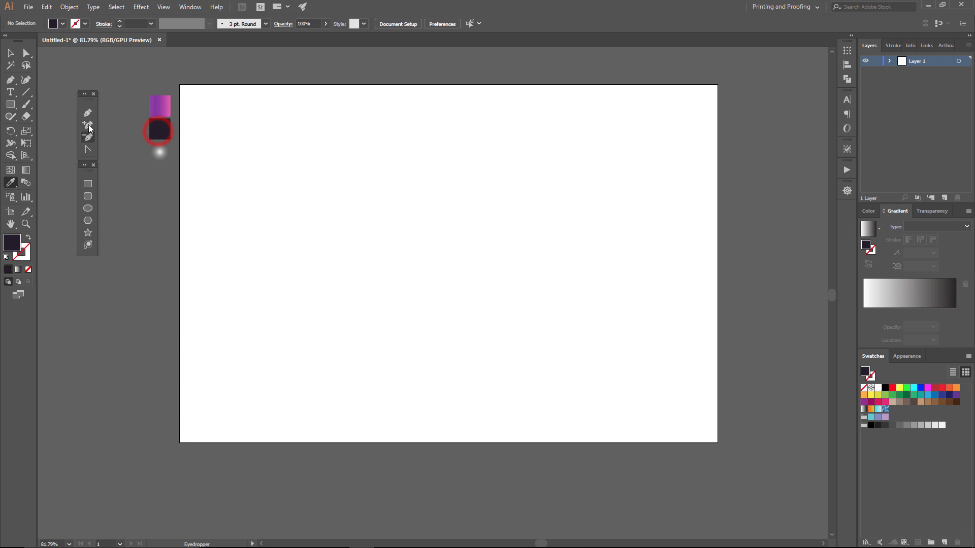
- Begin the hill outline with the Pen tool at the left edge, undoing misplaced ridge anchors
{"action": "left_click", "coordinate": [87, 113]}
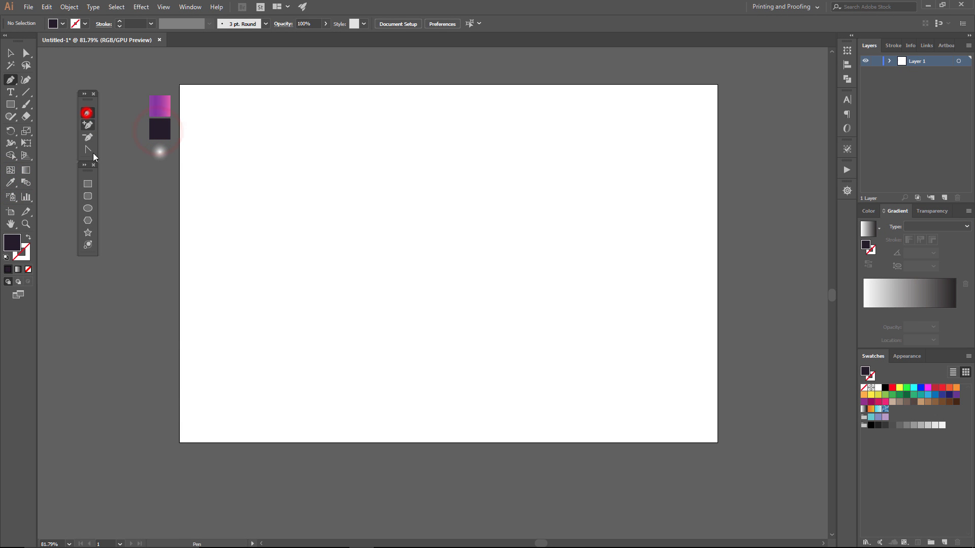
{"action": "left_click", "coordinate": [180, 400]}
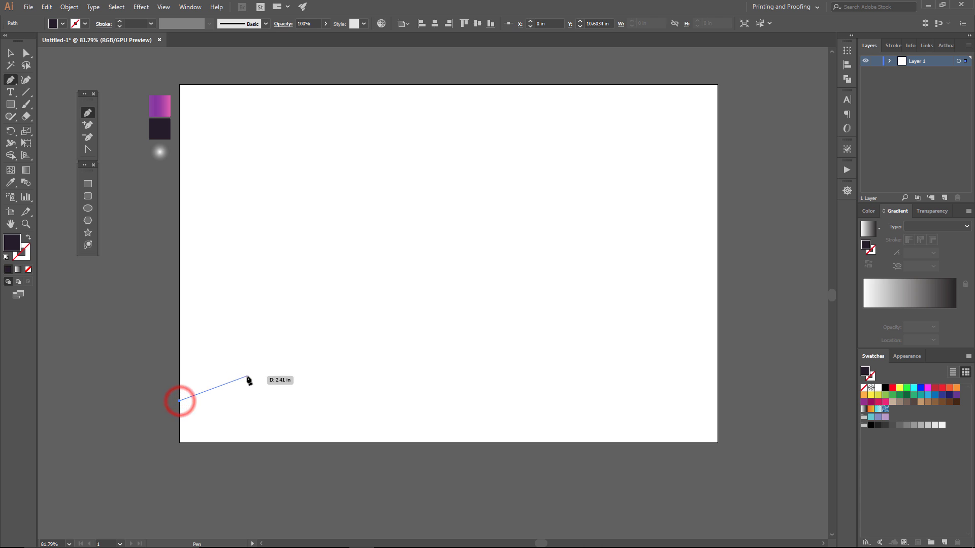
{"action": "left_click_drag", "start_coordinate": [268, 372], "coordinate": [393, 331]}
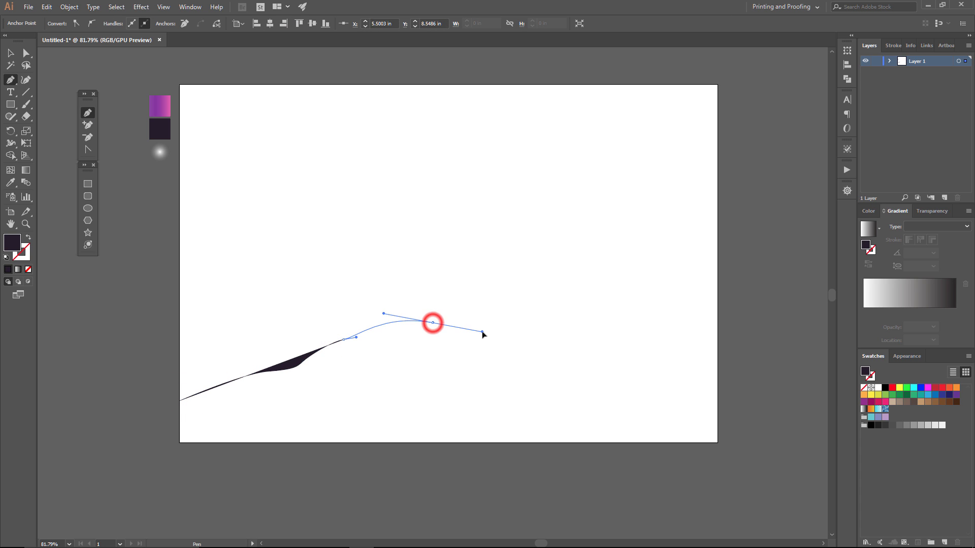
{"action": "left_click_drag", "start_coordinate": [481, 332], "coordinate": [483, 324]}
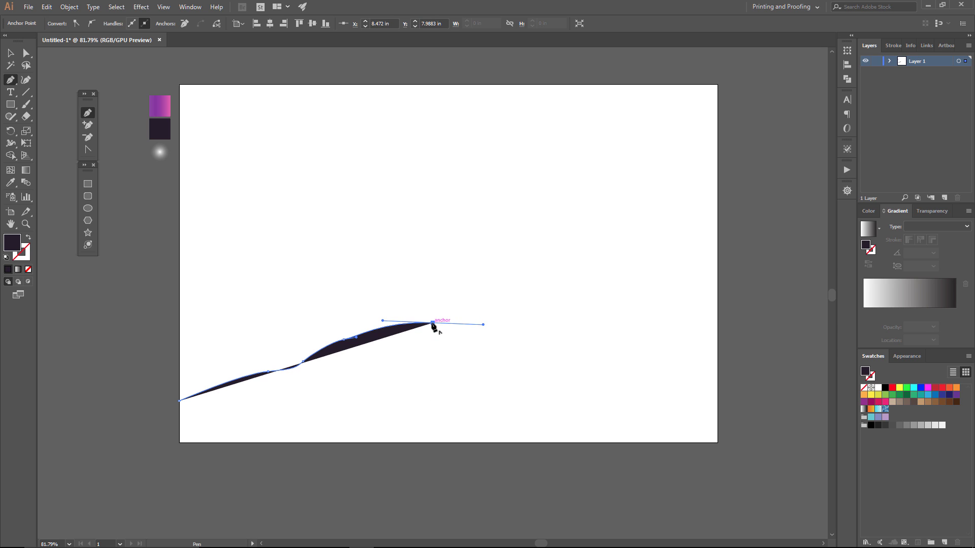
{"action": "key", "text": "ctrl+z"}
{"action": "key", "text": "ctrl+z"}
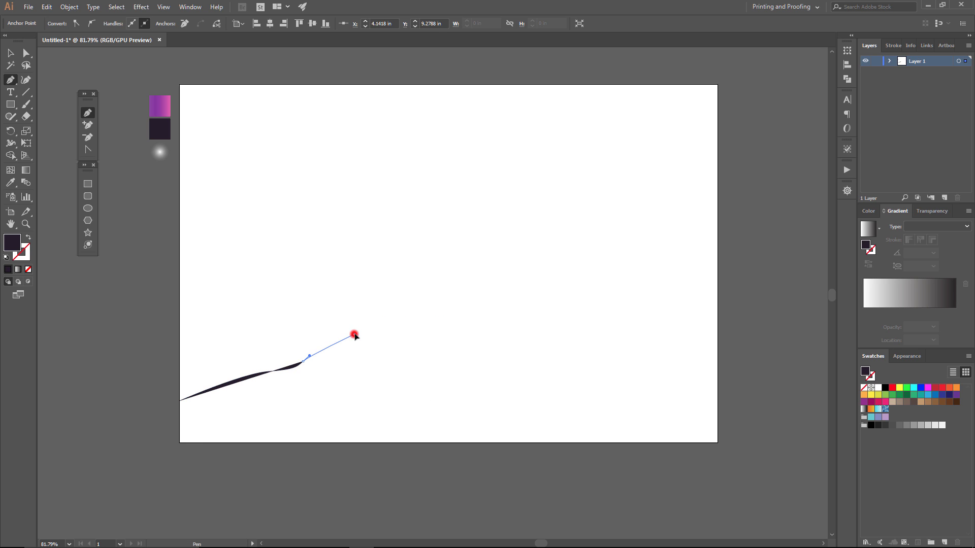
{"action": "left_click_drag", "start_coordinate": [379, 334], "coordinate": [380, 332]}
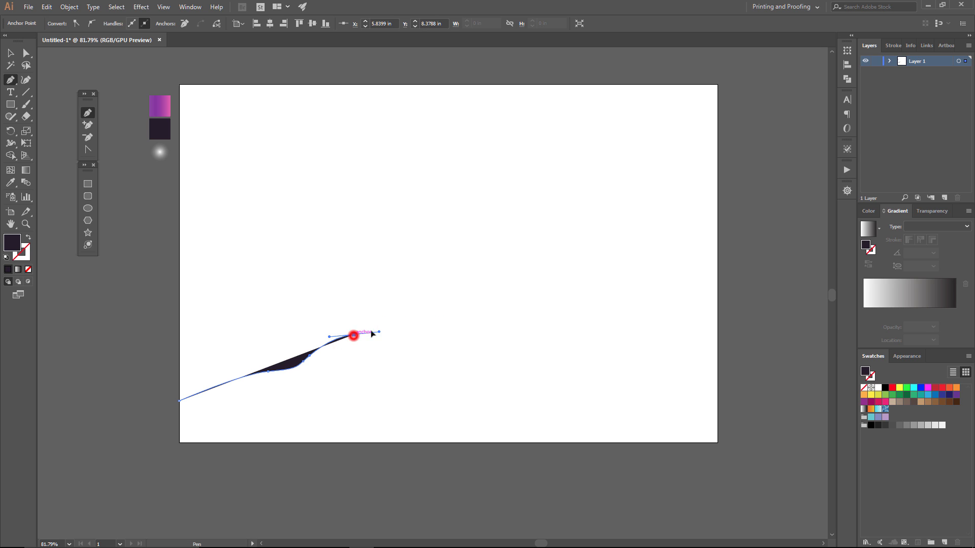
{"action": "left_click_drag", "start_coordinate": [443, 322], "coordinate": [511, 324]}
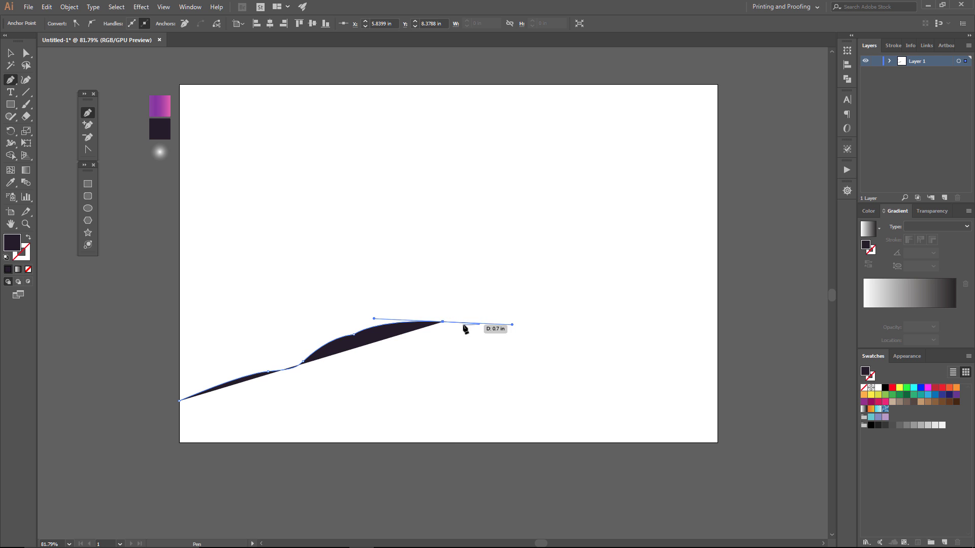
{"action": "key", "text": "ctrl+z"}
{"action": "key", "text": "ctrl+z"}
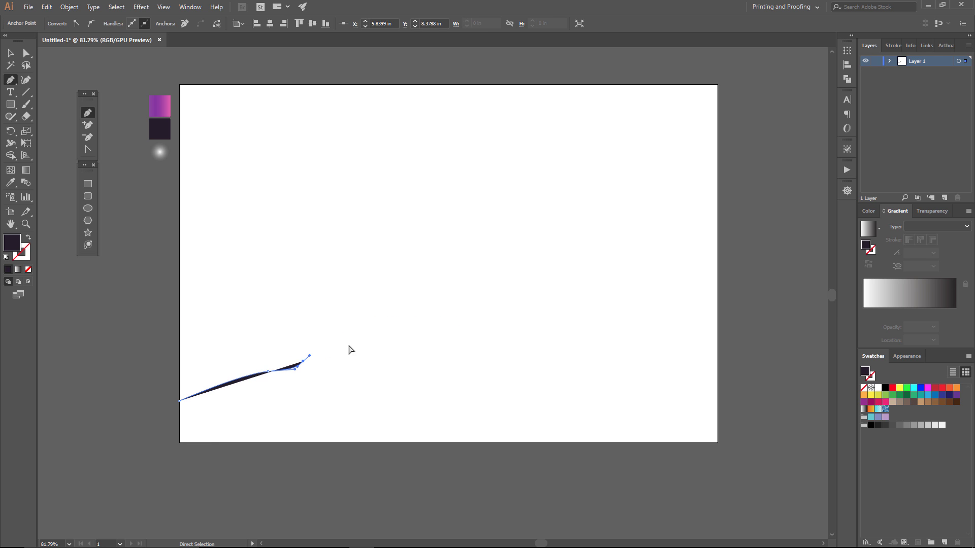
- Finish the curved ridge and close the hill through both bottom corners back to the start
{"action": "left_click", "coordinate": [331, 343]}
{"action": "left_click_drag", "start_coordinate": [353, 327], "coordinate": [367, 324]}
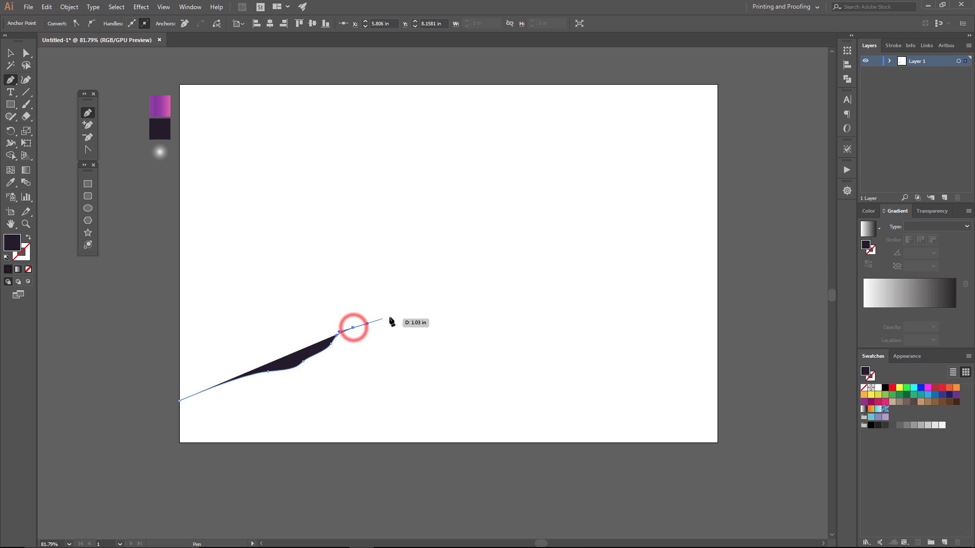
{"action": "mouse_move", "coordinate": [445, 319]}
{"action": "left_mouse_down"}
{"action": "mouse_move", "coordinate": [724, 402]}
{"action": "mouse_move", "coordinate": [720, 451]}
{"action": "left_mouse_up"}
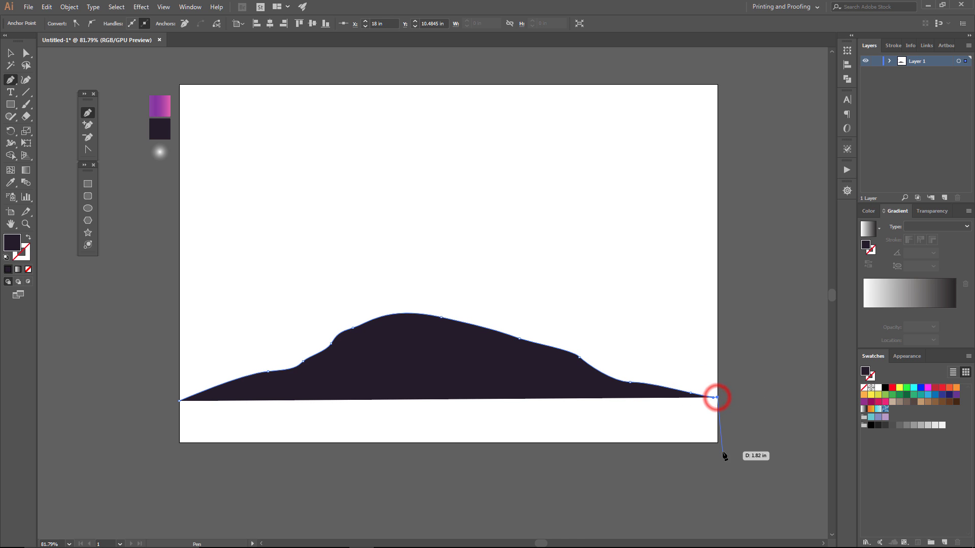
{"action": "left_click", "coordinate": [717, 442]}
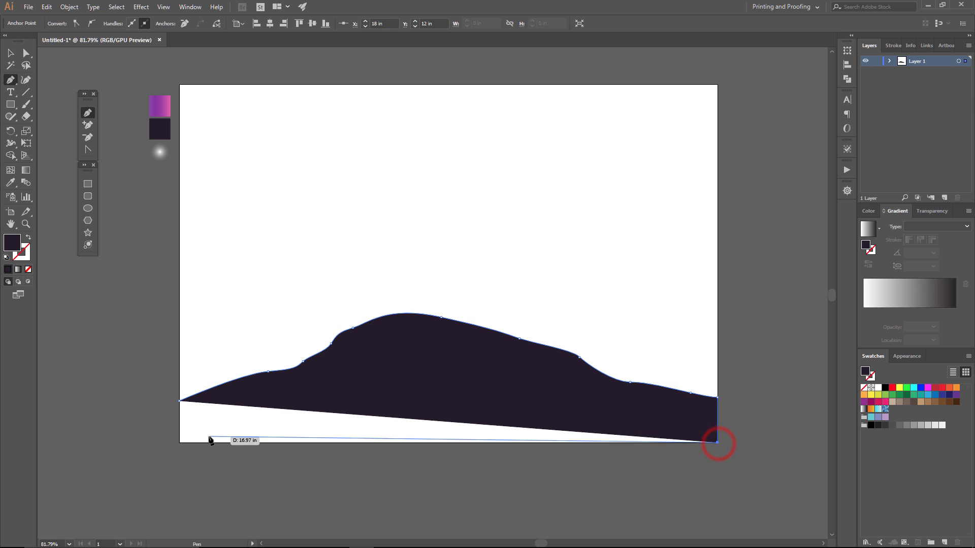
{"action": "left_click", "coordinate": [180, 442]}
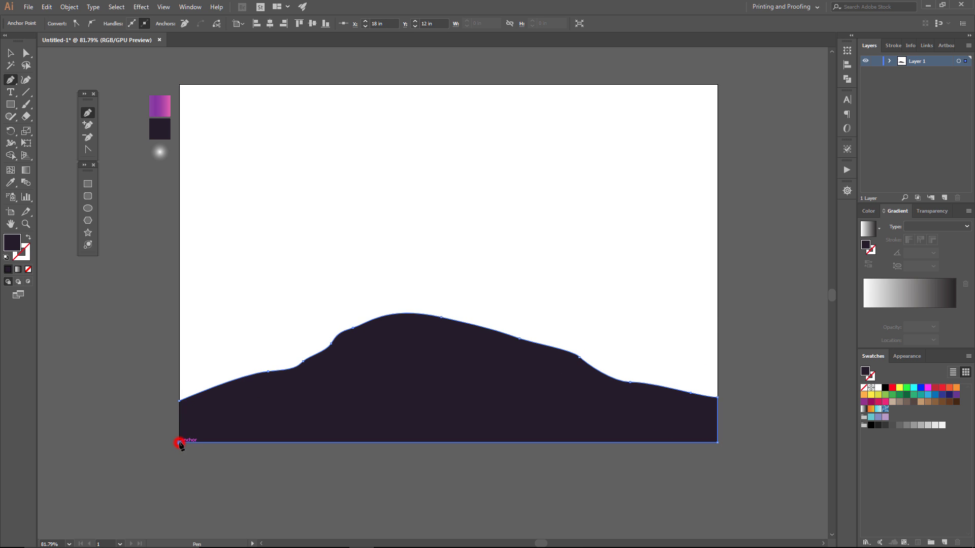
{"action": "left_click", "coordinate": [179, 400]}
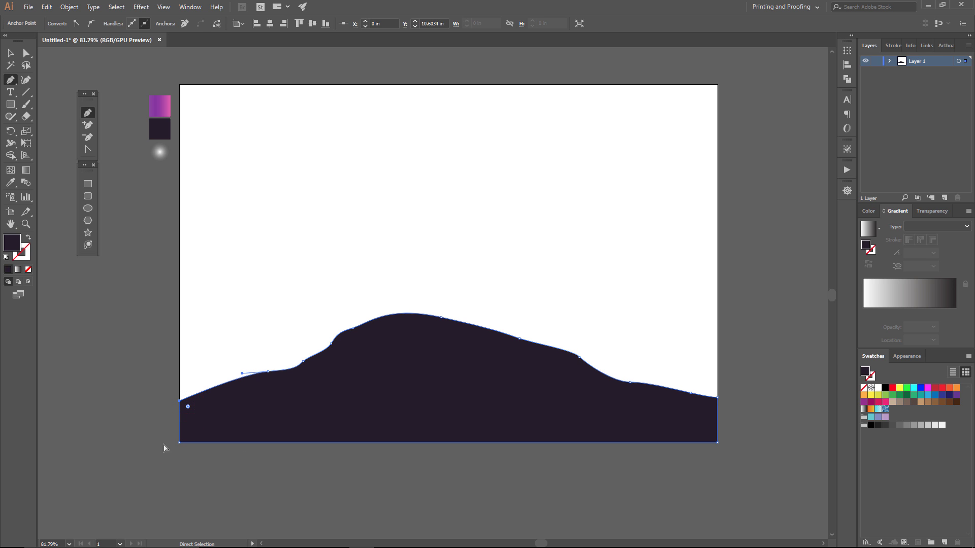
- Drag the left shoulder, slope and peak anchors to round the hill's crest smoothly
{"action": "left_click", "coordinate": [137, 428], "text": "ctrl"}
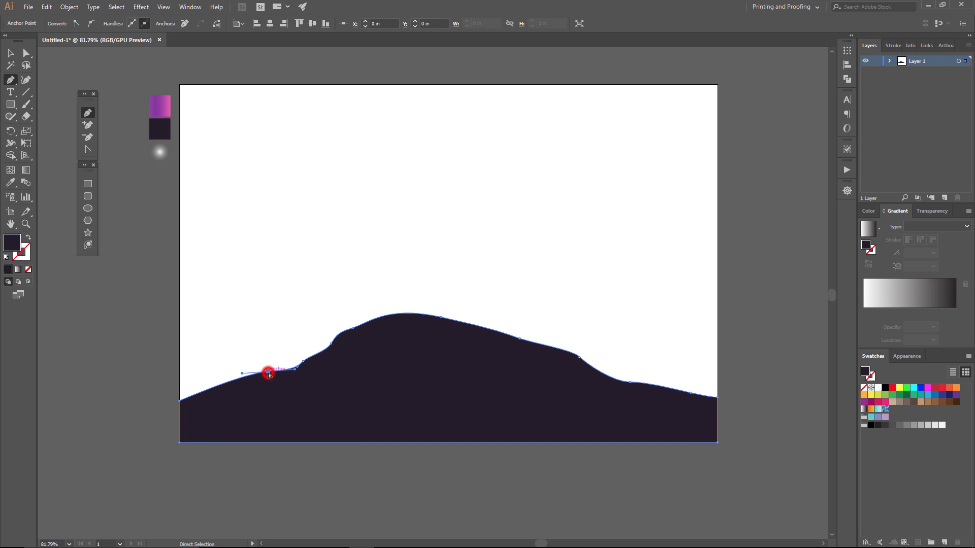
{"action": "left_click_drag", "start_coordinate": [269, 374], "coordinate": [297, 356]}
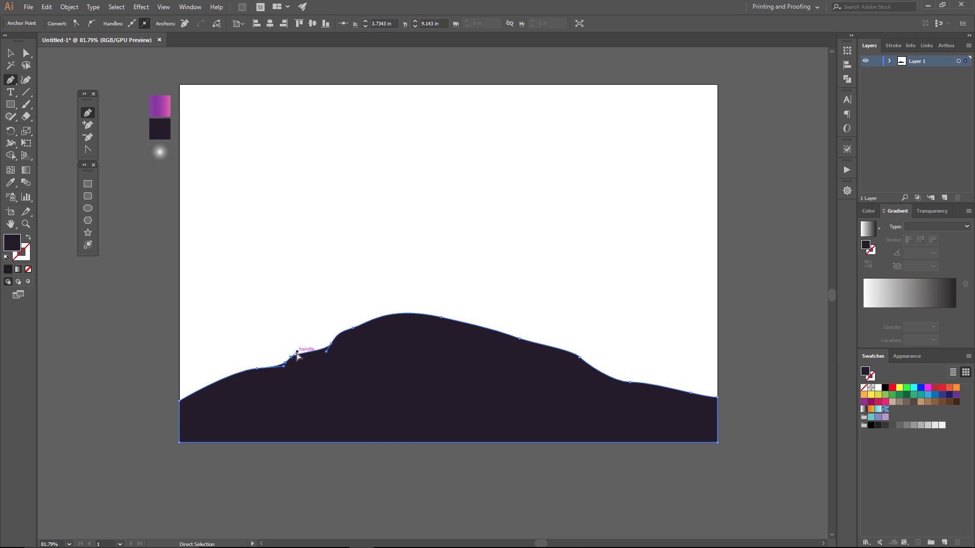
{"action": "left_click", "coordinate": [297, 351]}
{"action": "left_click", "coordinate": [331, 345]}
{"action": "left_click_drag", "start_coordinate": [353, 328], "coordinate": [374, 312]}
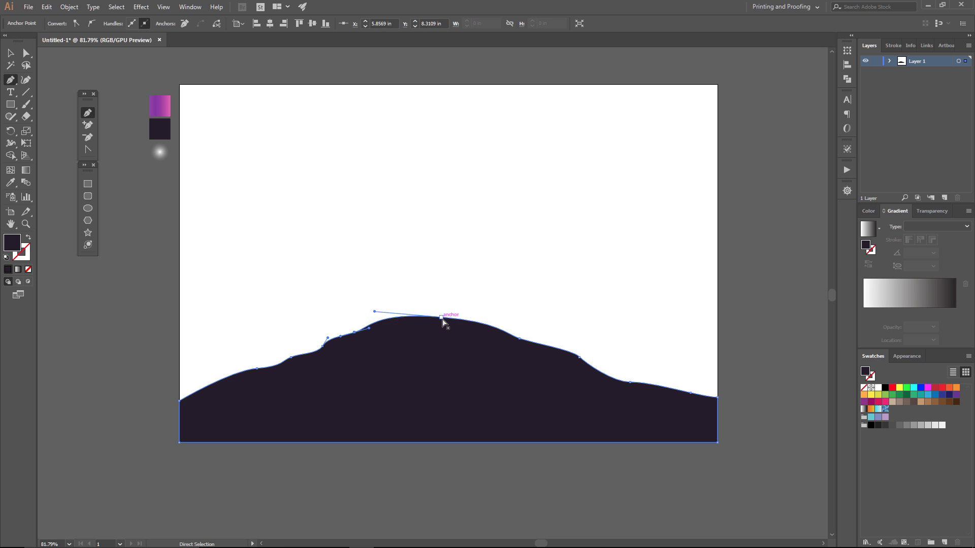
{"action": "left_click_drag", "start_coordinate": [442, 319], "coordinate": [444, 325]}
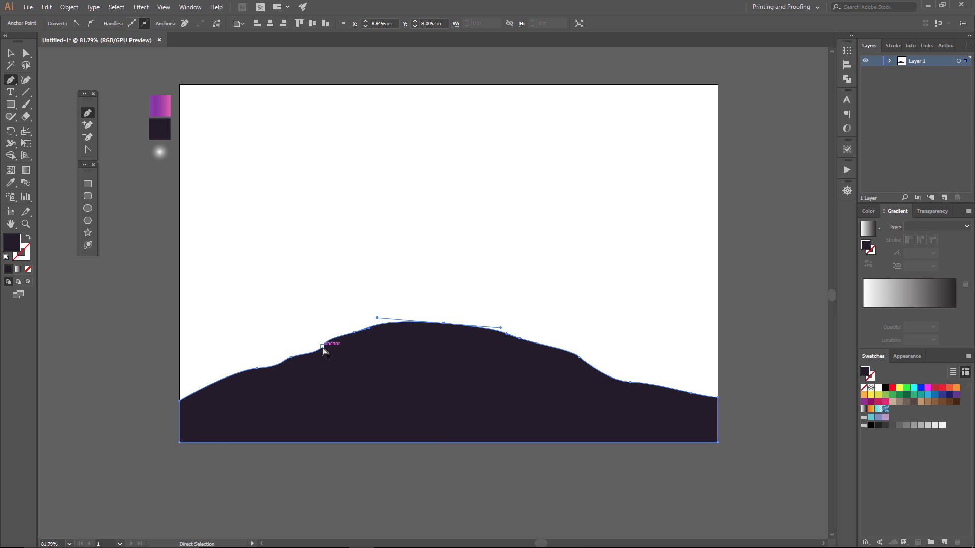
{"action": "mouse_move", "coordinate": [323, 347]}
{"action": "left_mouse_down"}
{"action": "mouse_move", "coordinate": [312, 342]}
{"action": "mouse_move", "coordinate": [349, 337]}
{"action": "left_mouse_up"}
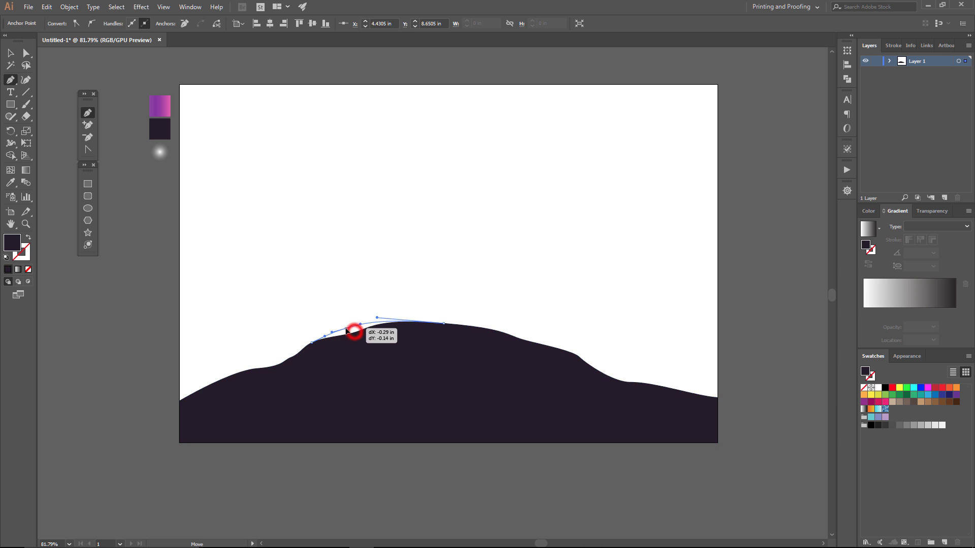
{"action": "left_click", "coordinate": [353, 493]}
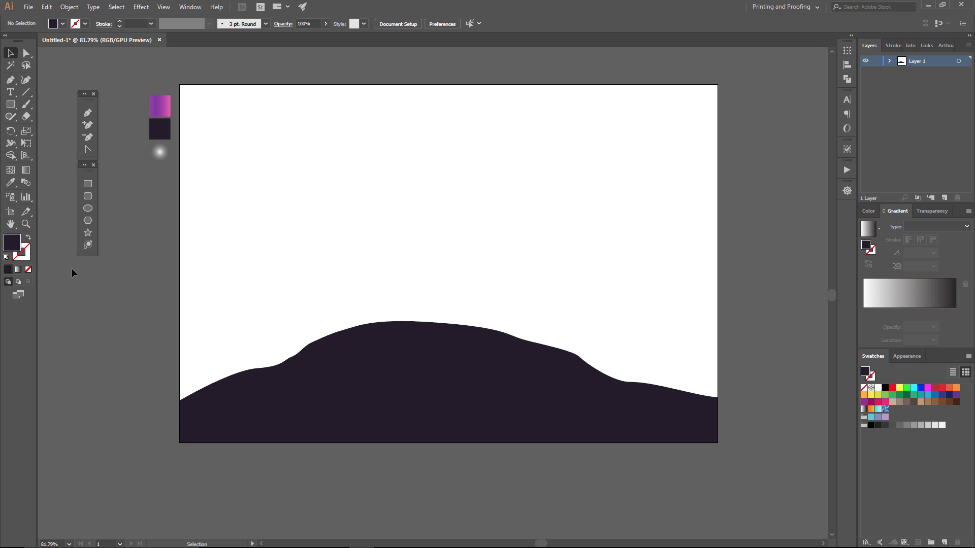
- Draw an artboard-sized rectangle filled with the purple-pink gradient
{"action": "left_click", "coordinate": [151, 108]}
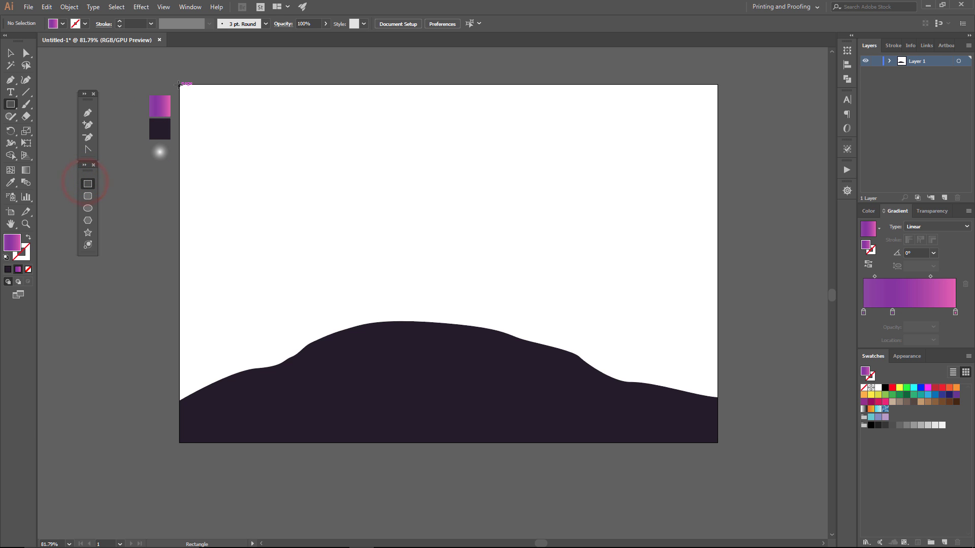
{"action": "left_click_drag", "start_coordinate": [178, 84], "coordinate": [716, 436]}
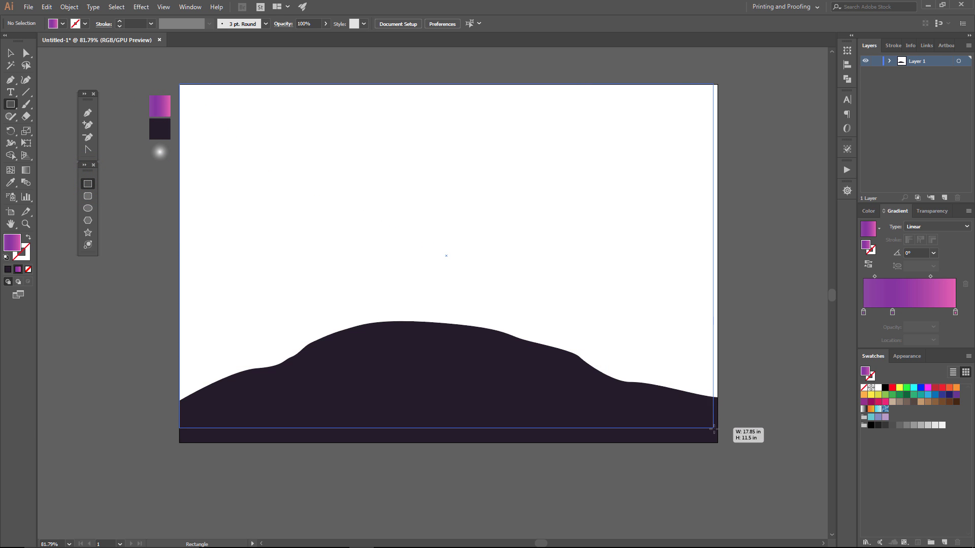
{"action": "left_click_drag", "start_coordinate": [716, 437], "coordinate": [717, 443]}
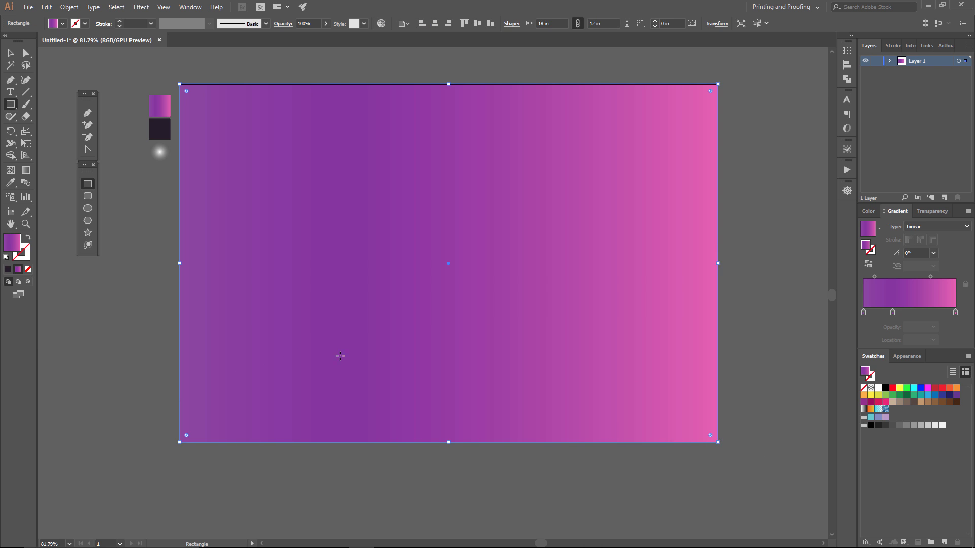
- Send the gradient rectangle to the back, behind the hill
{"action": "left_click", "coordinate": [11, 53]}
{"action": "right_click", "coordinate": [277, 171]}
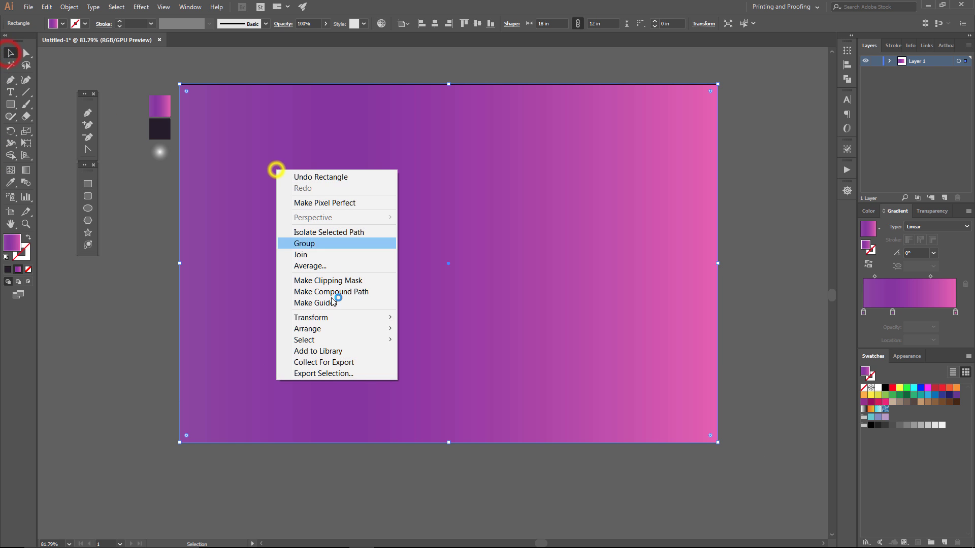
{"action": "left_click", "coordinate": [336, 330]}
{"action": "left_click", "coordinate": [214, 361]}
- Drag the sky gradient vertically so purple sits at the top and pink at the horizon
{"action": "left_click", "coordinate": [26, 169]}
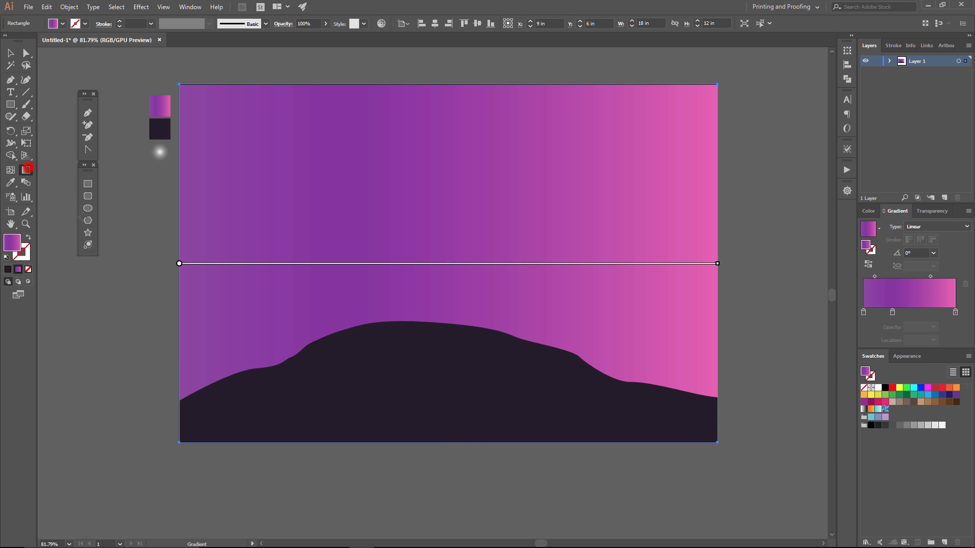
{"action": "left_click_drag", "start_coordinate": [449, 435], "coordinate": [448, 161]}
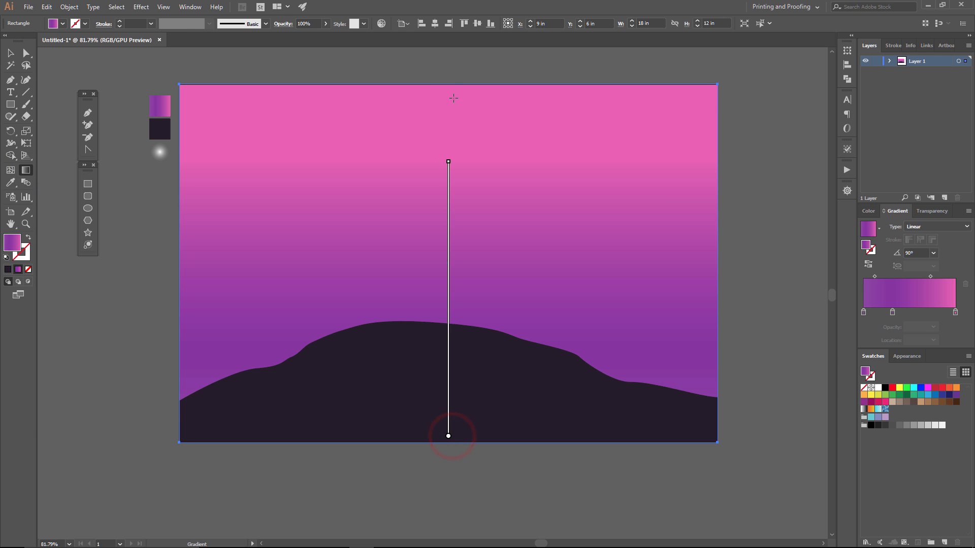
{"action": "left_click_drag", "start_coordinate": [452, 102], "coordinate": [450, 434]}
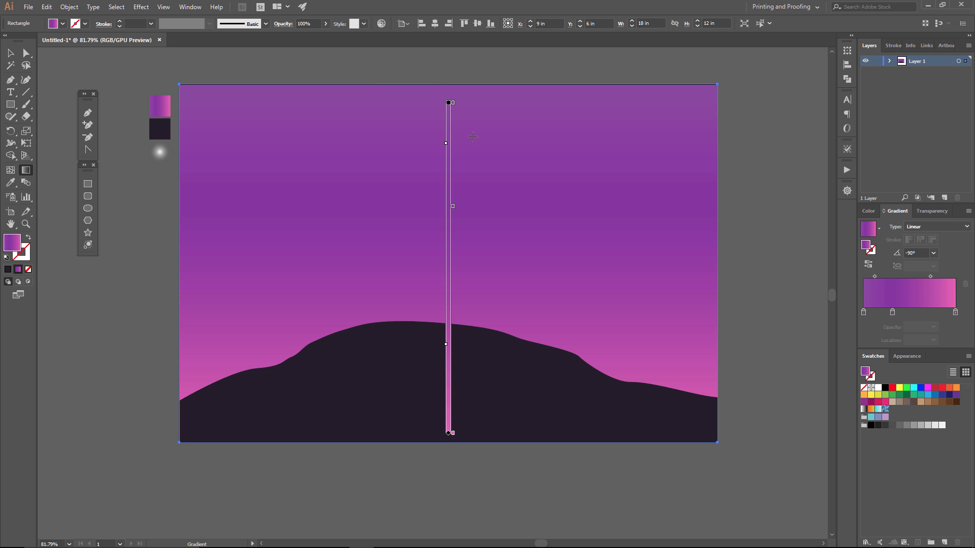
{"action": "left_click_drag", "start_coordinate": [448, 102], "coordinate": [448, 67]}
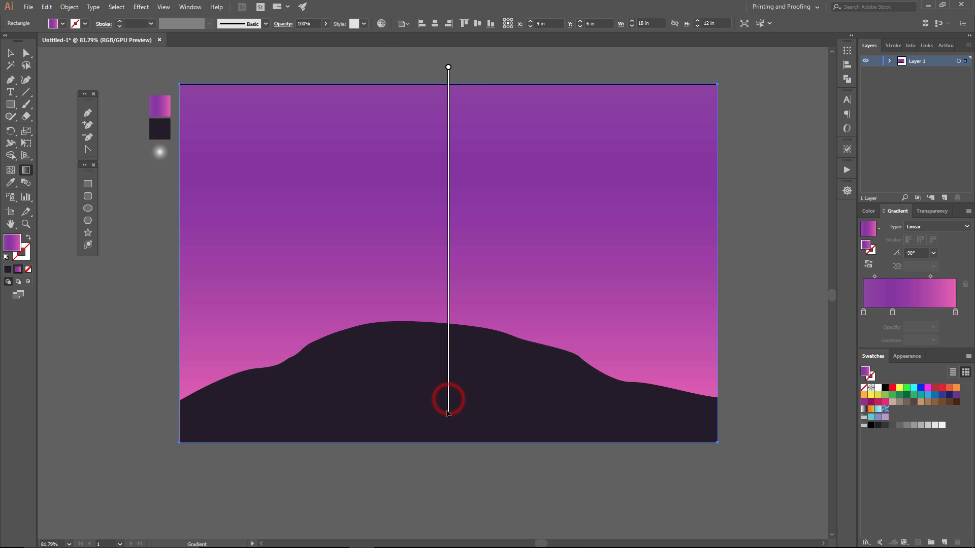
{"action": "key", "text": "v"}
{"action": "key", "text": "g"}
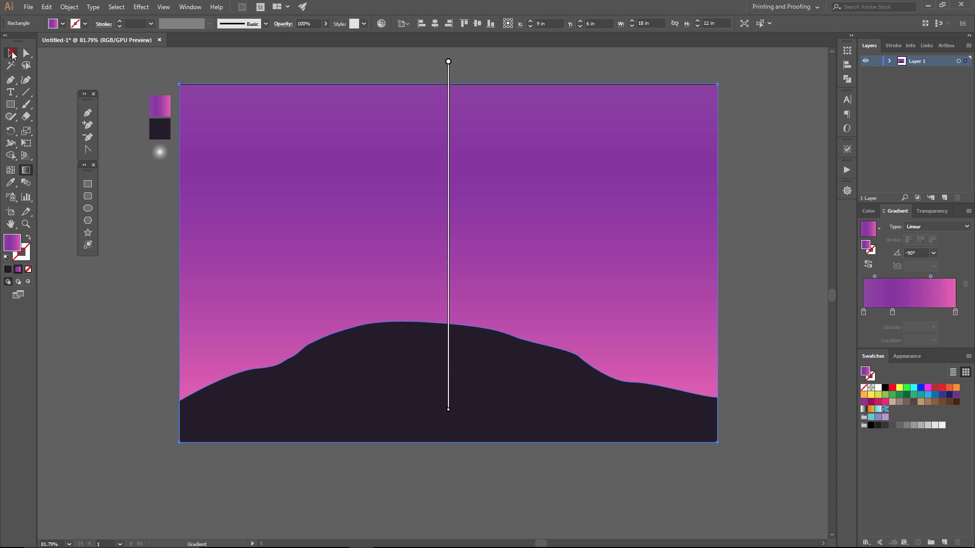
{"action": "left_click", "coordinate": [13, 54]}
{"action": "left_click", "coordinate": [121, 188]}
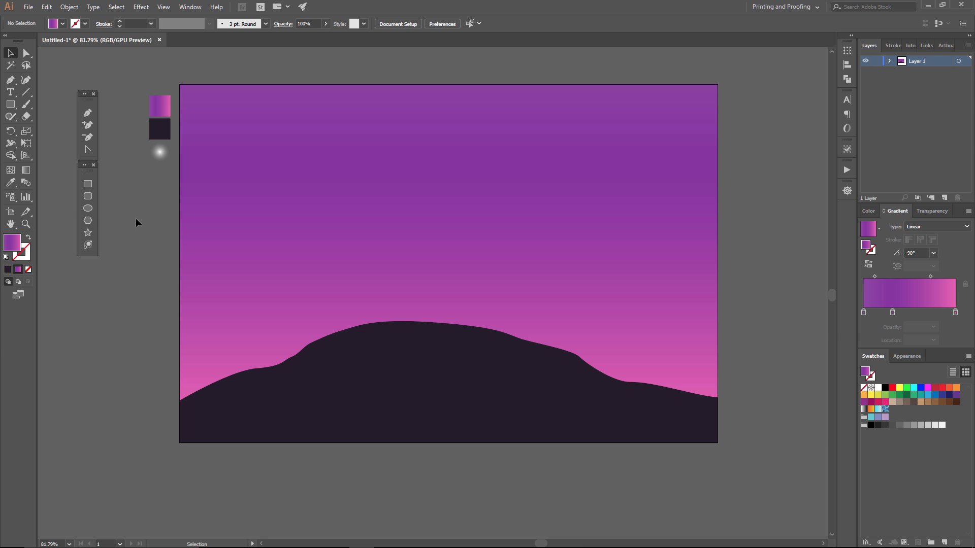
- Draw a white-filled circle and move it up over the mountain ridge
{"action": "left_click", "coordinate": [88, 209]}
{"action": "left_click", "coordinate": [877, 388]}
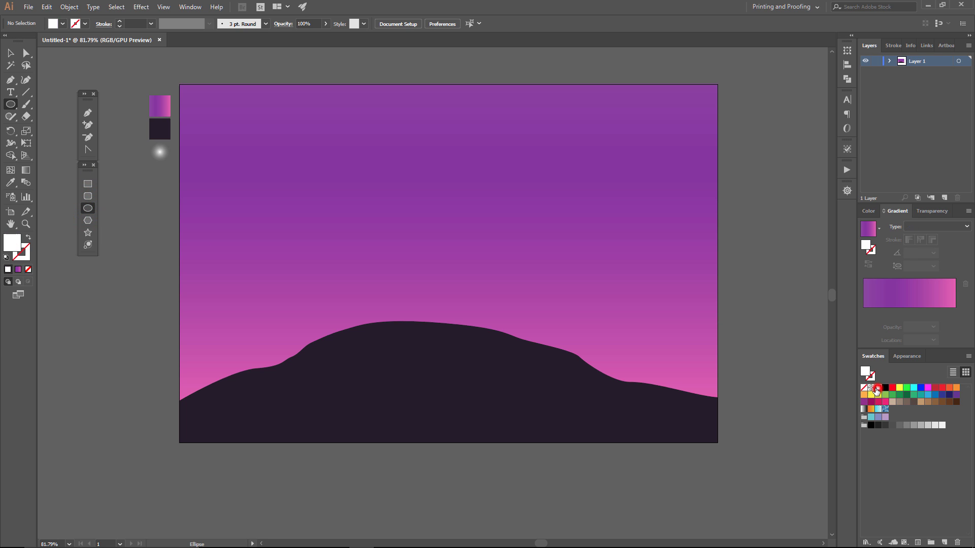
{"action": "left_click_drag", "start_coordinate": [399, 299], "coordinate": [451, 327]}
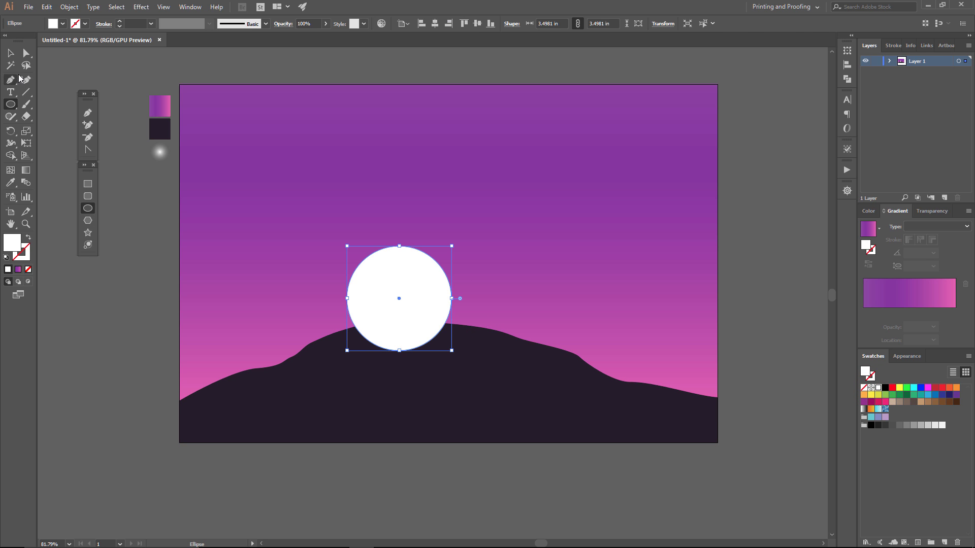
{"action": "left_click", "coordinate": [10, 53]}
{"action": "left_click_drag", "start_coordinate": [420, 308], "coordinate": [421, 294]}
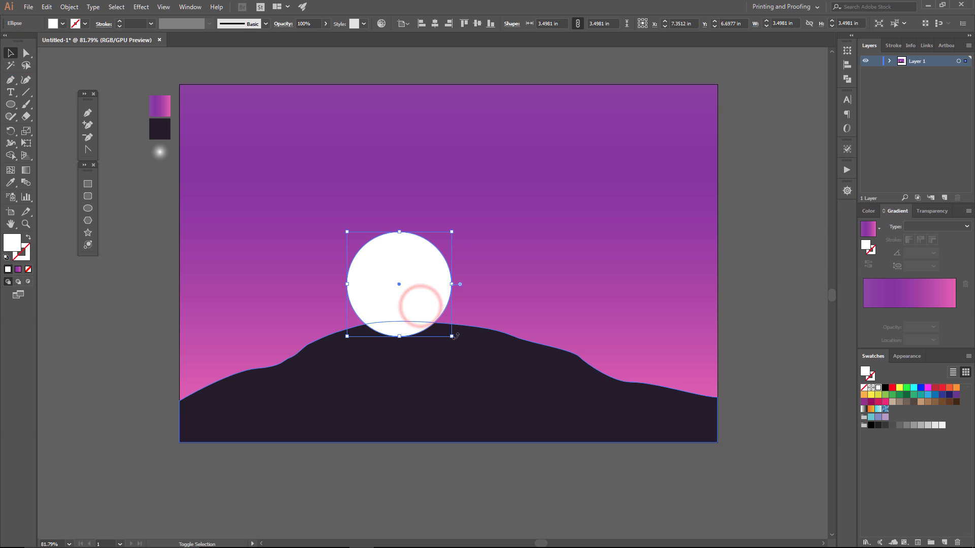
- Resize the sun circle to about 4.48 inches wide around its centre
{"action": "left_click_drag", "start_coordinate": [452, 336], "coordinate": [481, 355]}
{"action": "left_click_drag", "start_coordinate": [422, 291], "coordinate": [421, 282]}
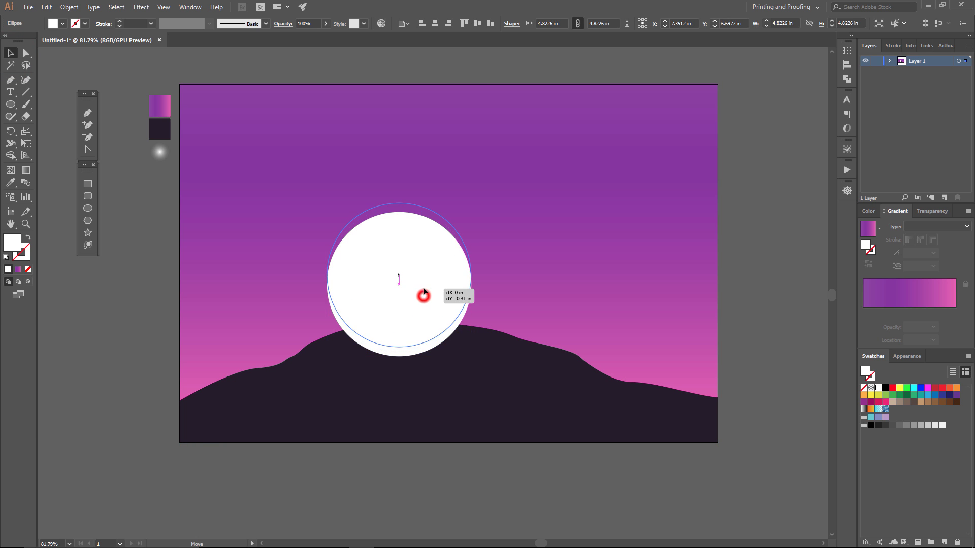
{"action": "left_click", "coordinate": [470, 346]}
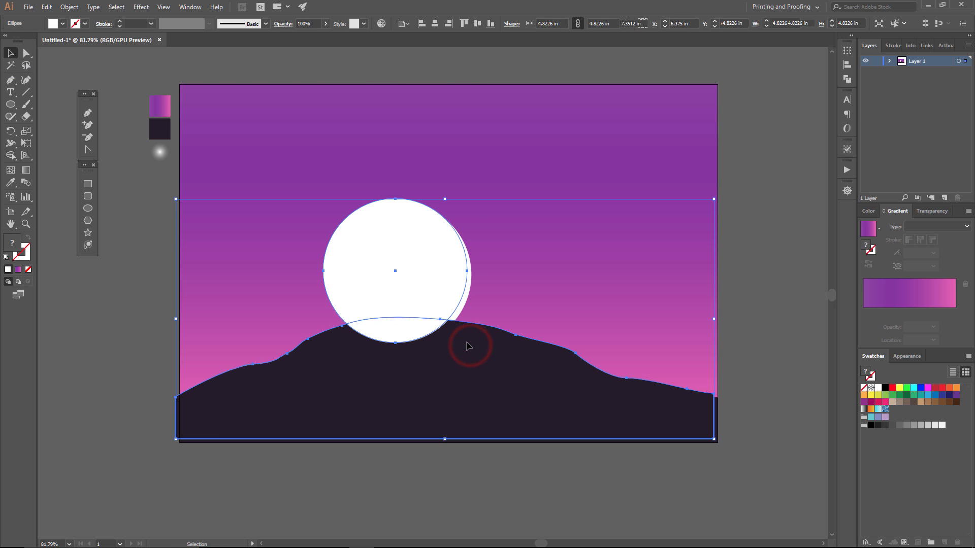
{"action": "left_click", "coordinate": [407, 447]}
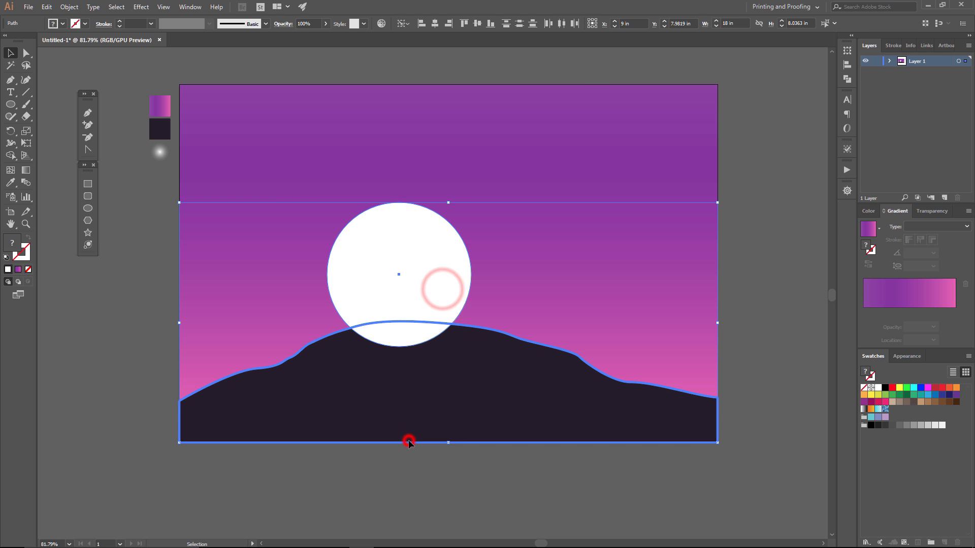
{"action": "left_click", "coordinate": [398, 253]}
{"action": "left_click_drag", "start_coordinate": [471, 346], "coordinate": [468, 343]}
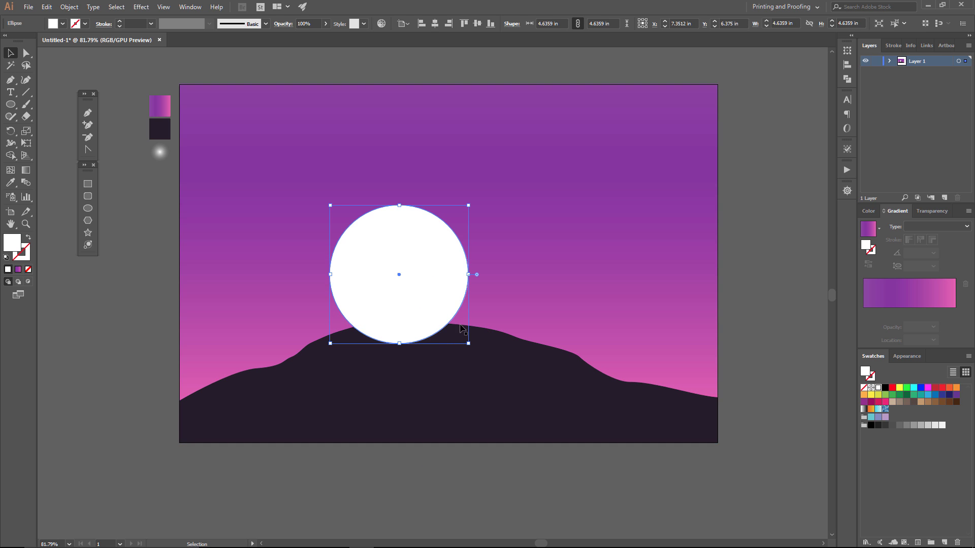
{"action": "left_click_drag", "start_coordinate": [468, 343], "coordinate": [466, 341]}
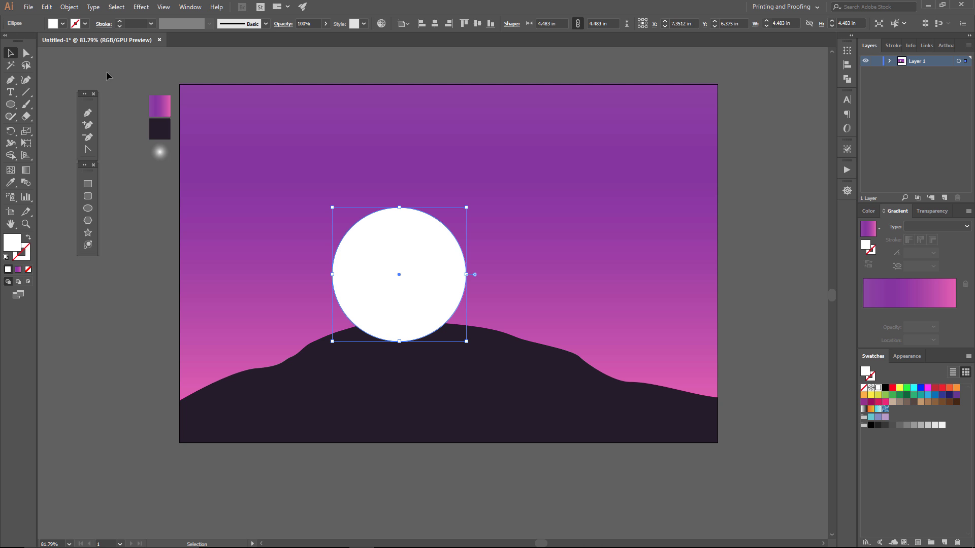
- Offset the sun path by 0.3472 in and set the new halo circle to 16% opacity
{"action": "left_click", "coordinate": [71, 8]}
{"action": "mouse_move", "coordinate": [112, 227]}
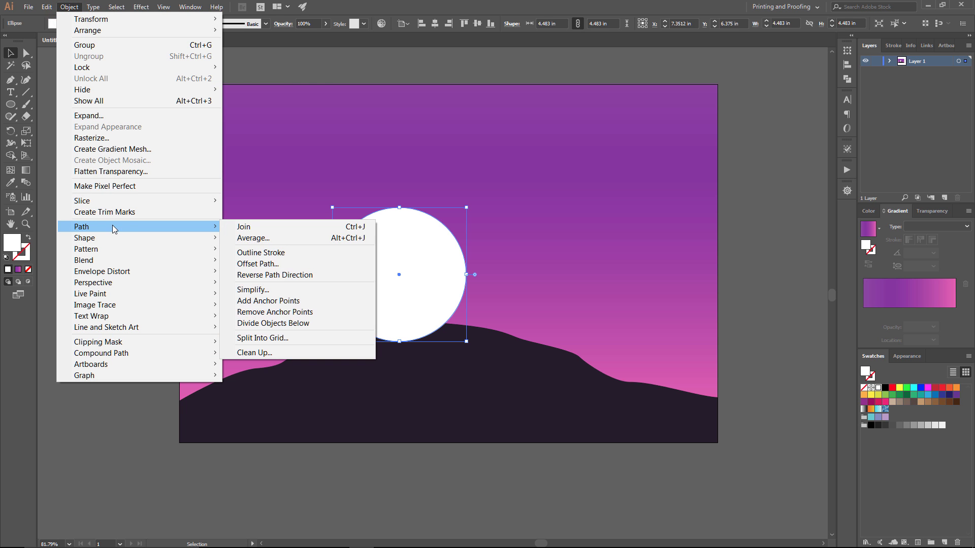
{"action": "left_click", "coordinate": [245, 263]}
{"action": "type", "text": "+25"}
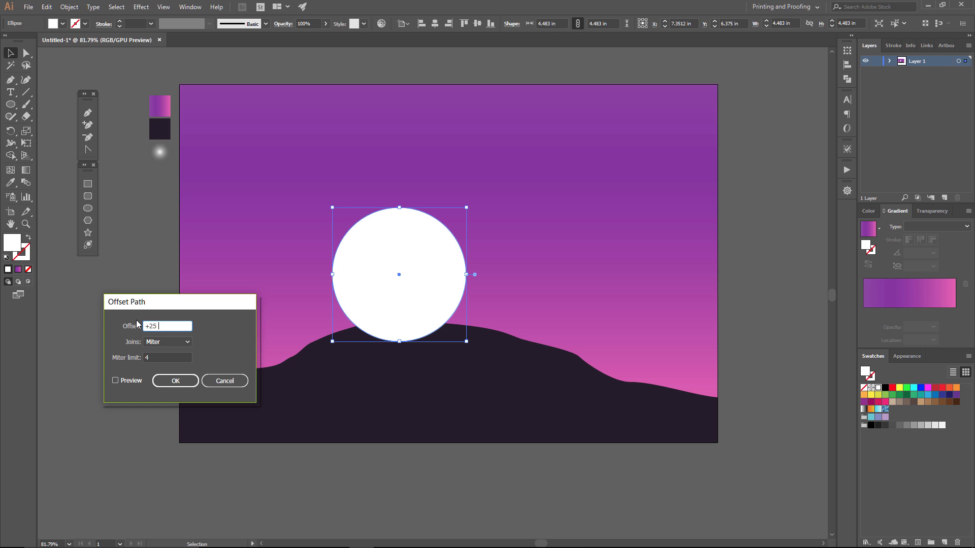
{"action": "left_click", "coordinate": [118, 380]}
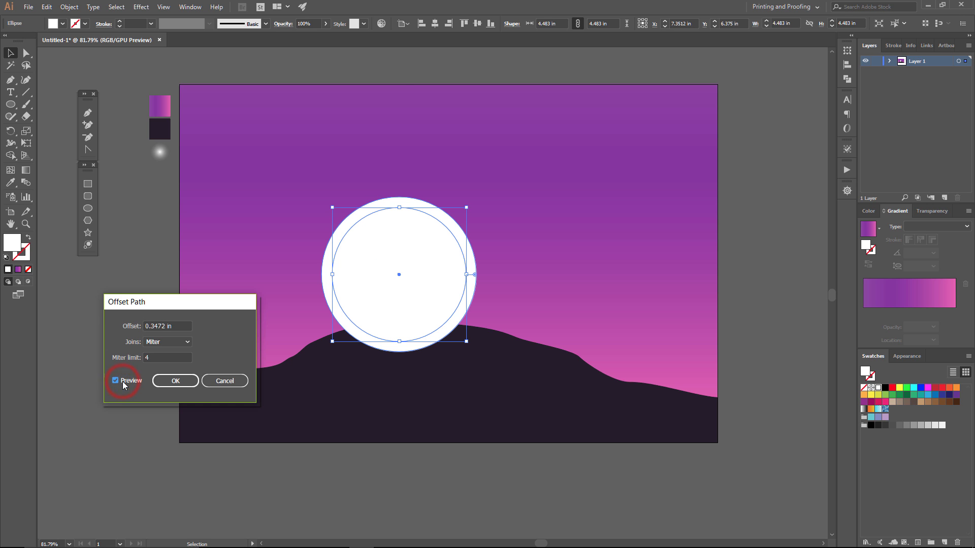
{"action": "left_click", "coordinate": [164, 385]}
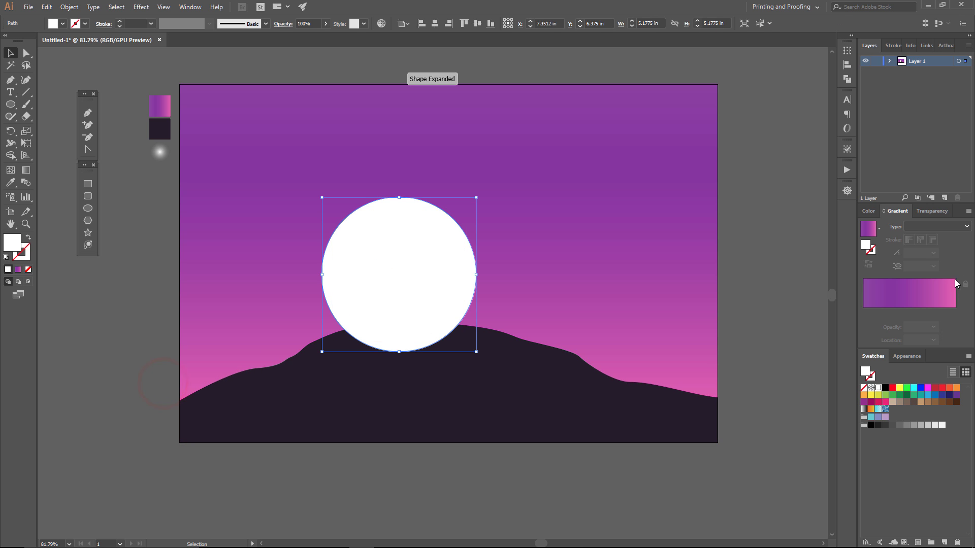
{"action": "left_click", "coordinate": [936, 212]}
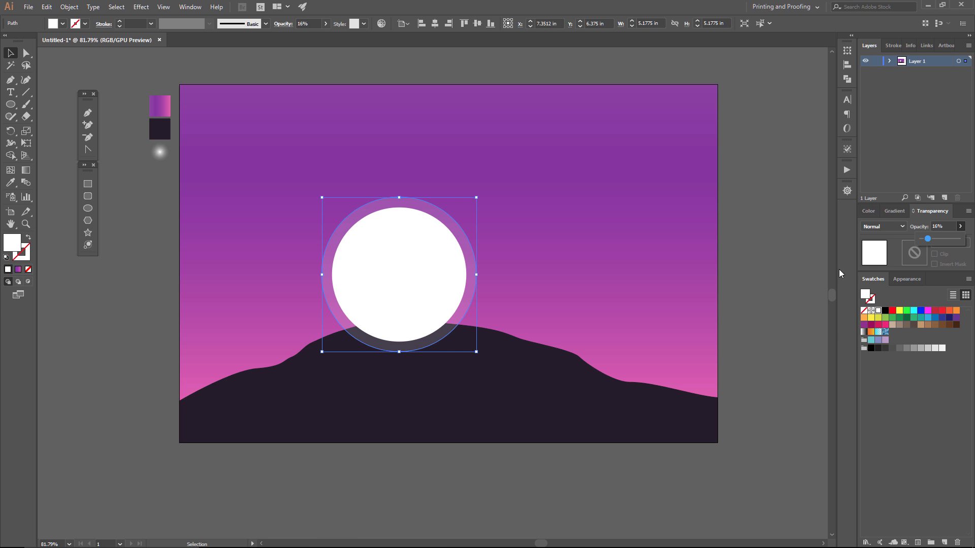
{"action": "left_click", "coordinate": [821, 278]}
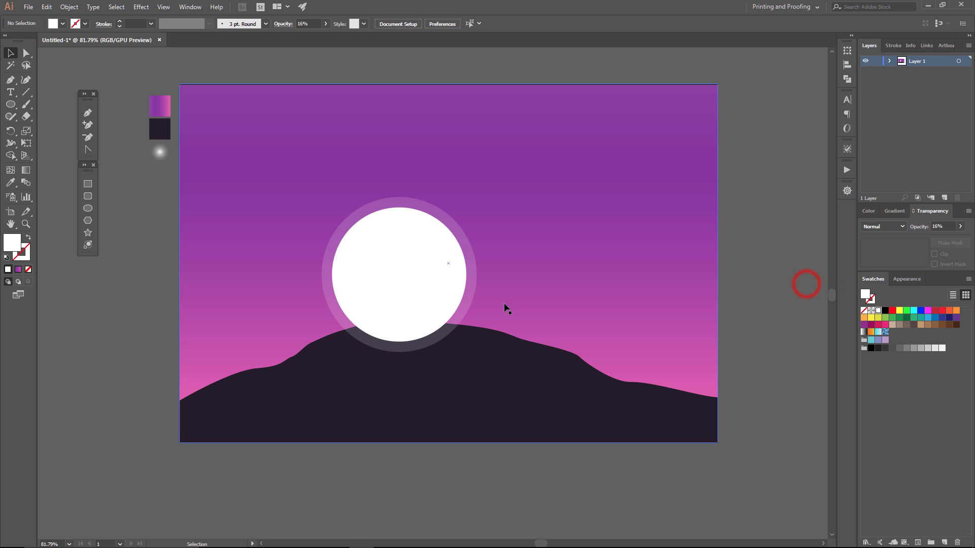
{"action": "left_click", "coordinate": [466, 301]}
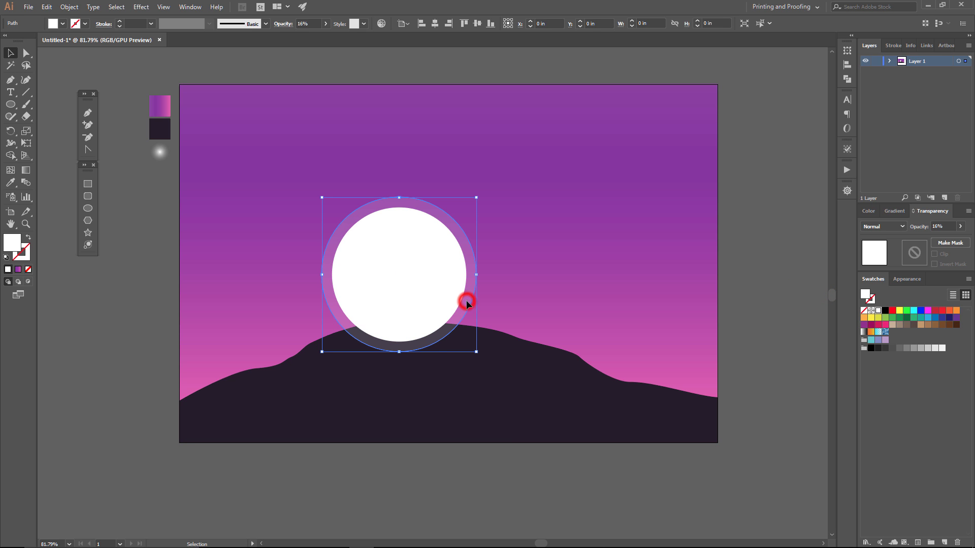
- Apply Offset Path twice more to add two progressively larger halo rings
{"action": "left_click", "coordinate": [69, 6]}
{"action": "mouse_move", "coordinate": [81, 226]}
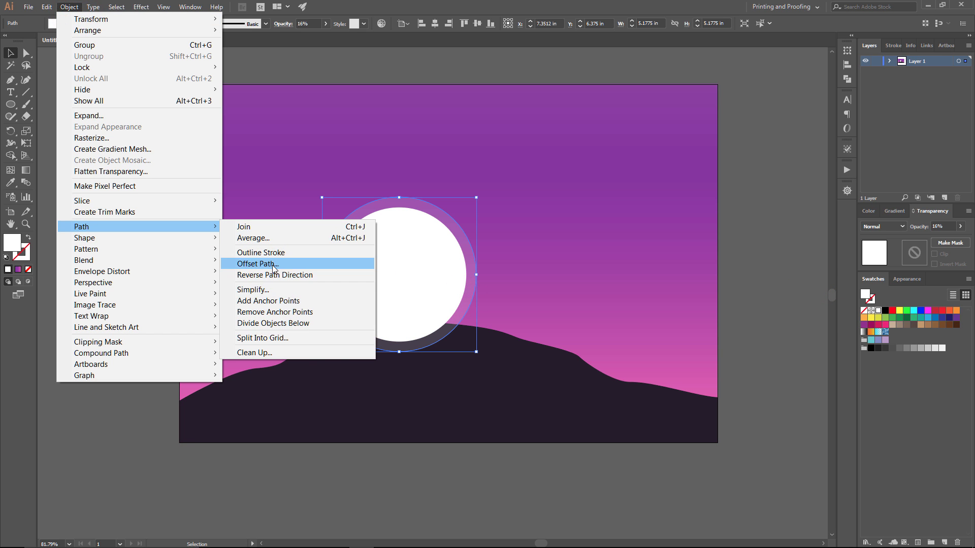
{"action": "left_click", "coordinate": [273, 264]}
{"action": "left_click", "coordinate": [182, 382]}
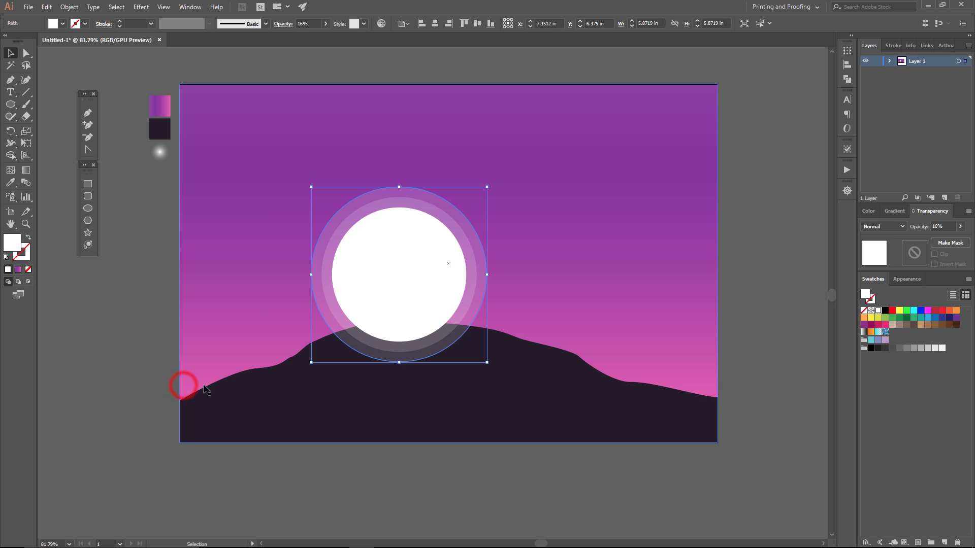
{"action": "left_click", "coordinate": [69, 6]}
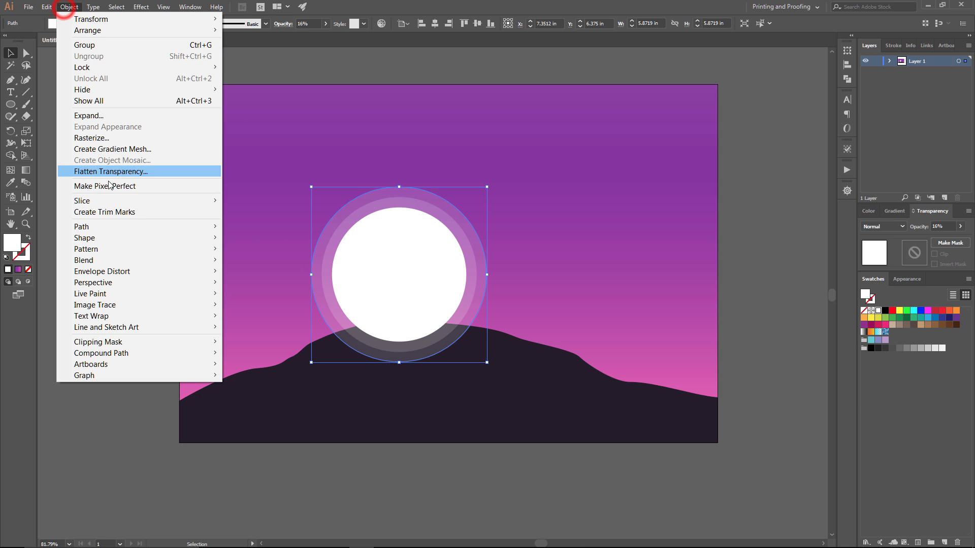
{"action": "left_click", "coordinate": [111, 226]}
{"action": "left_click", "coordinate": [228, 263]}
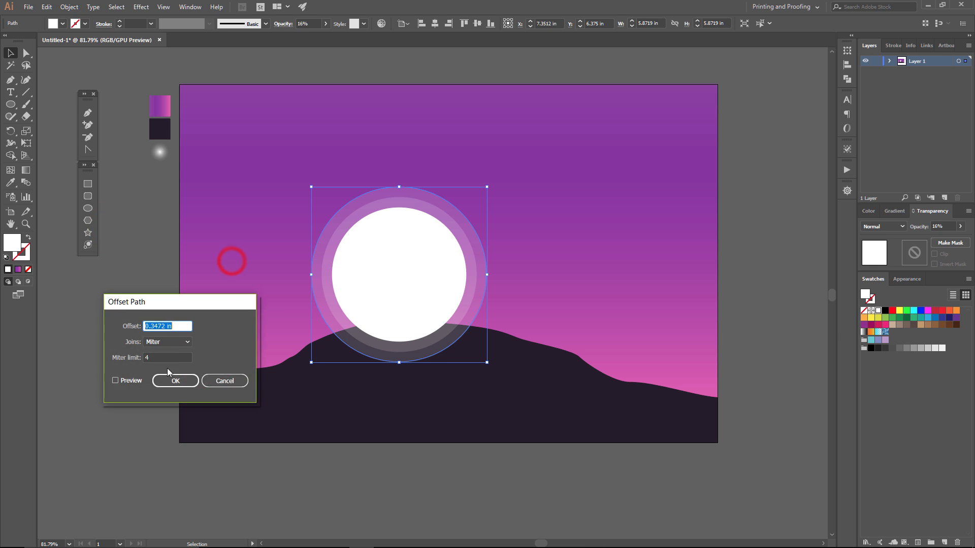
{"action": "left_click", "coordinate": [163, 378]}
- Select the white sun together with its halo rings
{"action": "left_click", "coordinate": [120, 373]}
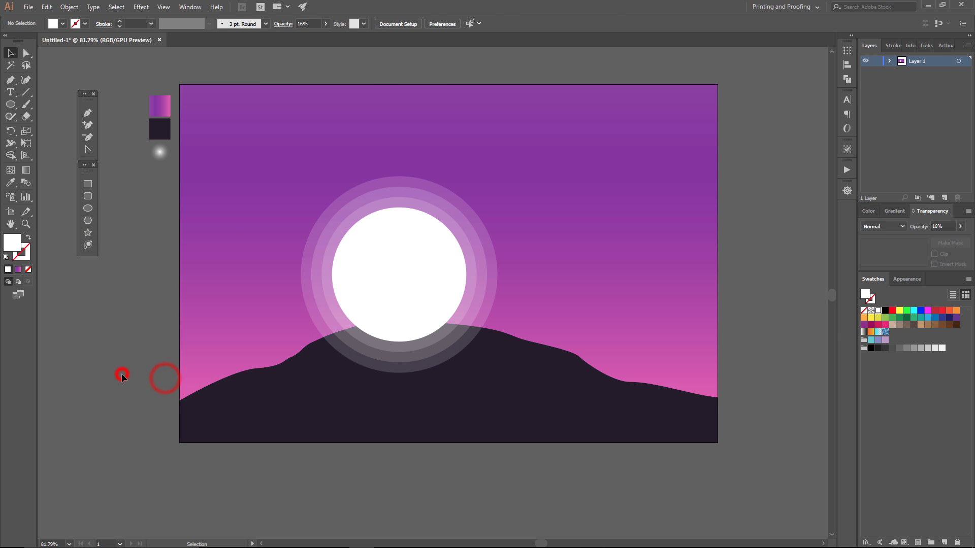
{"action": "left_click", "coordinate": [381, 258]}
{"action": "left_click", "coordinate": [452, 224], "text": "shift"}
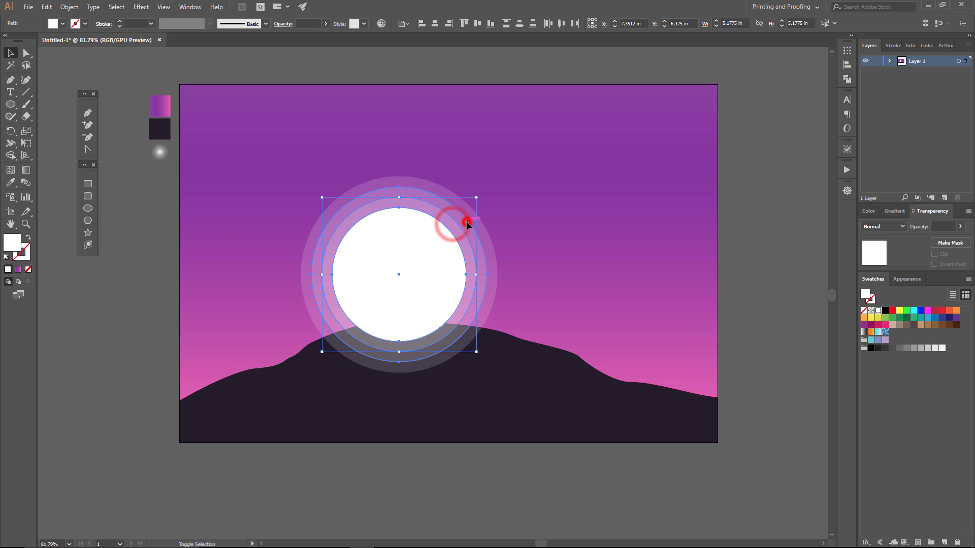
- Group the sun with all its halo rings and shrink the group slightly
{"action": "left_click", "coordinate": [458, 221], "text": "shift"}
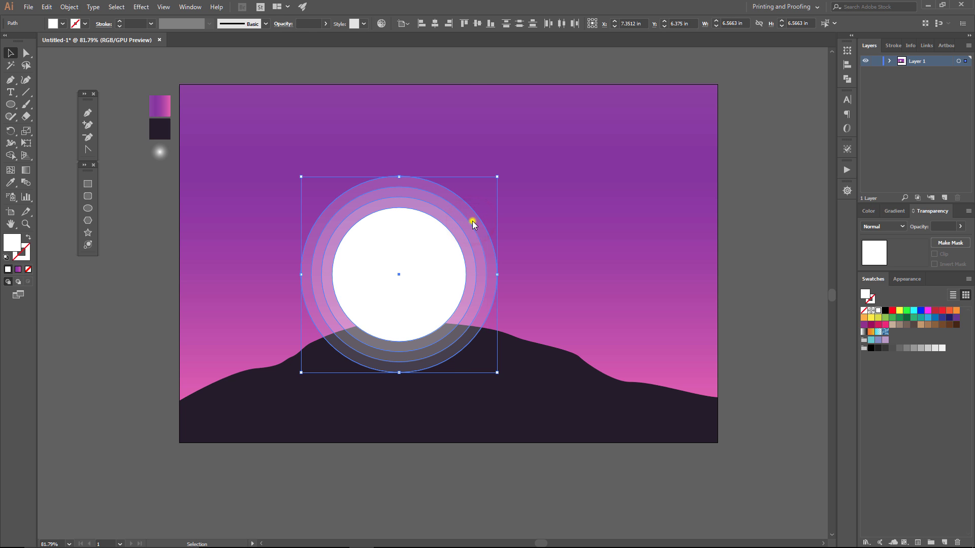
{"action": "right_click", "coordinate": [471, 221]}
{"action": "left_click", "coordinate": [495, 283]}
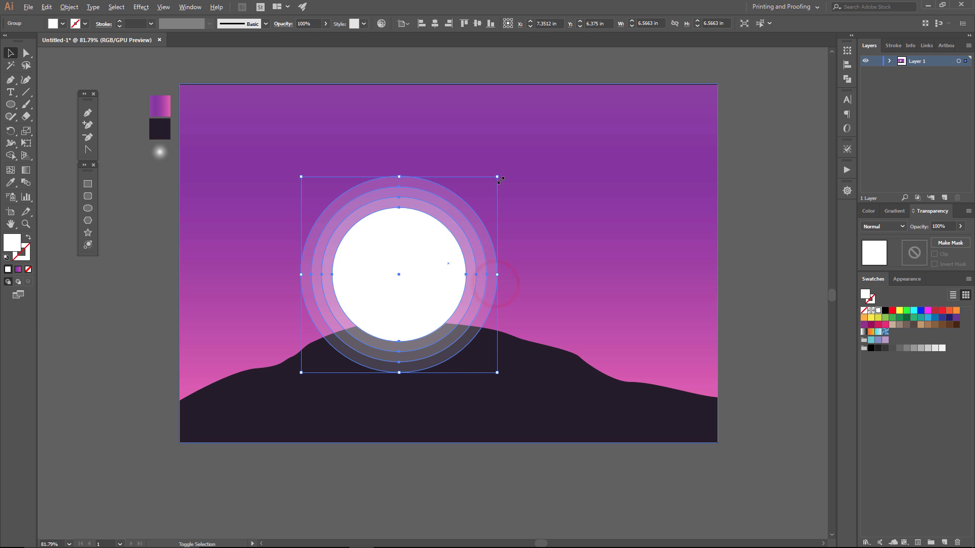
{"action": "left_click_drag", "start_coordinate": [497, 177], "coordinate": [491, 182]}
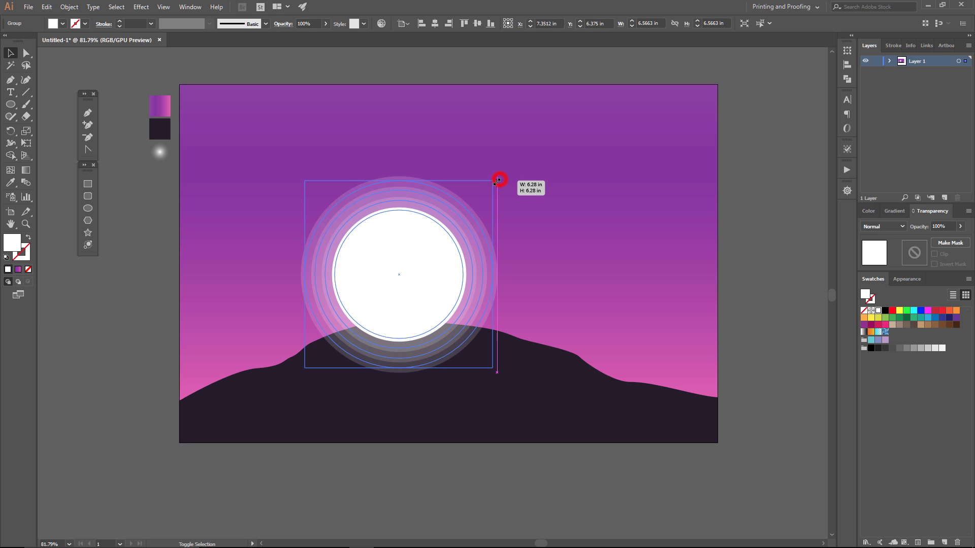
- Send the sun group backward so it sits behind the mountain
{"action": "right_click", "coordinate": [435, 318]}
{"action": "left_click", "coordinate": [459, 414]}
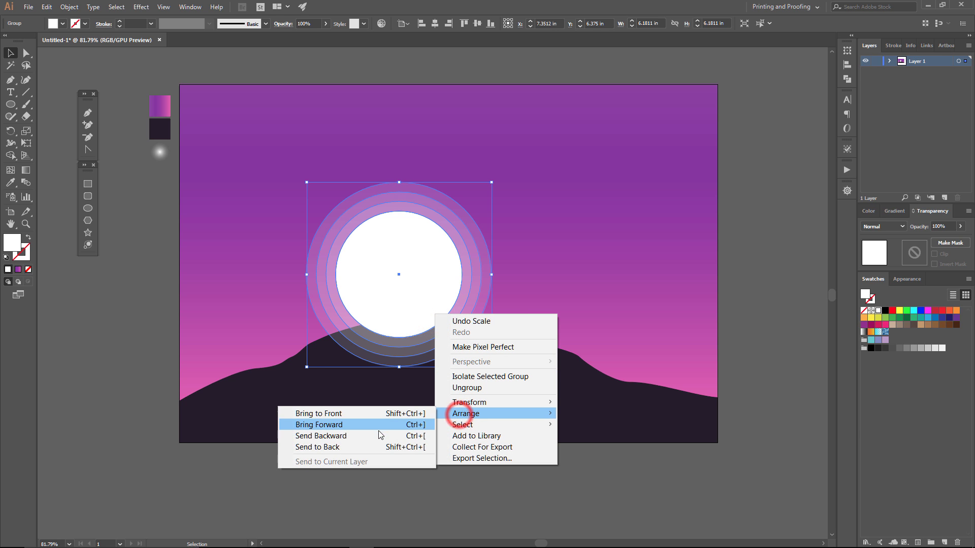
{"action": "left_click", "coordinate": [378, 435]}
{"action": "left_click", "coordinate": [72, 339]}
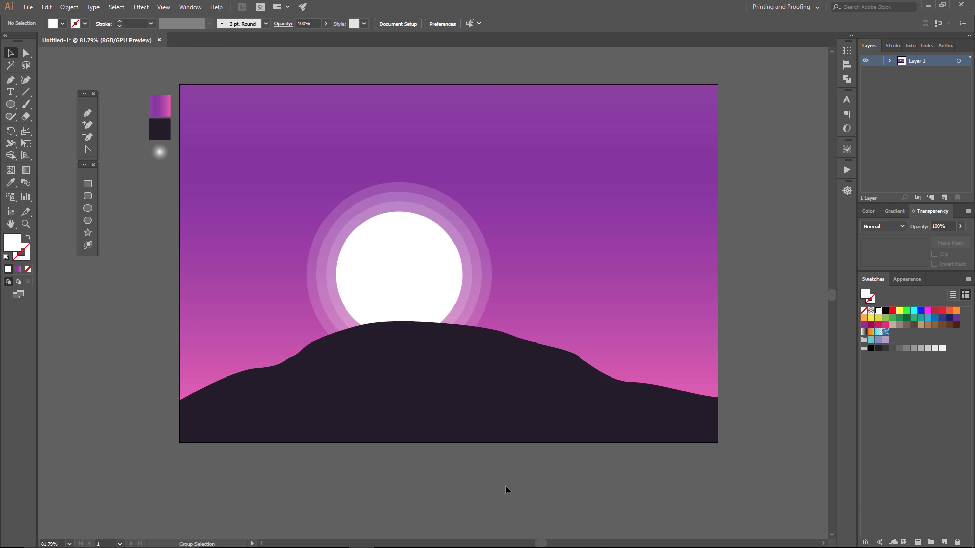
- Paste the couple silhouette, move it onto the hilltop, and bring it in front of the sun
{"action": "key", "text": "ctrl+v"}
{"action": "left_click", "coordinate": [718, 466]}
{"action": "left_click", "coordinate": [779, 239]}
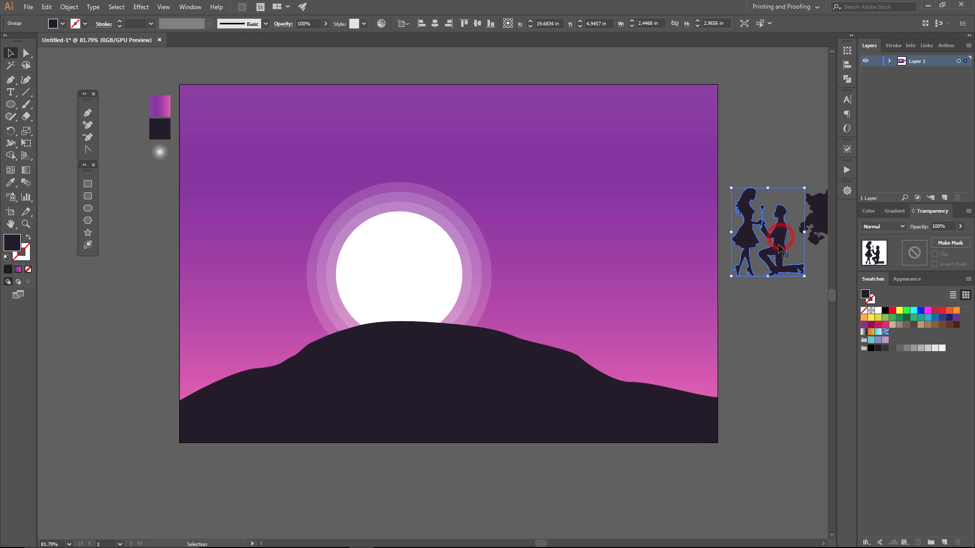
{"action": "left_click_drag", "start_coordinate": [778, 246], "coordinate": [414, 293]}
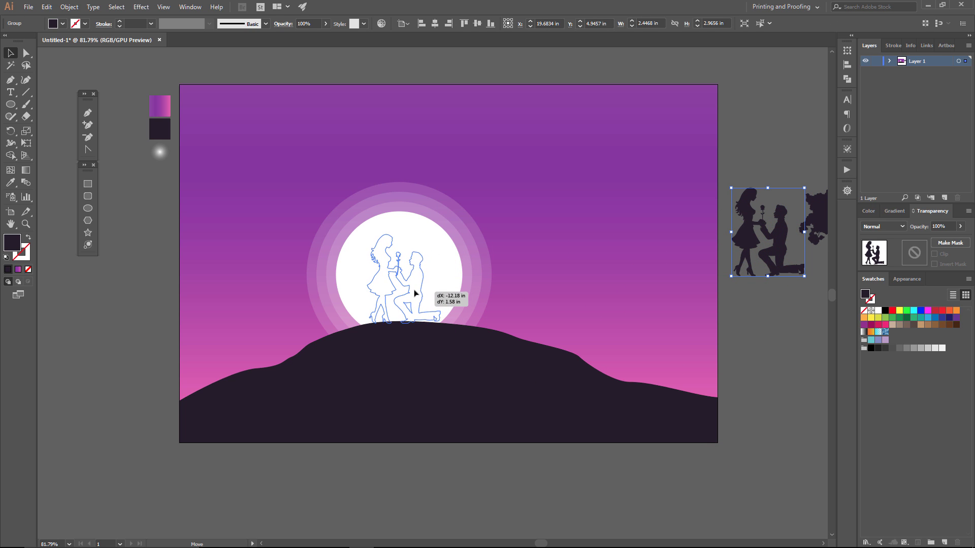
{"action": "left_click_drag", "start_coordinate": [414, 293], "coordinate": [415, 295]}
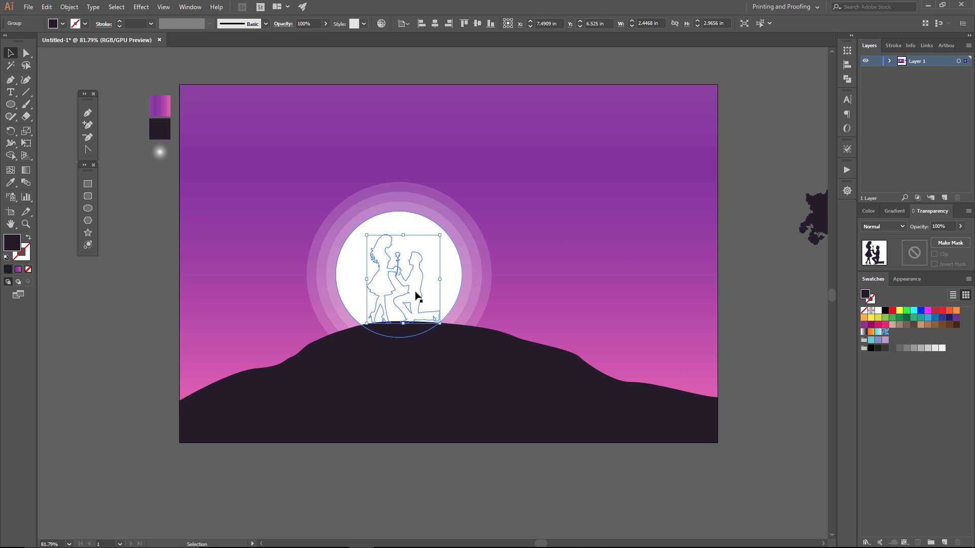
{"action": "right_click", "coordinate": [415, 295]}
{"action": "left_click", "coordinate": [412, 392]}
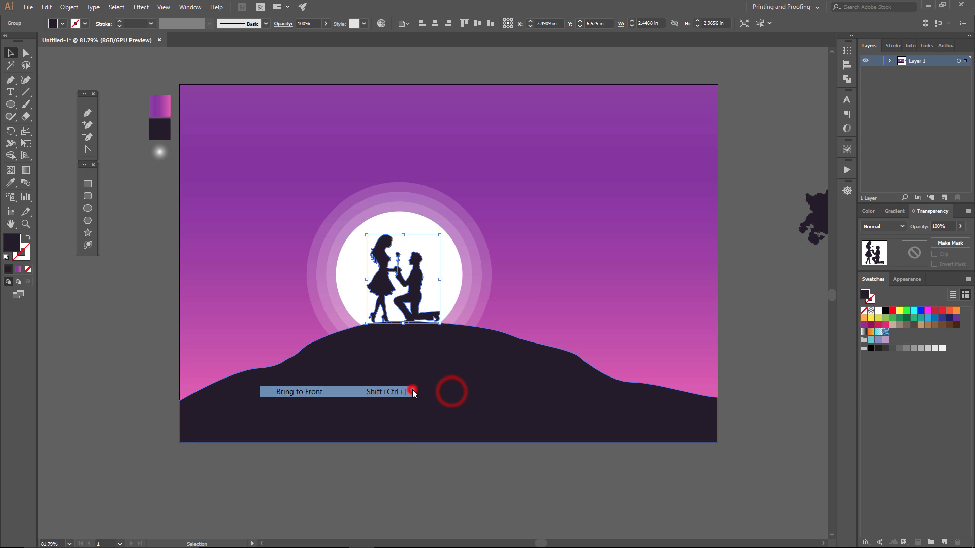
{"action": "left_click", "coordinate": [410, 468]}
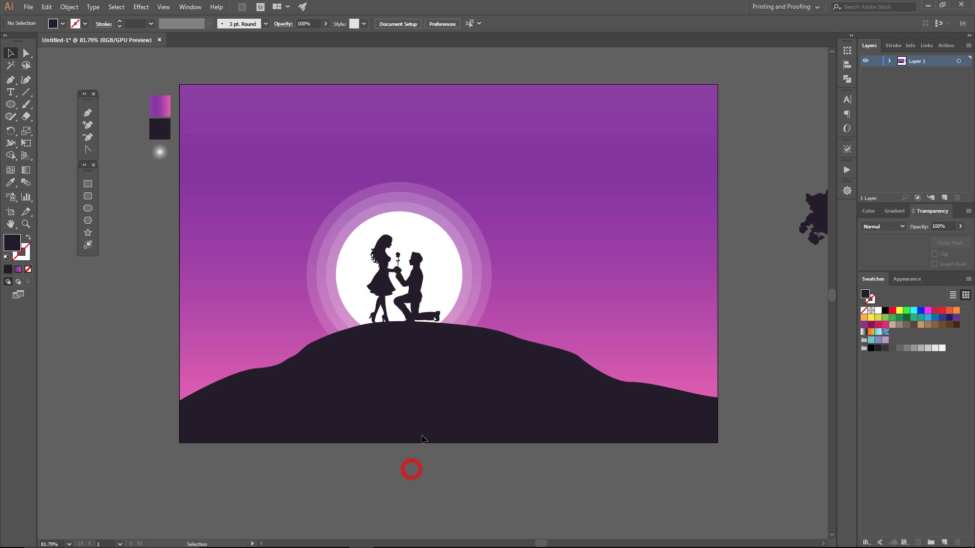
- Nudge the couple with arrow keys until it rests on the hill's crest
{"action": "left_click", "coordinate": [429, 321]}
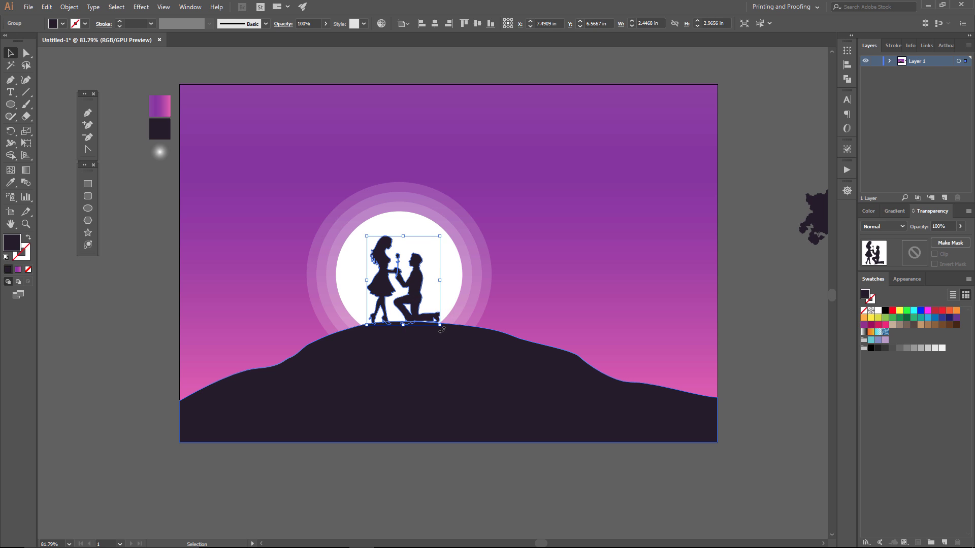
{"action": "key", "text": "Down"}
{"action": "key", "text": "Left"}
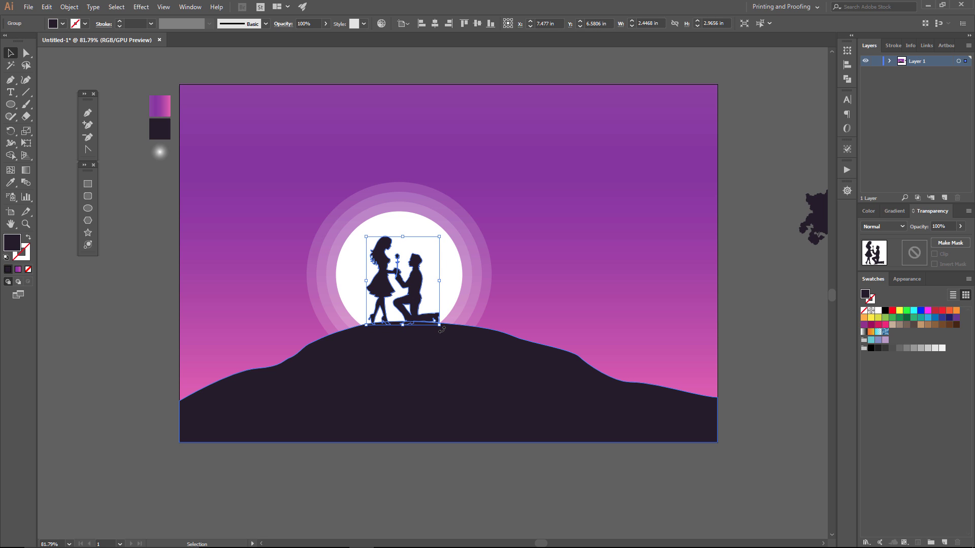
{"action": "key", "text": "Left"}
{"action": "key", "text": "Left"}
{"action": "key", "text": "Down"}
{"action": "key", "text": "Down"}
{"action": "key", "text": "Down"}
{"action": "key", "text": "Down"}
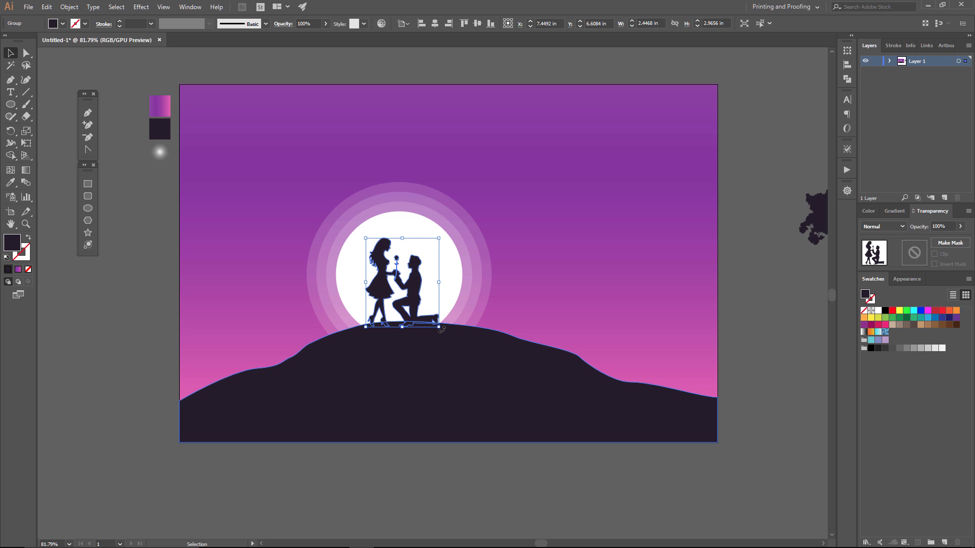
{"action": "key", "text": "Down"}
{"action": "key", "text": "Down"}
{"action": "key", "text": "Down"}
{"action": "key", "text": "Down"}
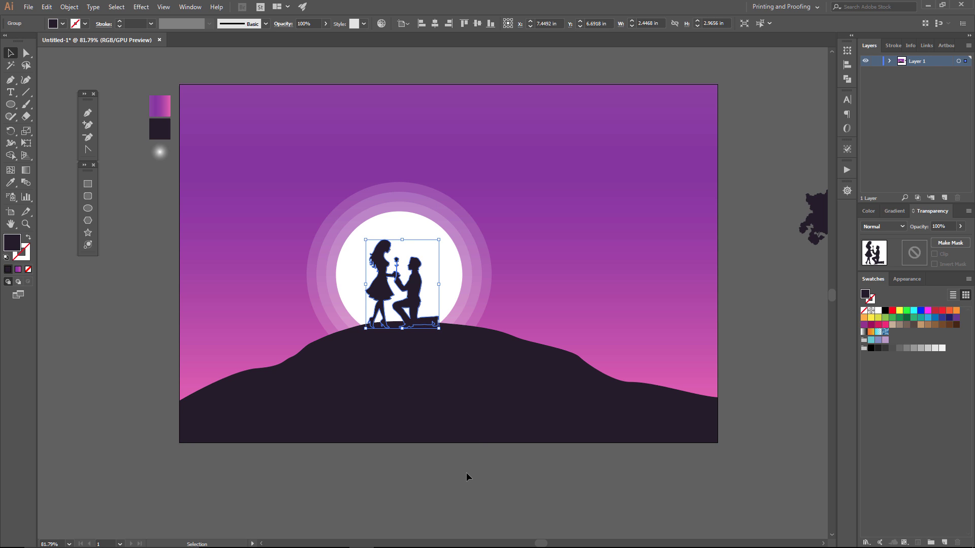
{"action": "key", "text": "Right"}
{"action": "key", "text": "Right"}
{"action": "key", "text": "Right"}
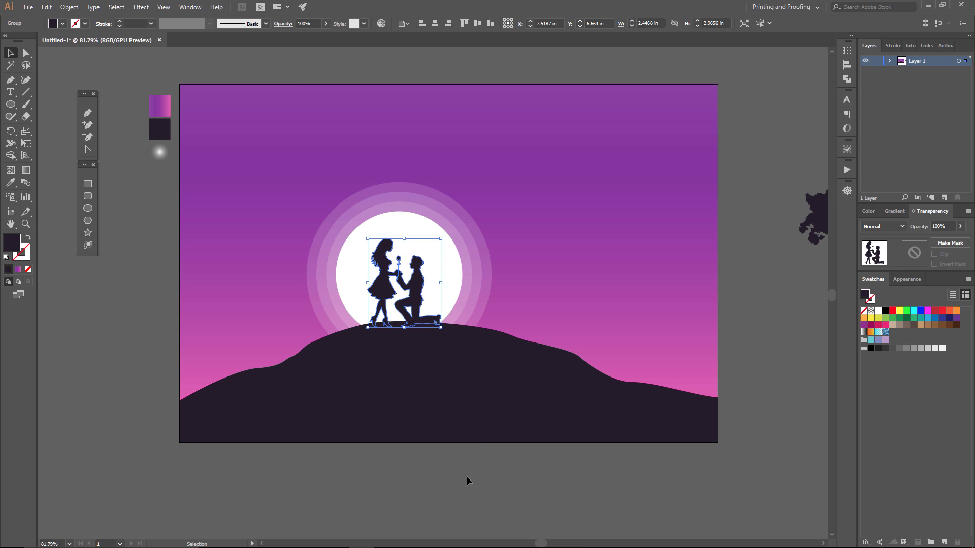
{"action": "left_click", "coordinate": [465, 487]}
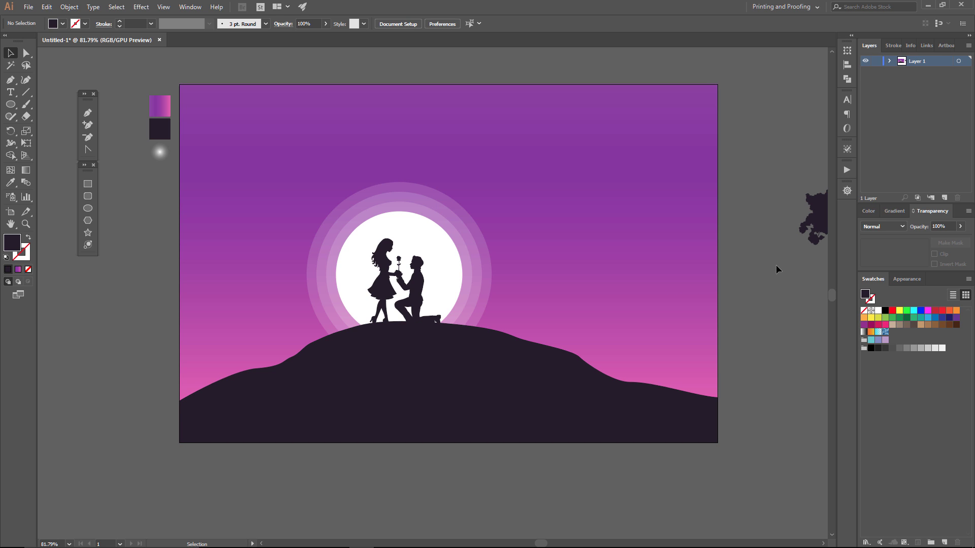
- Move the tree silhouette onto the hill's right slope
{"action": "mouse_move", "coordinate": [804, 228]}
{"action": "left_mouse_down"}
{"action": "mouse_move", "coordinate": [646, 297]}
{"action": "mouse_move", "coordinate": [641, 333]}
{"action": "left_mouse_up"}
{"action": "left_click", "coordinate": [734, 374]}
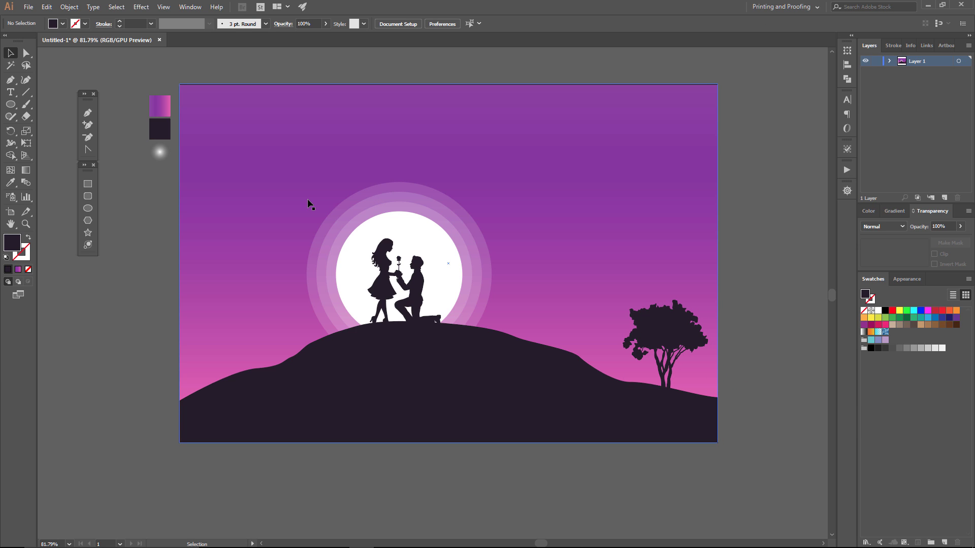
{"action": "left_click_drag", "start_coordinate": [472, 159], "coordinate": [364, 168]}
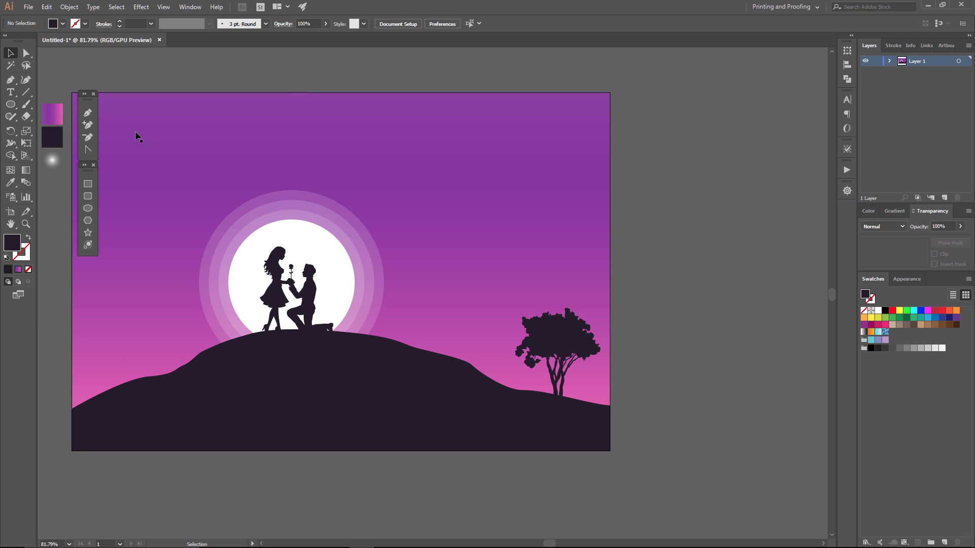
- Draw a thin bar in the upper-right sky and eyedrop the pink glow's radial gradient onto it
{"action": "left_click", "coordinate": [90, 186]}
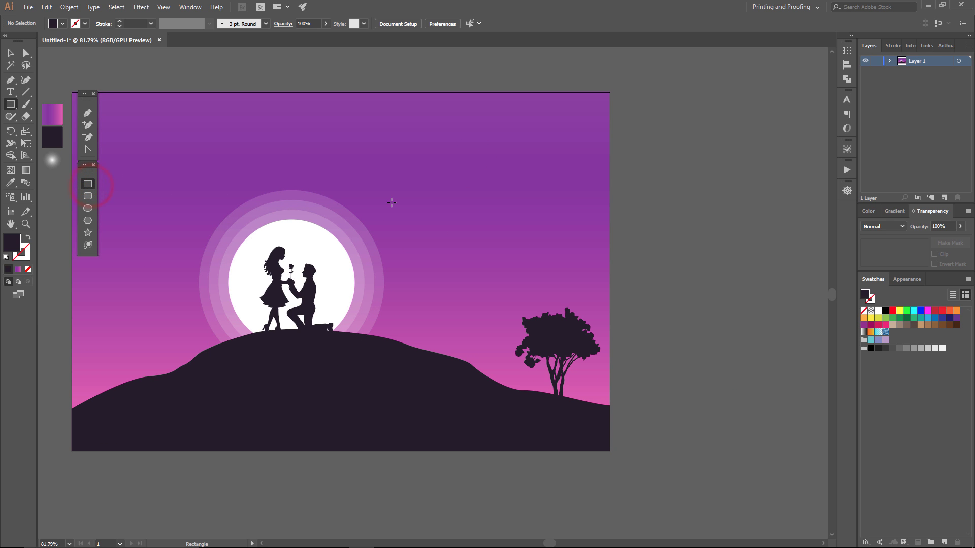
{"action": "left_click_drag", "start_coordinate": [405, 191], "coordinate": [597, 199]}
{"action": "left_click", "coordinate": [10, 184]}
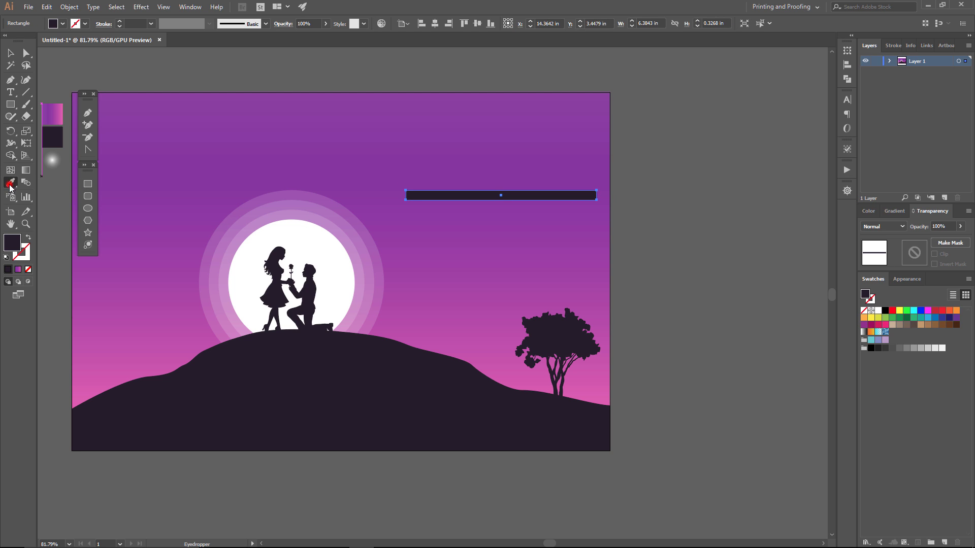
{"action": "left_click", "coordinate": [52, 161]}
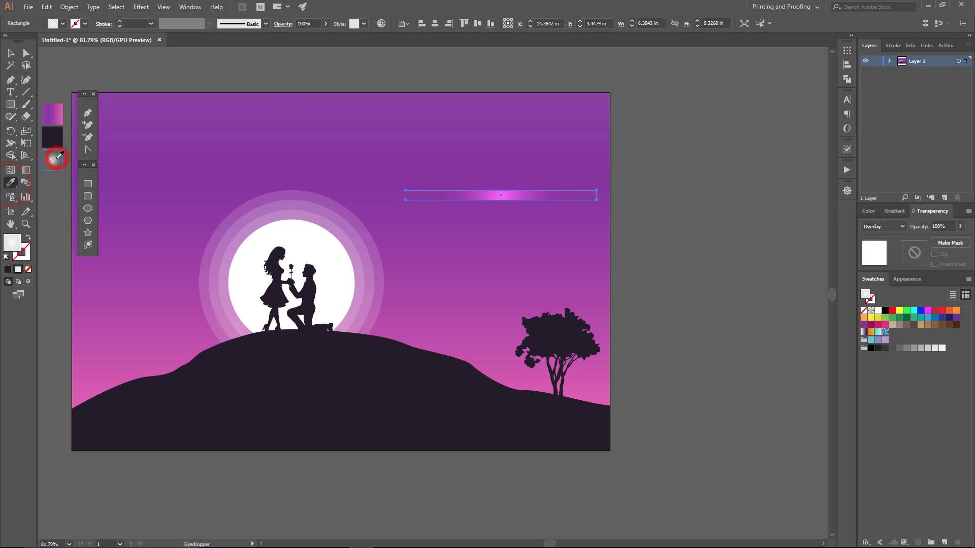
- Squash the radial glow flat and stretch it toward the bar's bright right end
{"action": "left_click", "coordinate": [28, 172]}
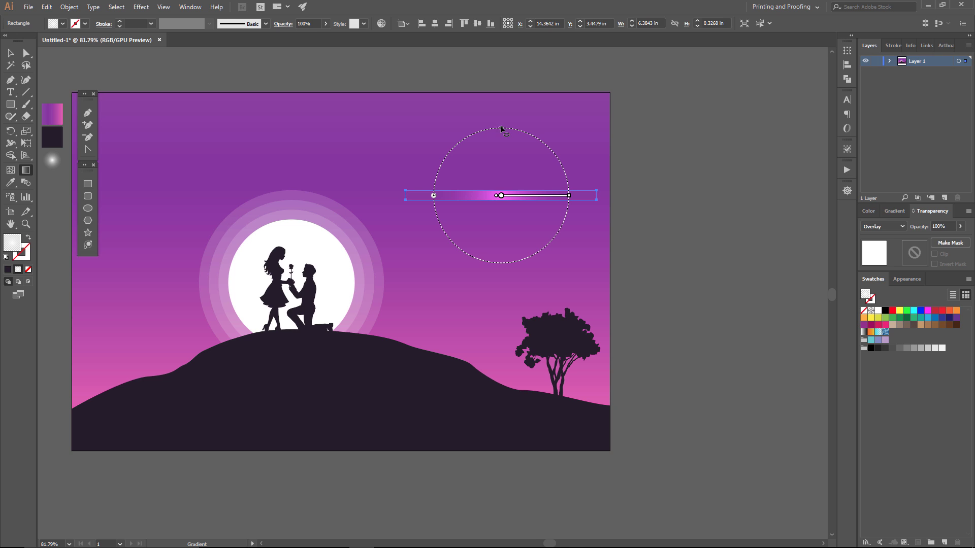
{"action": "left_click_drag", "start_coordinate": [500, 130], "coordinate": [506, 196]}
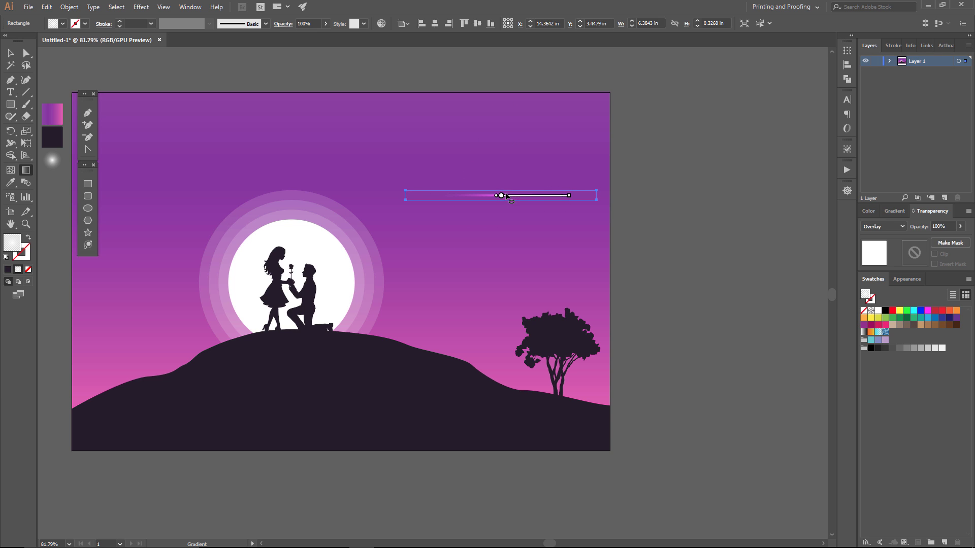
{"action": "left_click_drag", "start_coordinate": [532, 199], "coordinate": [666, 199]}
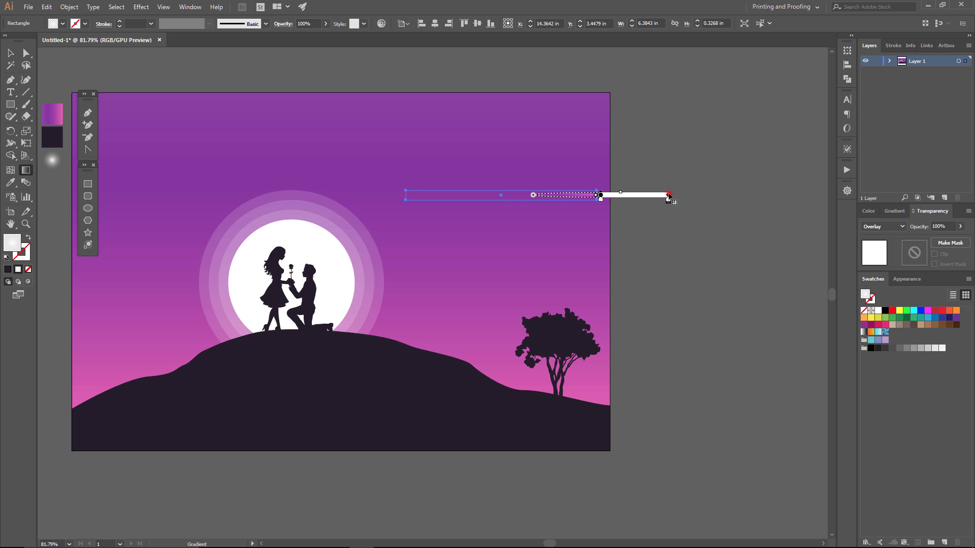
{"action": "left_click_drag", "start_coordinate": [669, 196], "coordinate": [802, 194]}
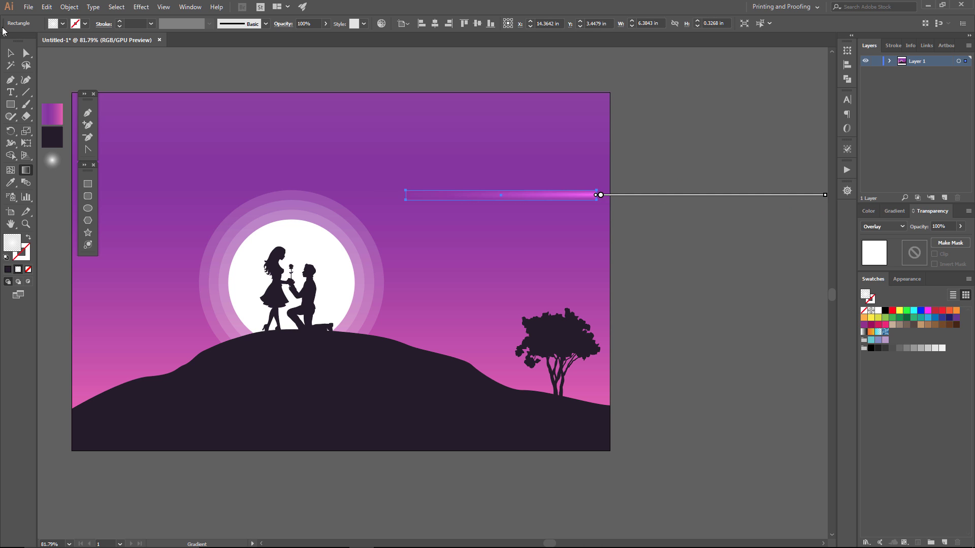
{"action": "left_click", "coordinate": [10, 53]}
- Zoom in and align the glow's gradient axis with the bar's centre
{"action": "scroll", "coordinate": [502, 170], "scroll_direction": "up", "scroll_amount": 5}
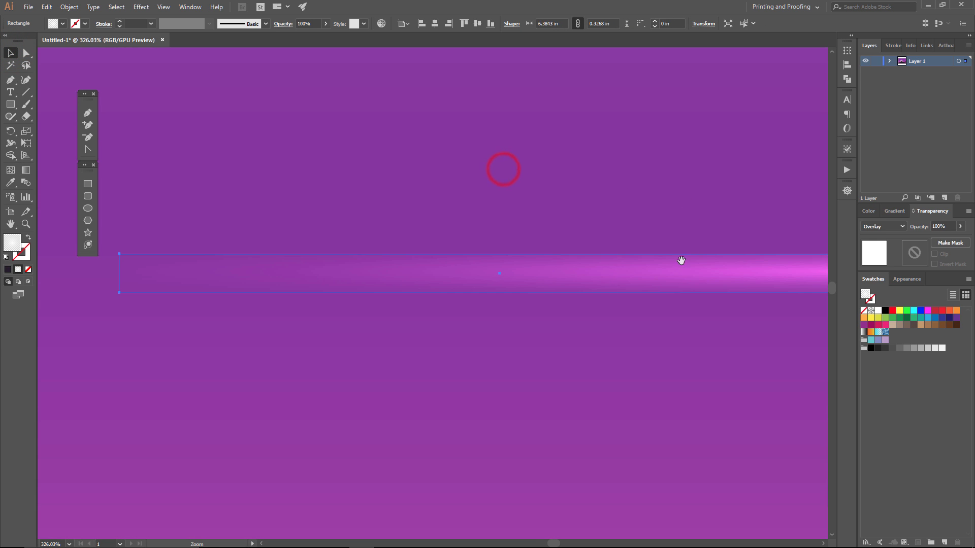
{"action": "left_click_drag", "start_coordinate": [619, 301], "coordinate": [416, 249]}
{"action": "scroll", "coordinate": [455, 254], "scroll_direction": "down", "scroll_amount": 1}
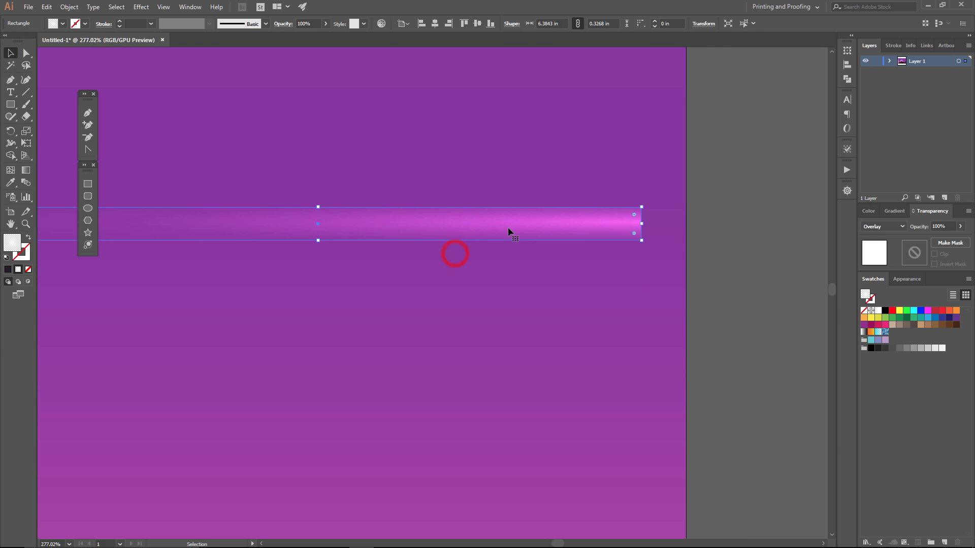
{"action": "left_click", "coordinate": [539, 224]}
{"action": "left_click", "coordinate": [26, 170]}
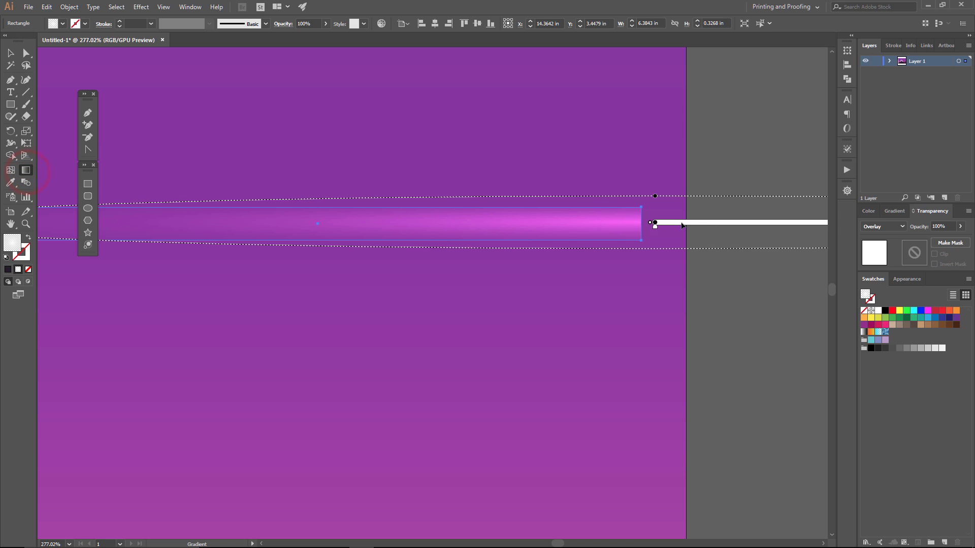
{"action": "left_click_drag", "start_coordinate": [681, 223], "coordinate": [677, 226]}
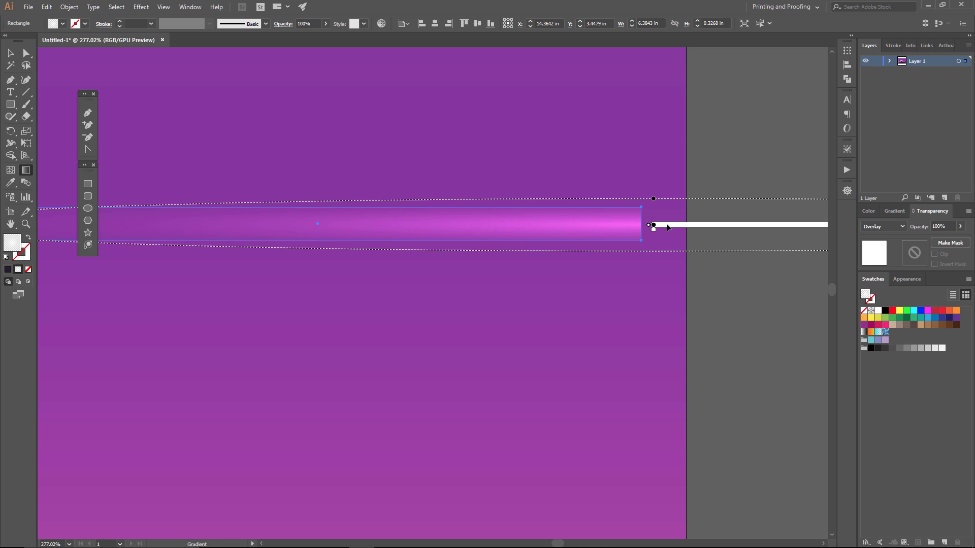
{"action": "scroll", "coordinate": [668, 227], "scroll_direction": "down", "scroll_amount": 2}
{"action": "scroll", "coordinate": [716, 245], "scroll_direction": "down", "scroll_amount": 2}
{"action": "scroll", "coordinate": [715, 246], "scroll_direction": "up", "scroll_amount": 2}
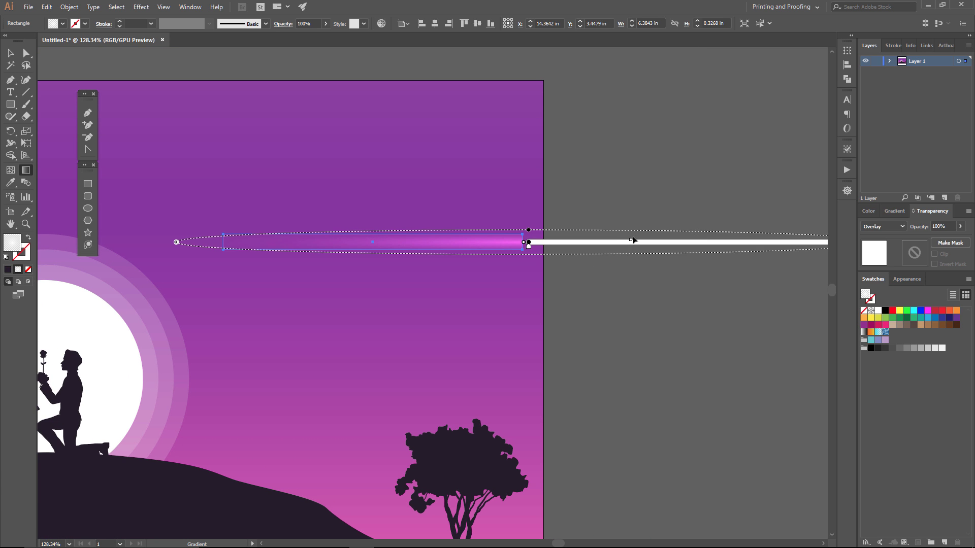
{"action": "left_click", "coordinate": [665, 242]}
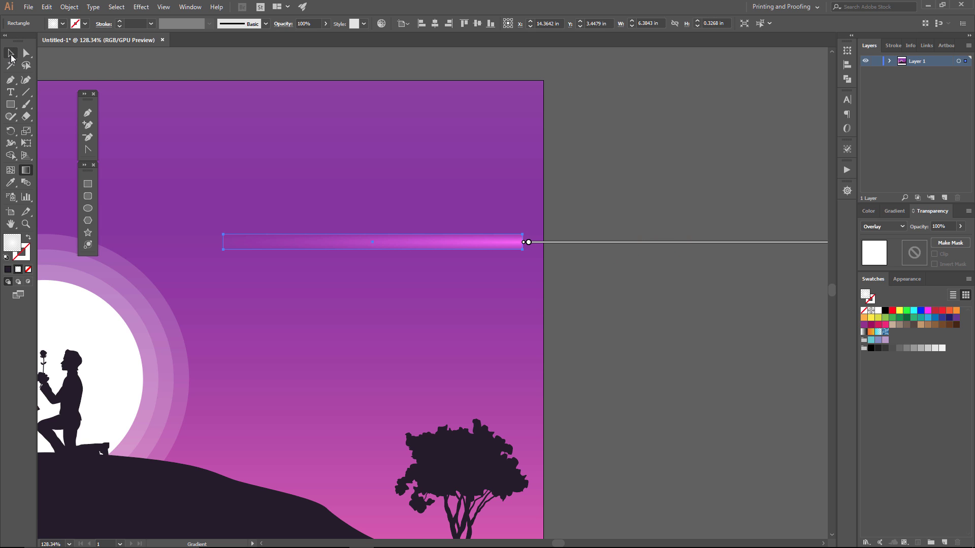
- Finish the gradient edit and reselect the glowing rectangle for Direct Selection editing
{"action": "left_click", "coordinate": [528, 235]}
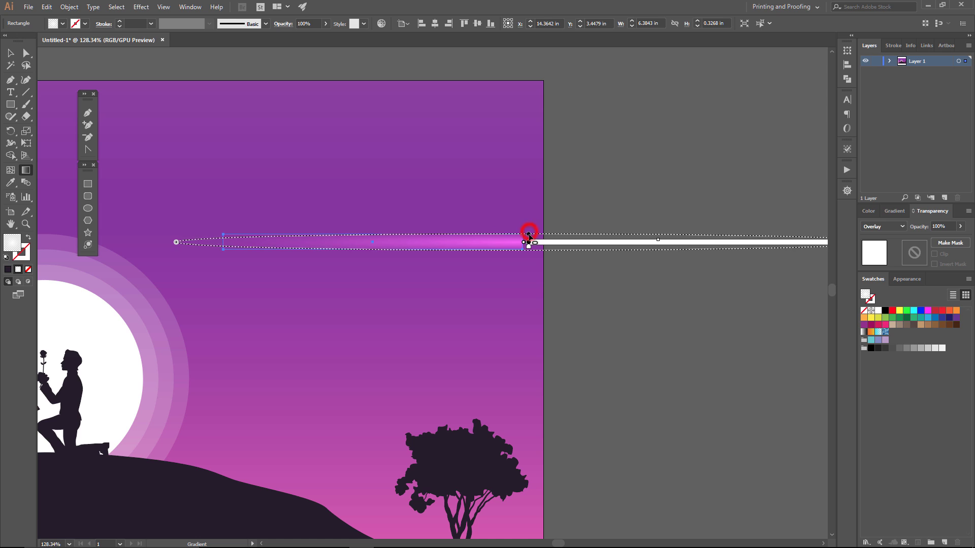
{"action": "left_click", "coordinate": [10, 53]}
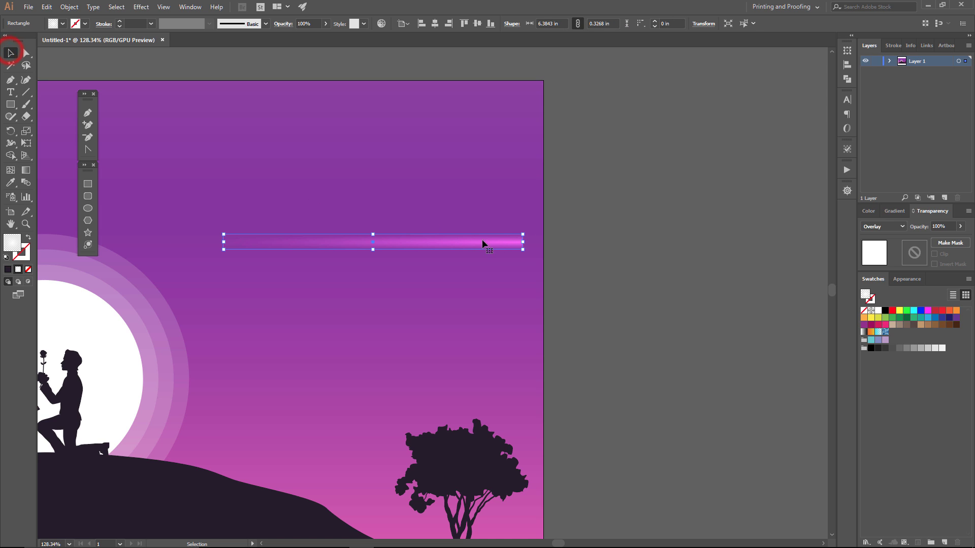
{"action": "left_click", "coordinate": [27, 53]}
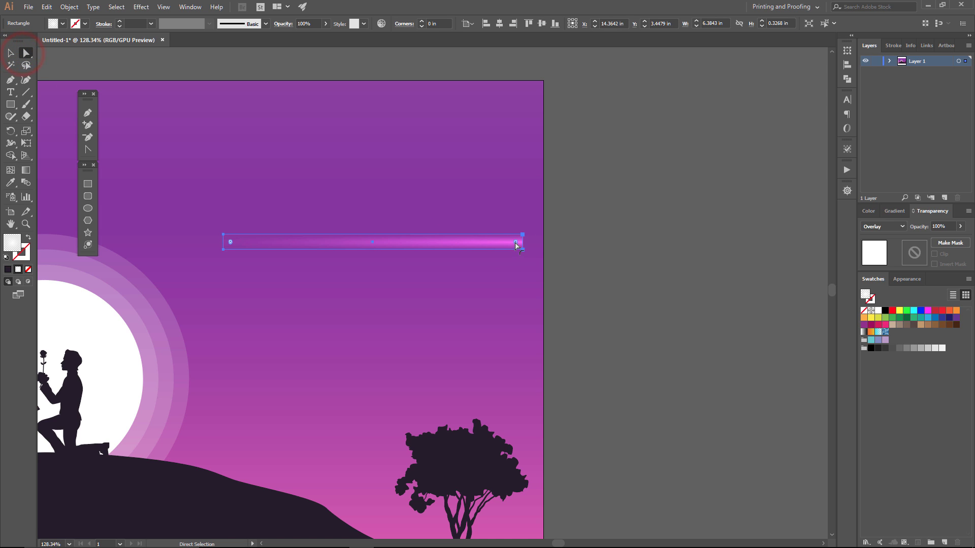
{"action": "left_click", "coordinate": [616, 266]}
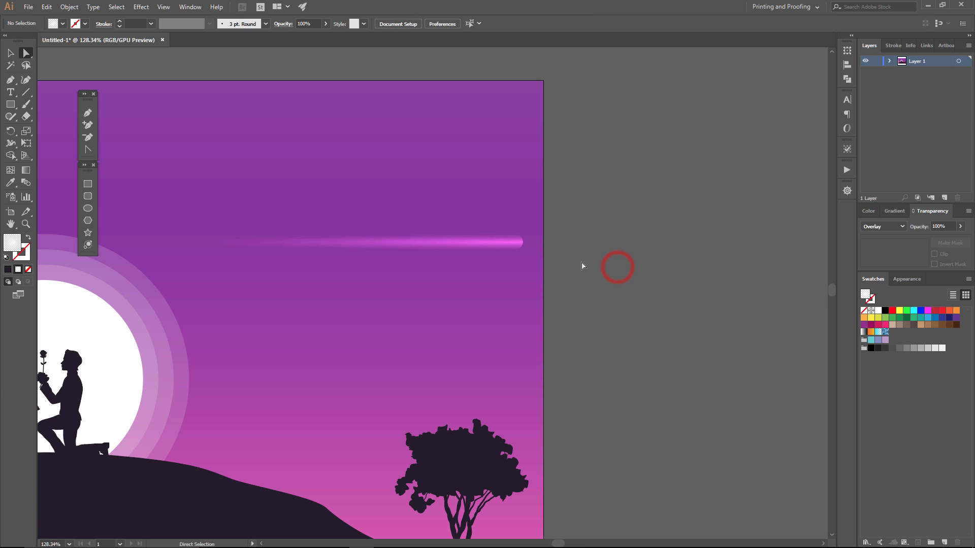
{"action": "left_click", "coordinate": [11, 53]}
{"action": "left_click", "coordinate": [383, 243]}
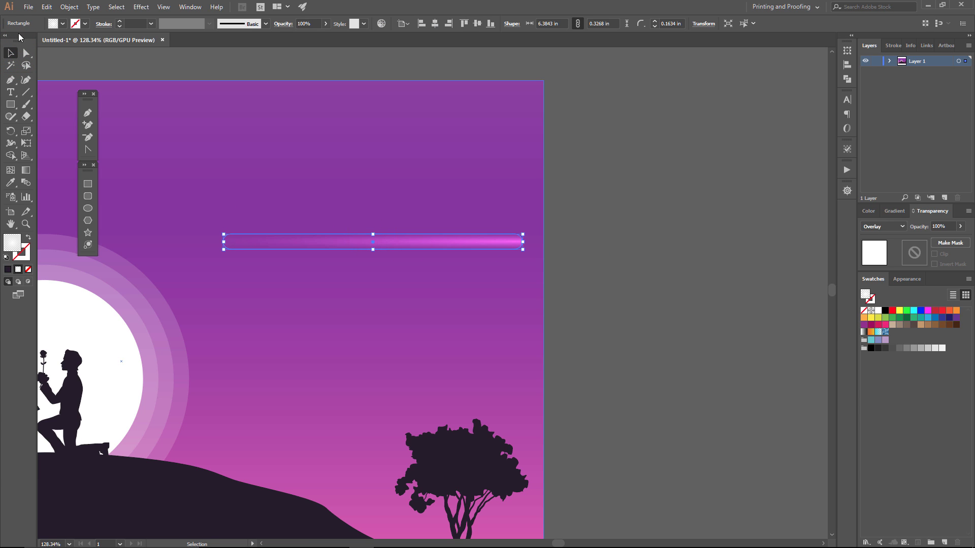
{"action": "left_click", "coordinate": [26, 53]}
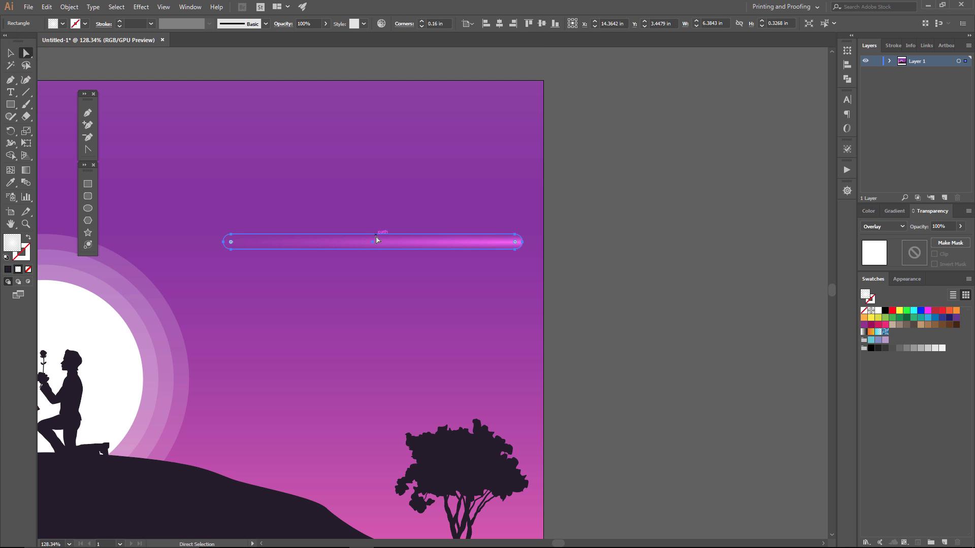
- Shrink the glowing streak's height to 0.1868 in about its centre
{"action": "key", "text": "ctrl"}
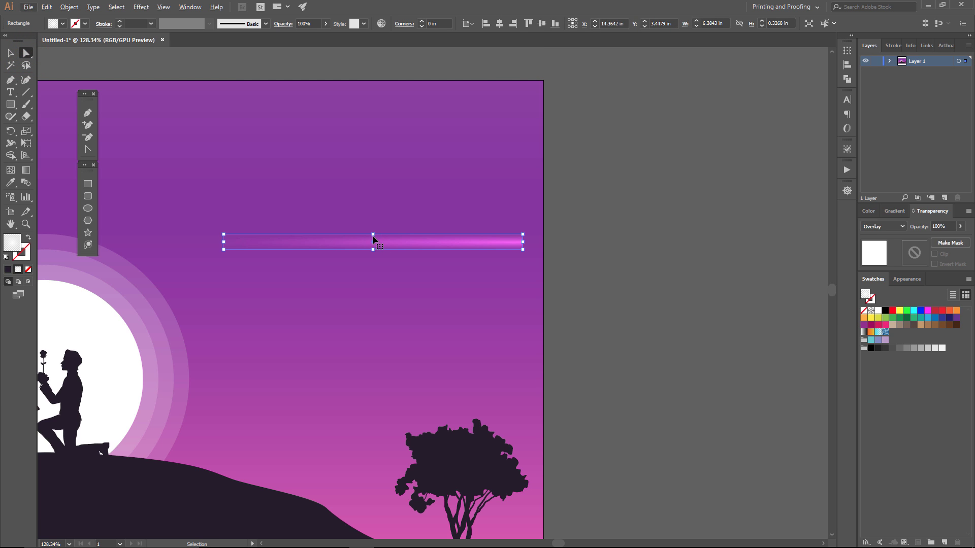
{"action": "left_click_drag", "start_coordinate": [373, 235], "coordinate": [373, 238]}
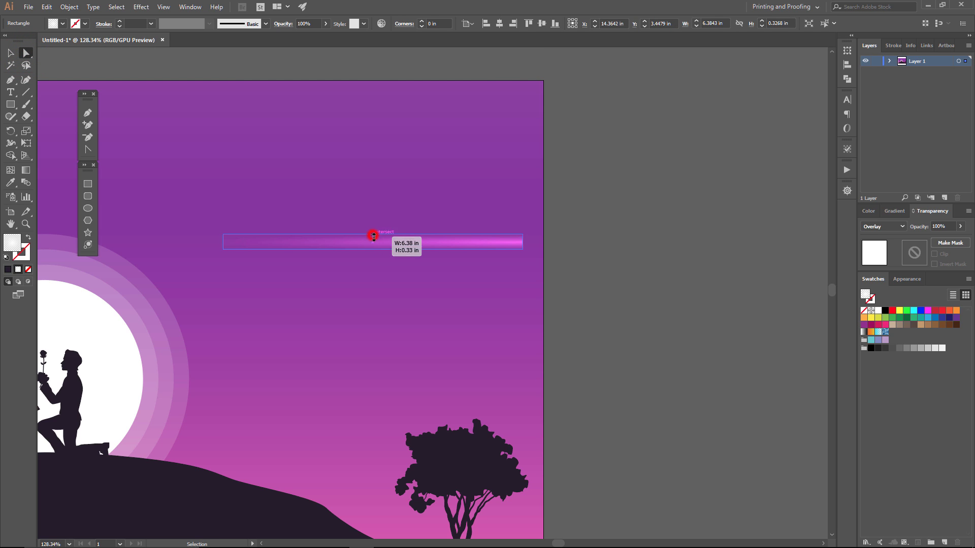
{"action": "left_click", "coordinate": [516, 242]}
{"action": "left_click", "coordinate": [658, 270]}
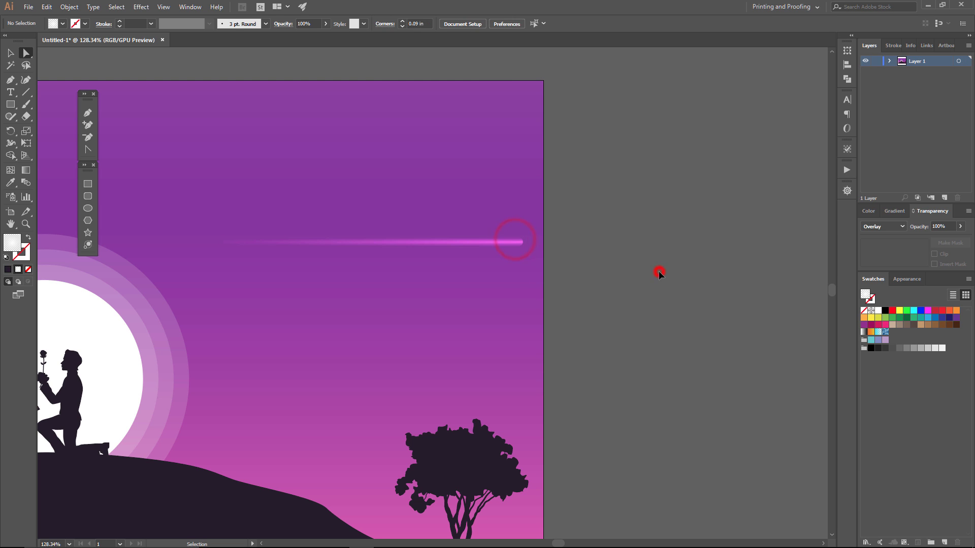
{"action": "left_click", "coordinate": [10, 53]}
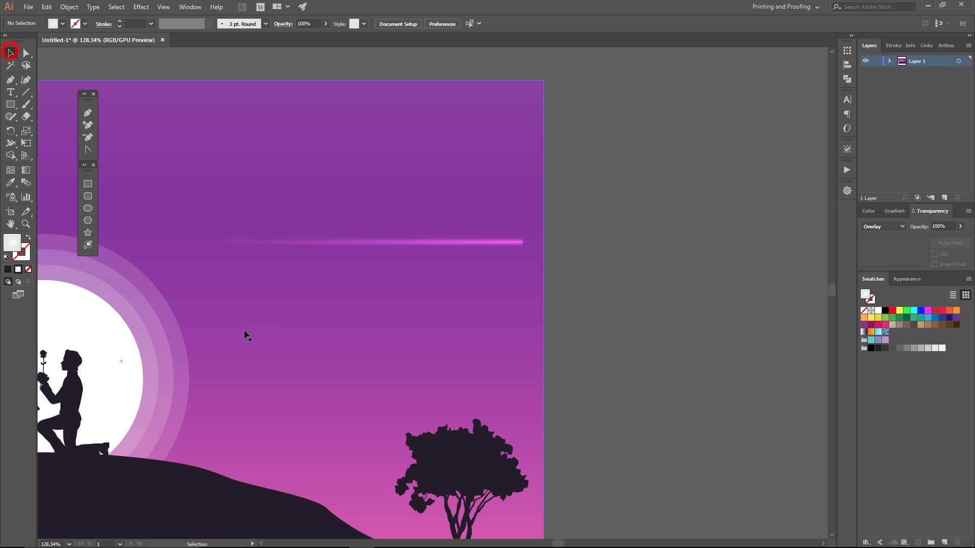
- Rotate the pink streak to a shallow diagonal and move it up-left in the sky
{"action": "left_click_drag", "start_coordinate": [246, 333], "coordinate": [205, 328]}
{"action": "mouse_move", "coordinate": [267, 354]}
{"action": "left_mouse_down"}
{"action": "mouse_move", "coordinate": [332, 353]}
{"action": "mouse_move", "coordinate": [482, 282]}
{"action": "left_mouse_up"}
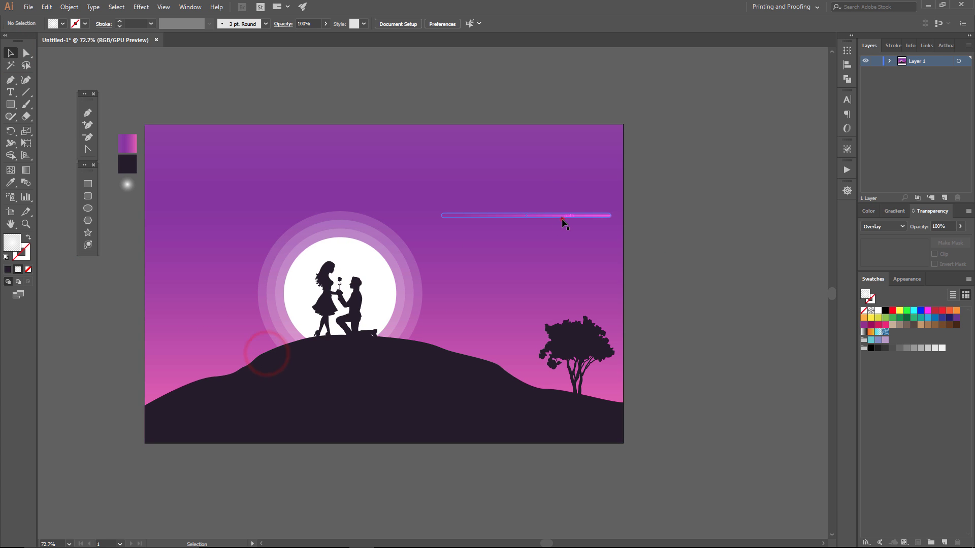
{"action": "left_click", "coordinate": [562, 219]}
{"action": "left_click_drag", "start_coordinate": [614, 224], "coordinate": [567, 191]}
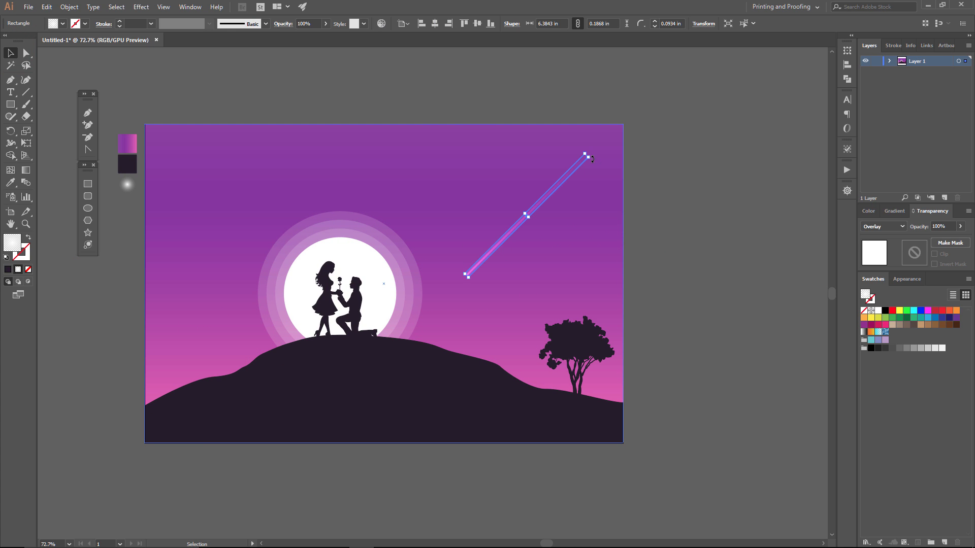
{"action": "left_click_drag", "start_coordinate": [591, 159], "coordinate": [599, 189]}
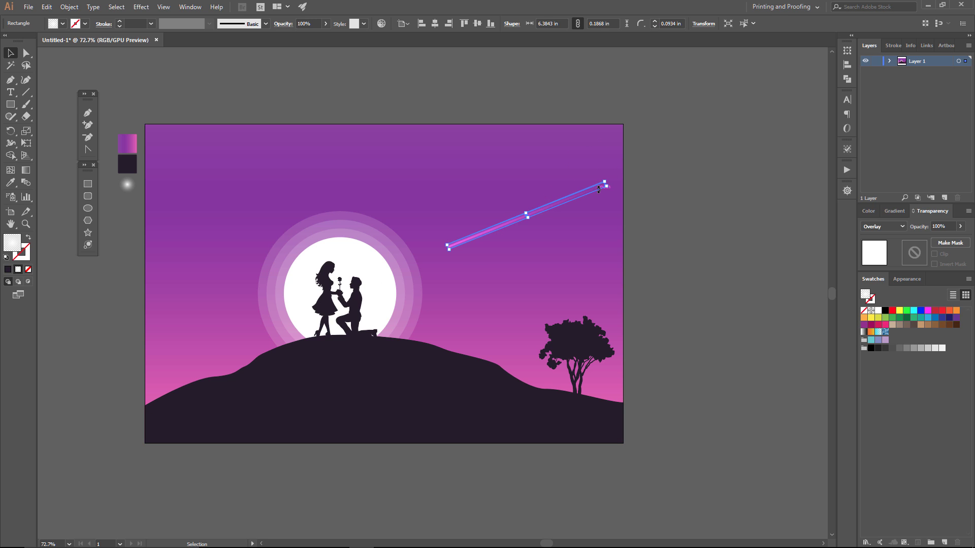
{"action": "left_click_drag", "start_coordinate": [541, 211], "coordinate": [512, 199]}
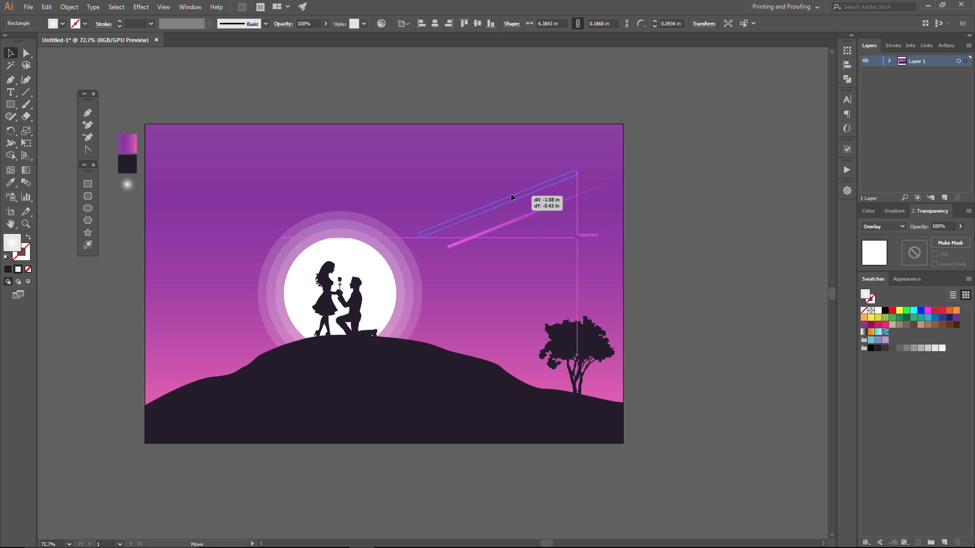
{"action": "left_click", "coordinate": [700, 198]}
- Lower the pink streak's opacity to 68%
{"action": "left_click", "coordinate": [499, 203]}
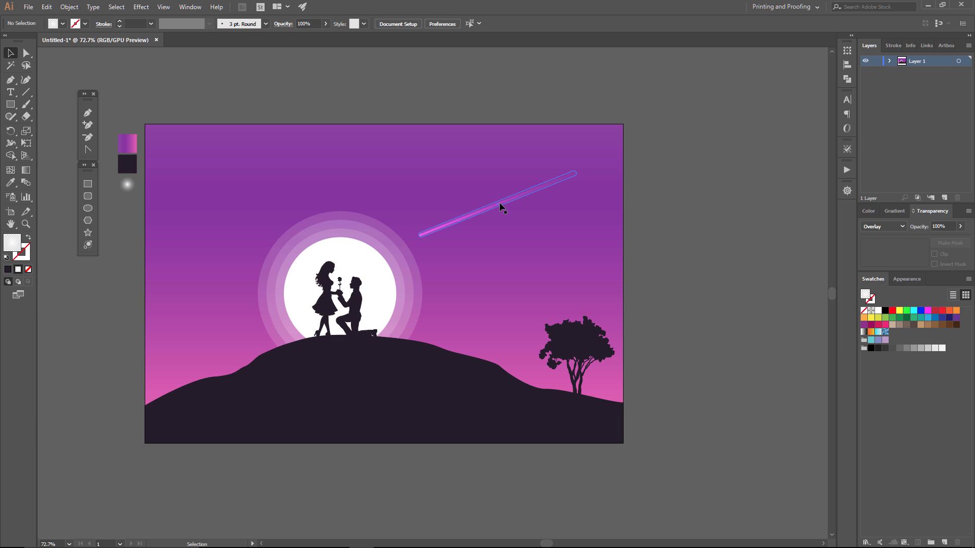
{"action": "left_click", "coordinate": [960, 226]}
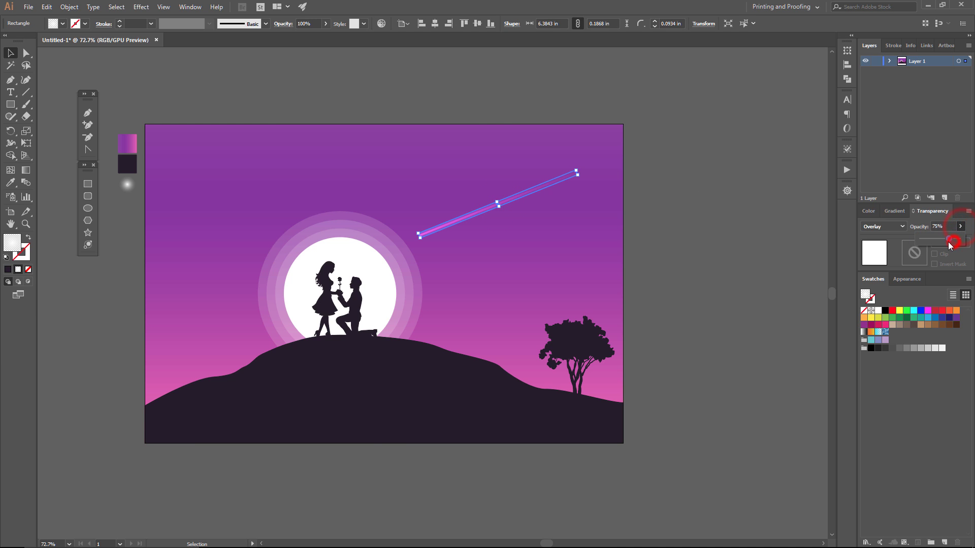
{"action": "left_click", "coordinate": [713, 254]}
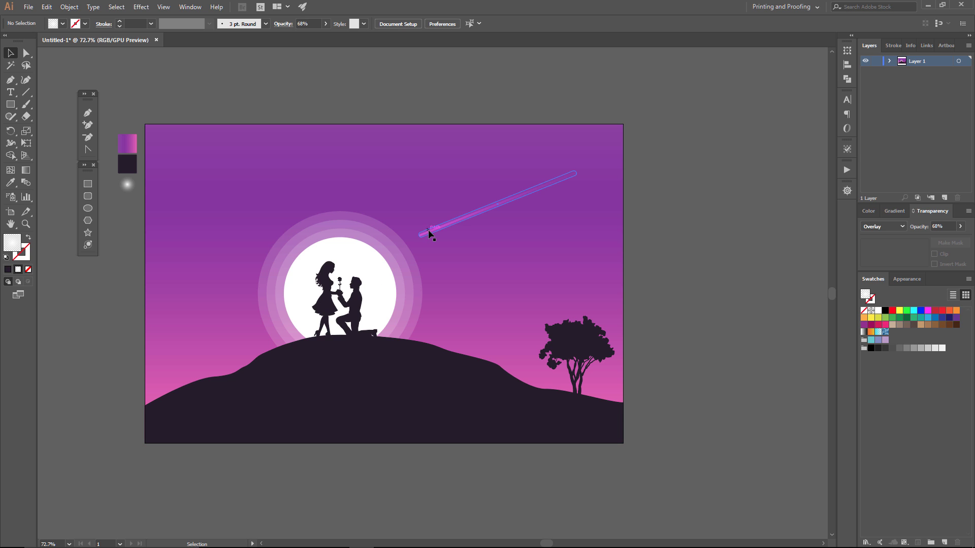
{"action": "left_click", "coordinate": [429, 230]}
{"action": "left_click", "coordinate": [688, 271]}
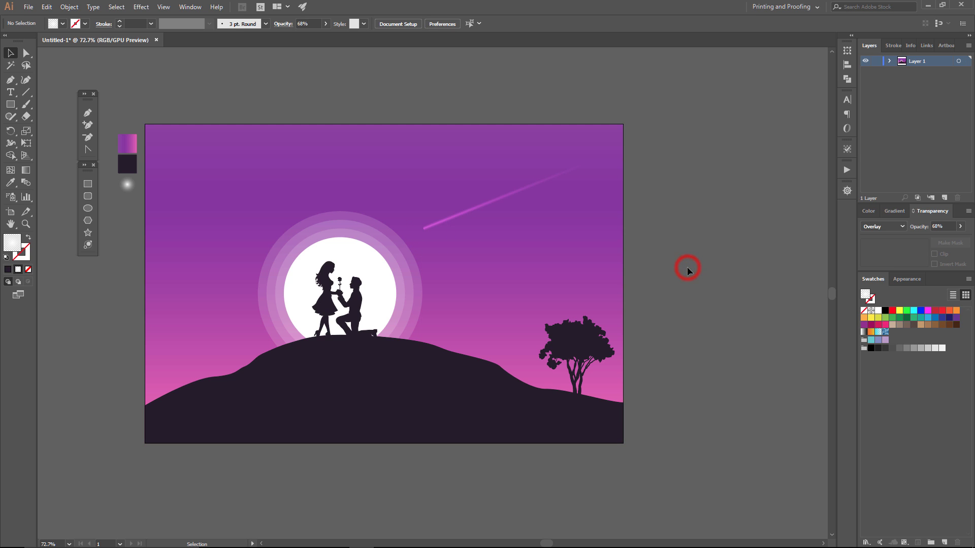
- Reset default fill and stroke, save as Untitled-1.ai, and paint a dot beside the artboard
{"action": "key", "text": "d"}
{"action": "key", "text": "ctrl+s"}
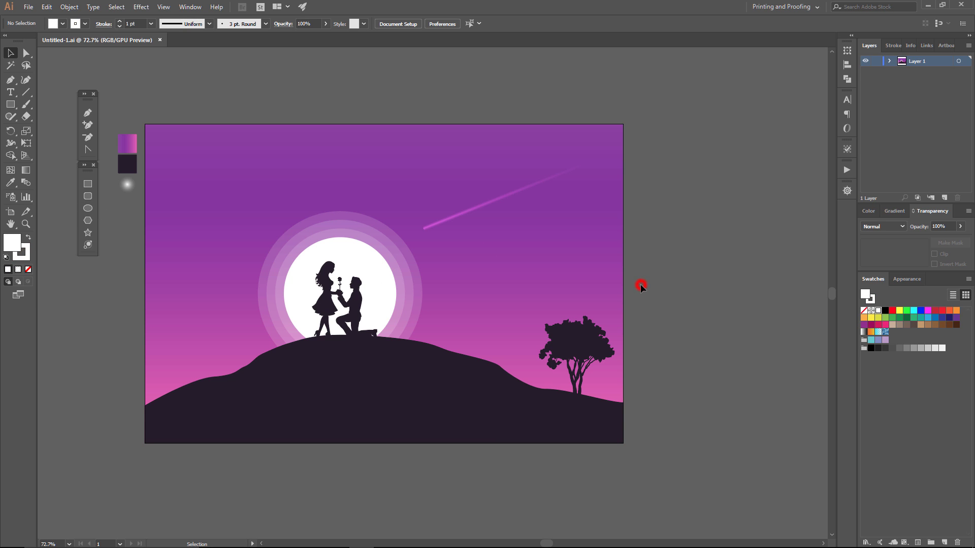
{"action": "left_click", "coordinate": [22, 105]}
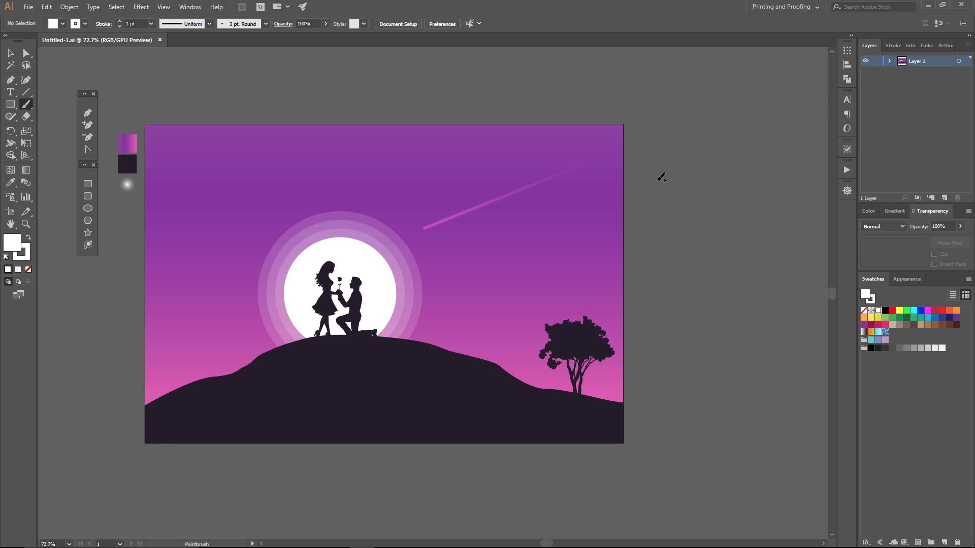
{"action": "left_click", "coordinate": [655, 180]}
{"action": "left_click", "coordinate": [10, 52]}
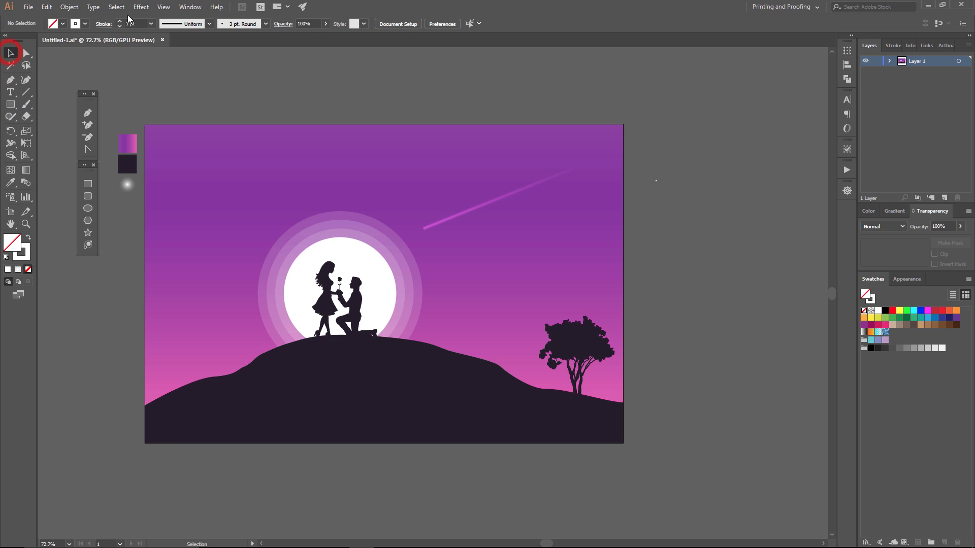
- Show the Symbols panel from the Window menu and move it off the artwork
{"action": "left_click", "coordinate": [190, 6]}
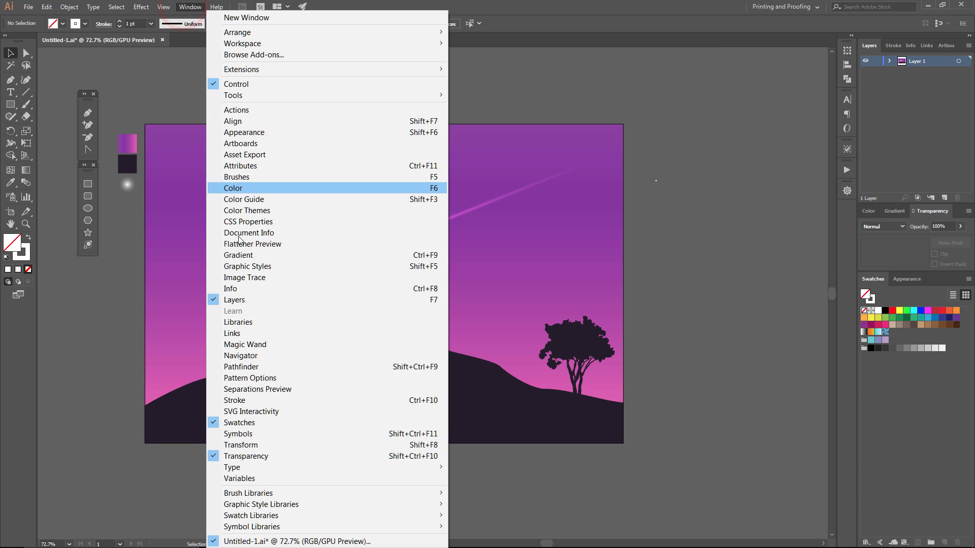
{"action": "left_click", "coordinate": [255, 527]}
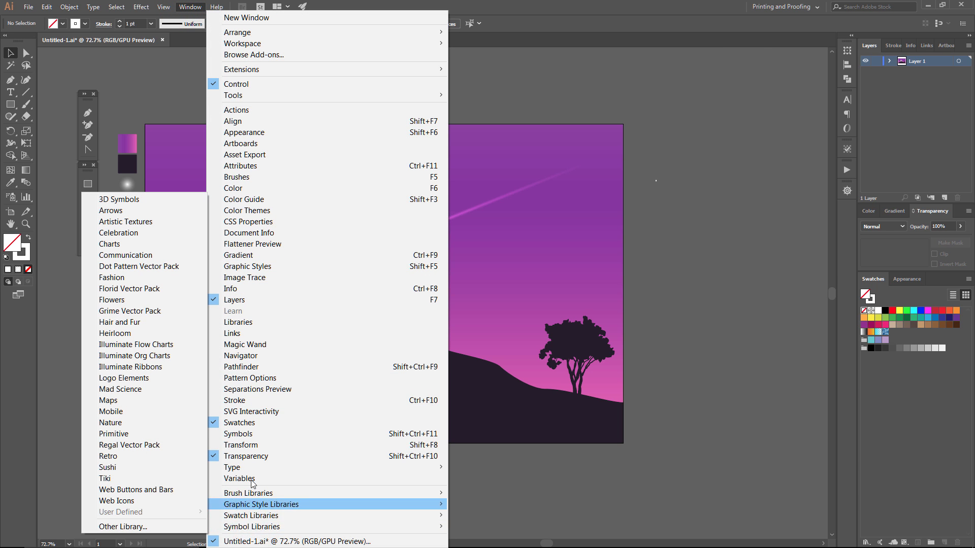
{"action": "left_click", "coordinate": [245, 433]}
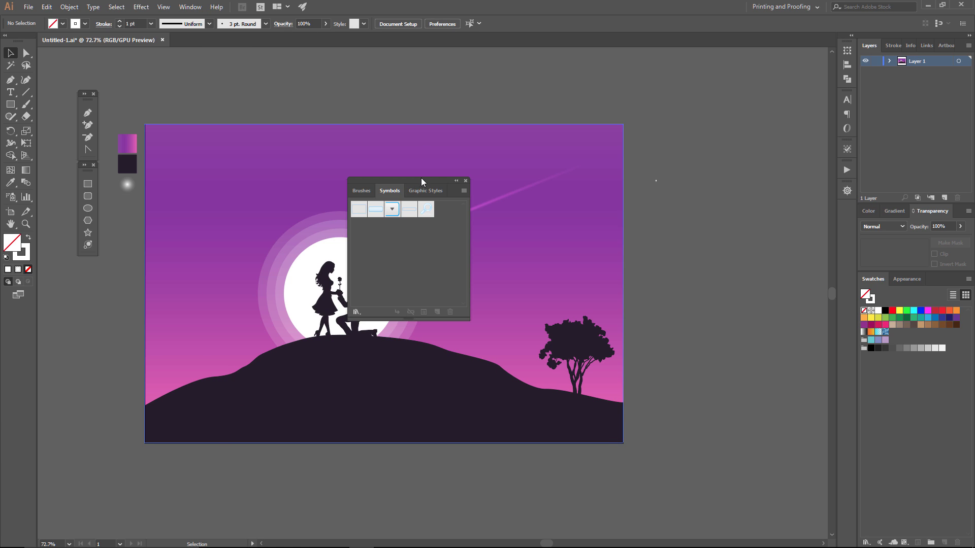
{"action": "mouse_move", "coordinate": [422, 182]}
{"action": "left_mouse_down"}
{"action": "mouse_move", "coordinate": [632, 202]}
{"action": "mouse_move", "coordinate": [754, 121]}
{"action": "left_mouse_up"}
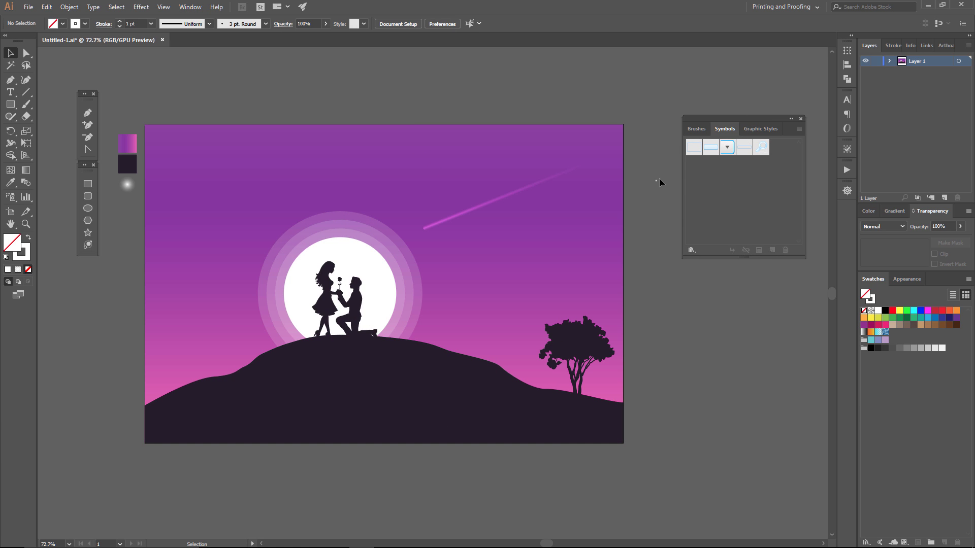
- Drag the painted dot into Symbols as New Symbol, a Movie Clip dynamic symbol
{"action": "left_click_drag", "start_coordinate": [660, 188], "coordinate": [727, 210]}
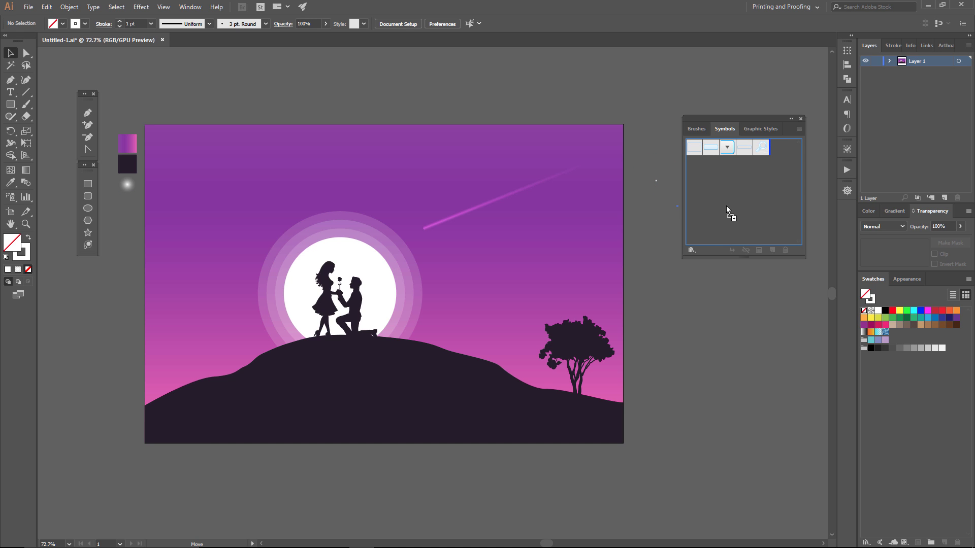
{"action": "left_click_drag", "start_coordinate": [727, 210], "coordinate": [727, 209]}
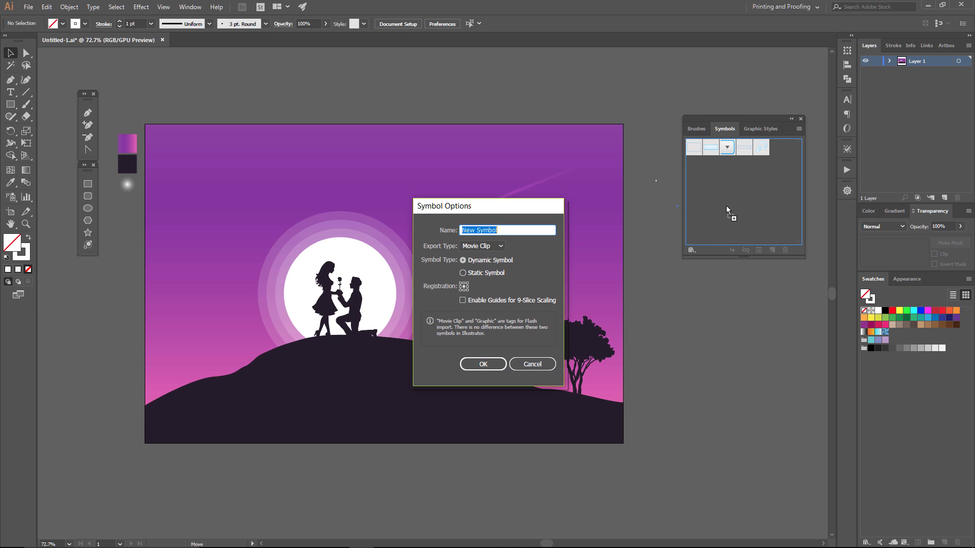
{"action": "left_click", "coordinate": [499, 247]}
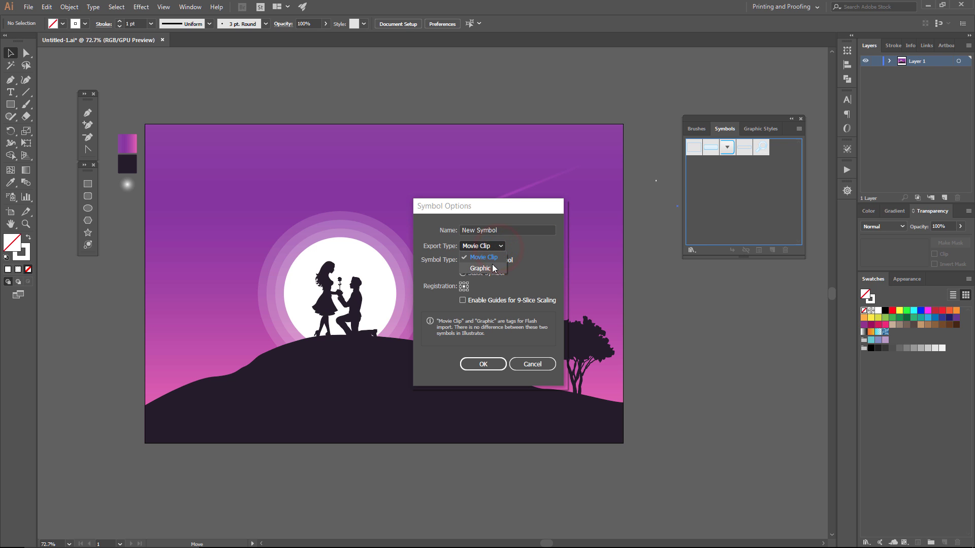
{"action": "left_click", "coordinate": [526, 257]}
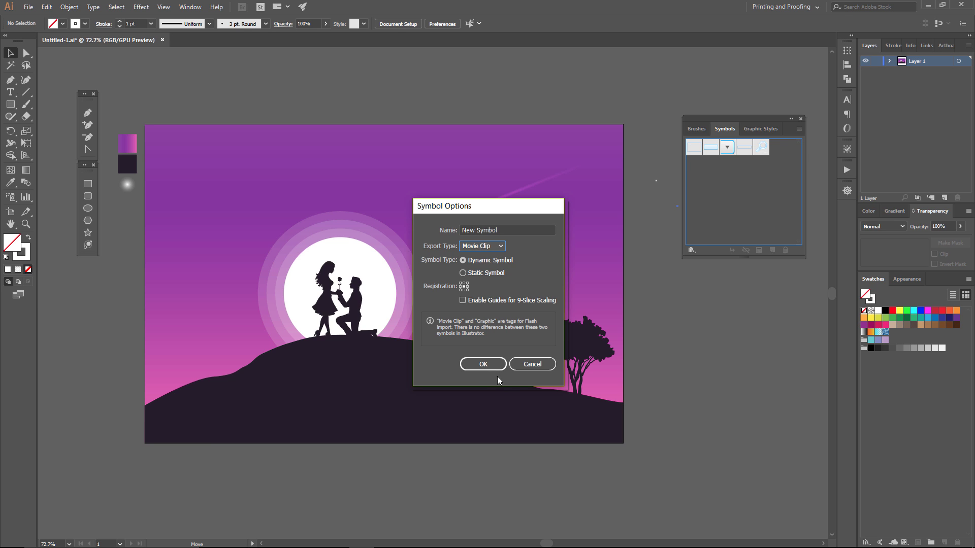
{"action": "left_click", "coordinate": [495, 365]}
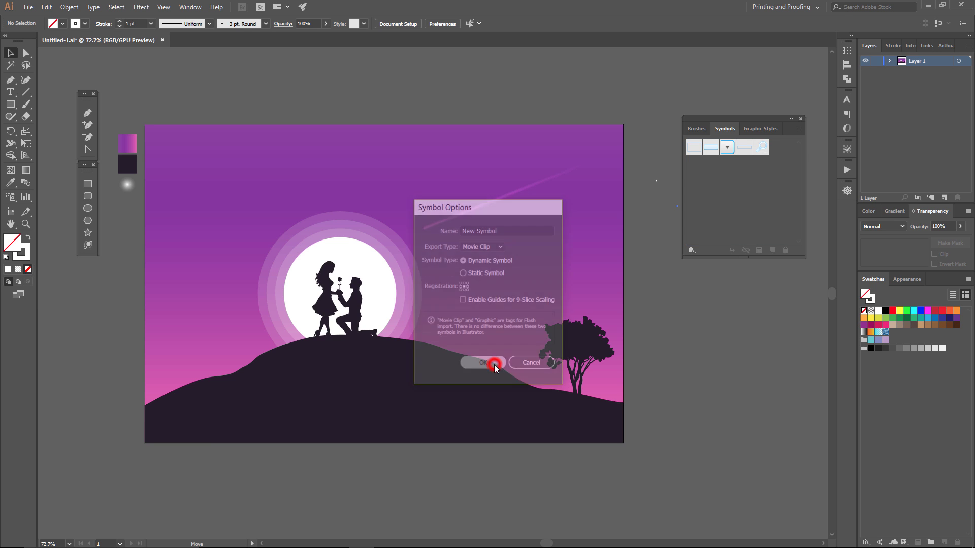
- Spray sparkle symbols across the upper sky, around the moon and along the shooting star
{"action": "left_click", "coordinate": [666, 227]}
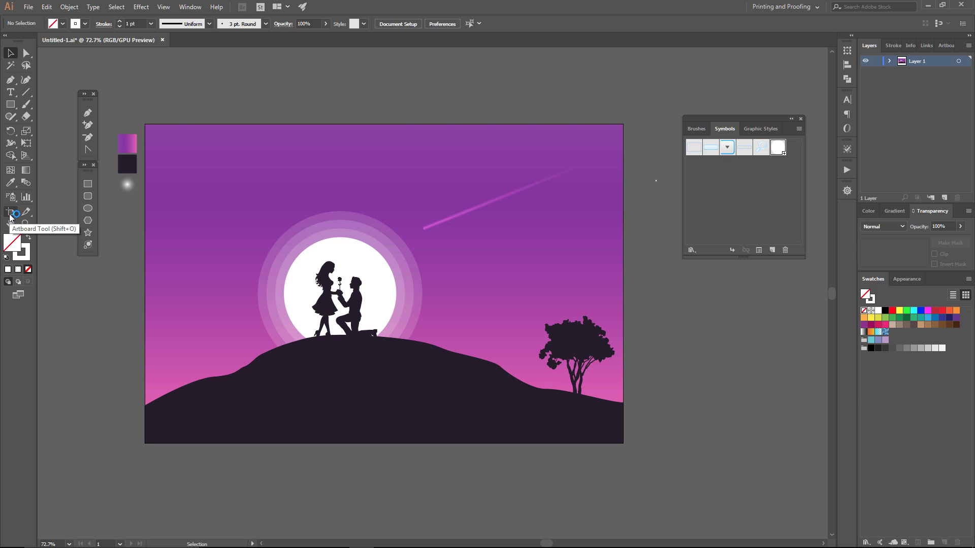
{"action": "left_click", "coordinate": [10, 213]}
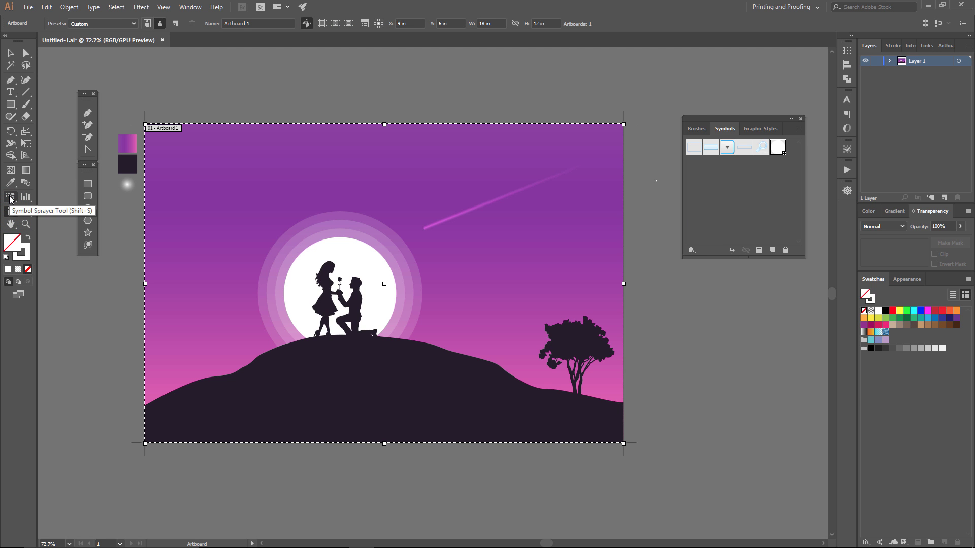
{"action": "left_click", "coordinate": [10, 198]}
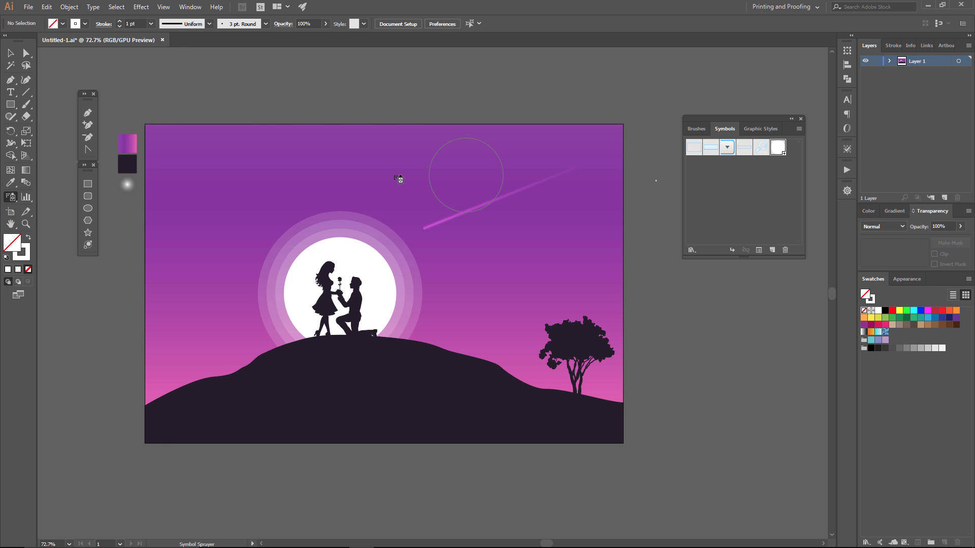
{"action": "left_click_drag", "start_coordinate": [193, 163], "coordinate": [205, 157]}
{"action": "mouse_move", "coordinate": [568, 153]}
{"action": "left_mouse_down"}
{"action": "mouse_move", "coordinate": [240, 167]}
{"action": "mouse_move", "coordinate": [232, 148]}
{"action": "left_mouse_up"}
{"action": "left_click_drag", "start_coordinate": [382, 171], "coordinate": [264, 194]}
{"action": "mouse_move", "coordinate": [184, 183]}
{"action": "left_mouse_down"}
{"action": "mouse_move", "coordinate": [363, 178]}
{"action": "mouse_move", "coordinate": [265, 192]}
{"action": "mouse_move", "coordinate": [254, 211]}
{"action": "mouse_move", "coordinate": [202, 240]}
{"action": "mouse_move", "coordinate": [269, 253]}
{"action": "mouse_move", "coordinate": [358, 207]}
{"action": "mouse_move", "coordinate": [366, 219]}
{"action": "mouse_move", "coordinate": [330, 254]}
{"action": "mouse_move", "coordinate": [414, 230]}
{"action": "mouse_move", "coordinate": [422, 246]}
{"action": "mouse_move", "coordinate": [478, 262]}
{"action": "left_mouse_up"}
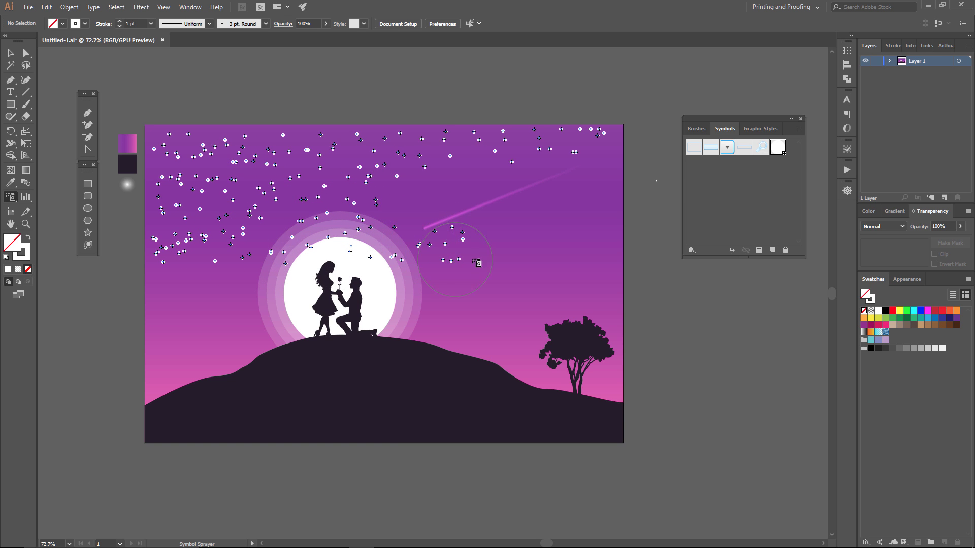
{"action": "mouse_move", "coordinate": [519, 231]}
{"action": "left_mouse_down"}
{"action": "mouse_move", "coordinate": [513, 218]}
{"action": "mouse_move", "coordinate": [431, 213]}
{"action": "mouse_move", "coordinate": [434, 200]}
{"action": "mouse_move", "coordinate": [478, 191]}
{"action": "mouse_move", "coordinate": [467, 179]}
{"action": "mouse_move", "coordinate": [474, 175]}
{"action": "mouse_move", "coordinate": [451, 178]}
{"action": "mouse_move", "coordinate": [592, 152]}
{"action": "mouse_move", "coordinate": [606, 180]}
{"action": "mouse_move", "coordinate": [553, 196]}
{"action": "mouse_move", "coordinate": [549, 224]}
{"action": "mouse_move", "coordinate": [570, 202]}
{"action": "mouse_move", "coordinate": [605, 229]}
{"action": "mouse_move", "coordinate": [579, 191]}
{"action": "mouse_move", "coordinate": [612, 169]}
{"action": "mouse_move", "coordinate": [612, 150]}
{"action": "mouse_move", "coordinate": [601, 252]}
{"action": "left_mouse_up"}
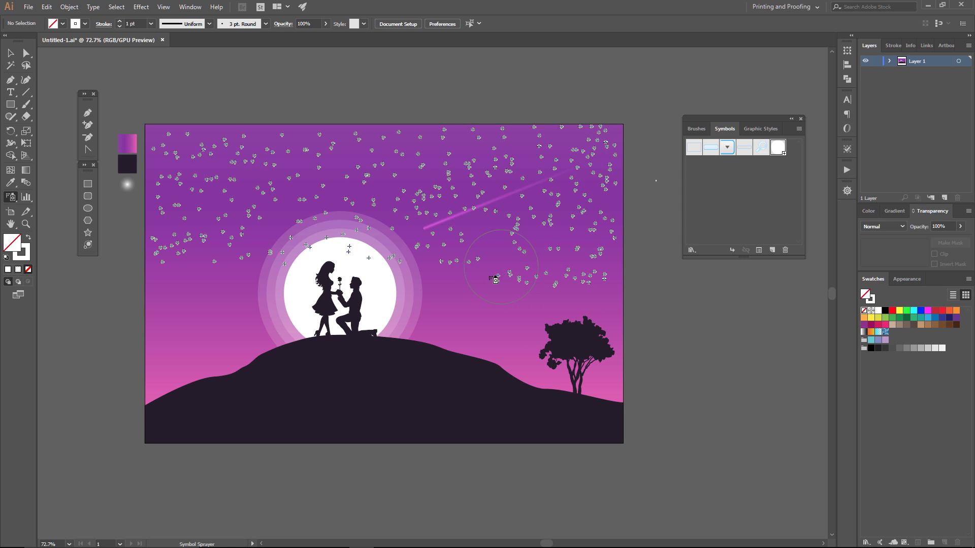
{"action": "mouse_move", "coordinate": [495, 279]}
{"action": "left_mouse_down"}
{"action": "mouse_move", "coordinate": [435, 277]}
{"action": "mouse_move", "coordinate": [355, 252]}
{"action": "mouse_move", "coordinate": [171, 301]}
{"action": "mouse_move", "coordinate": [498, 307]}
{"action": "mouse_move", "coordinate": [465, 290]}
{"action": "mouse_move", "coordinate": [614, 297]}
{"action": "left_mouse_up"}
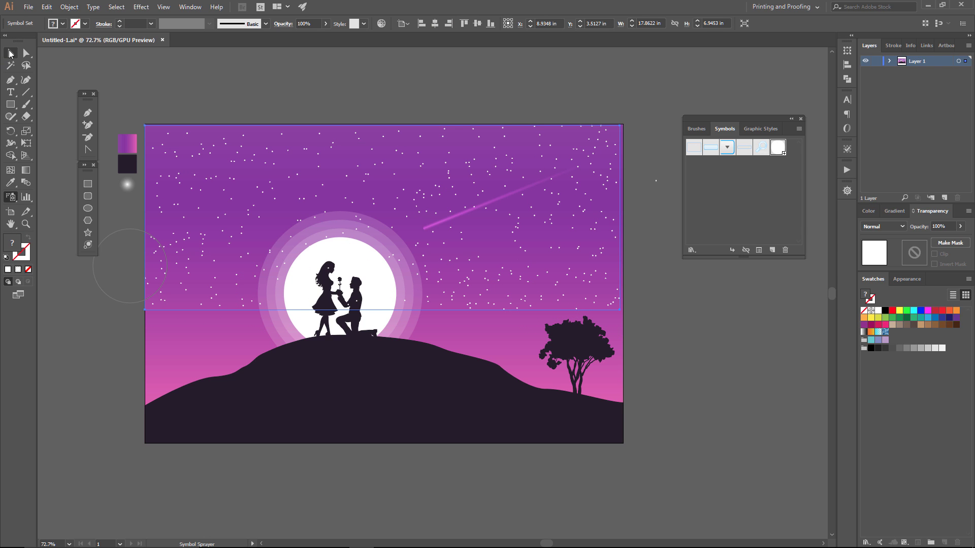
- Send the sparkle set to the back, then bring it forward just above the sky
{"action": "left_click", "coordinate": [8, 54]}
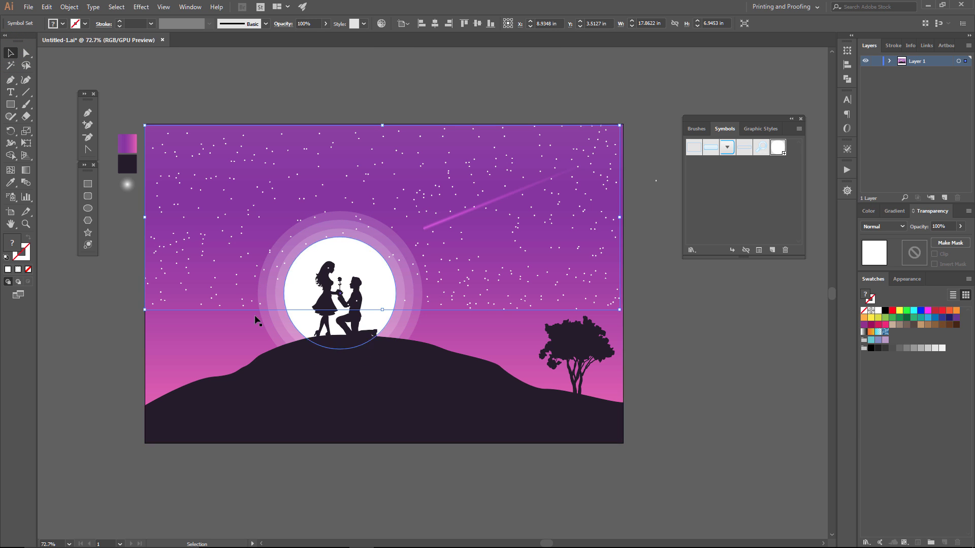
{"action": "right_click", "coordinate": [217, 305]}
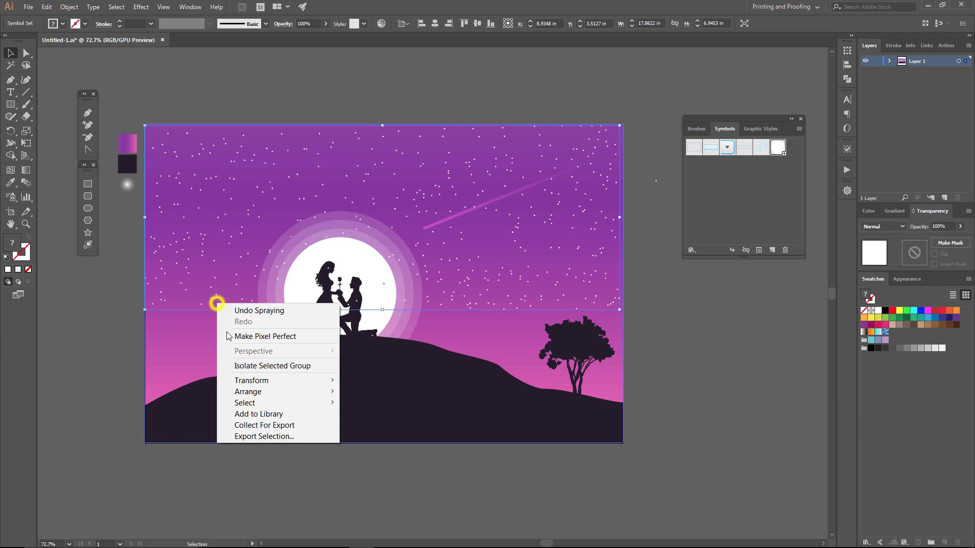
{"action": "left_click", "coordinate": [247, 391]}
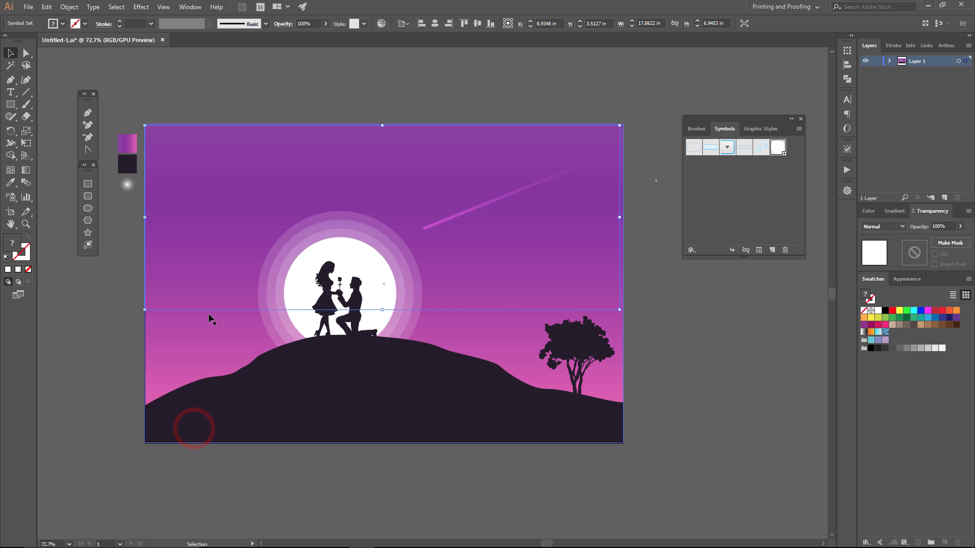
{"action": "right_click", "coordinate": [209, 316]}
{"action": "left_click", "coordinate": [247, 404]}
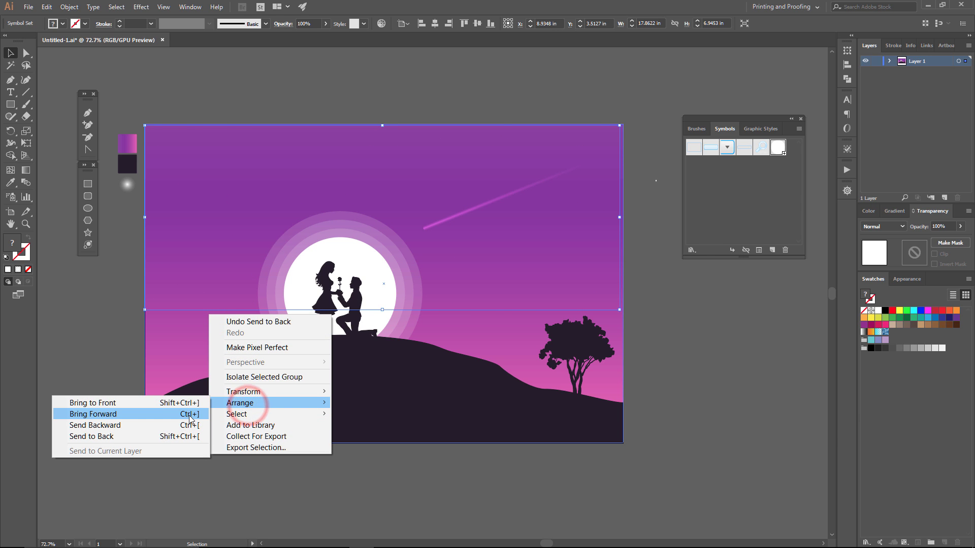
{"action": "left_click", "coordinate": [192, 415]}
{"action": "type", "text": "53"}
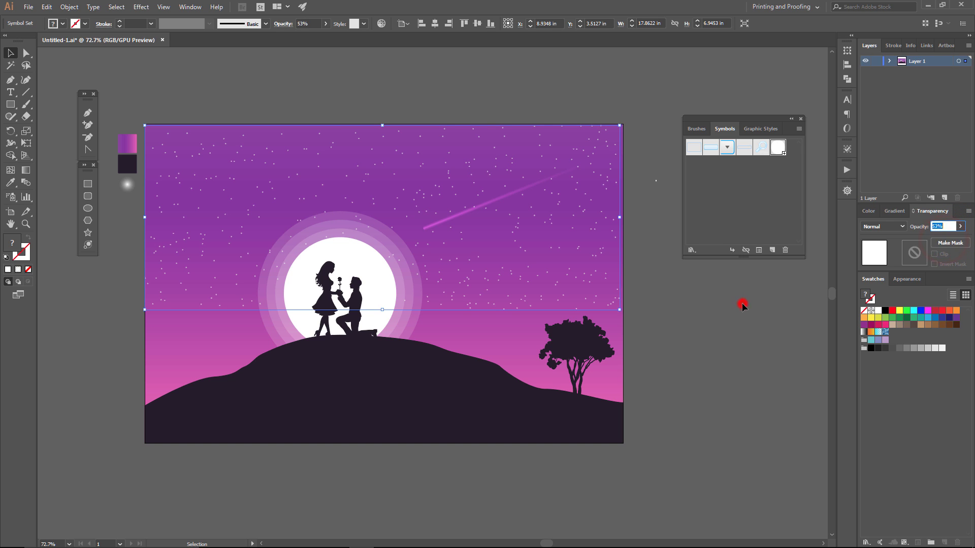
- Duplicate the sky rectangle off to the right and remove its fill
{"action": "left_click", "coordinate": [496, 333]}
{"action": "scroll", "coordinate": [496, 333], "scroll_direction": "down", "scroll_amount": 2}
{"action": "left_click_drag", "start_coordinate": [650, 349], "coordinate": [468, 339]}
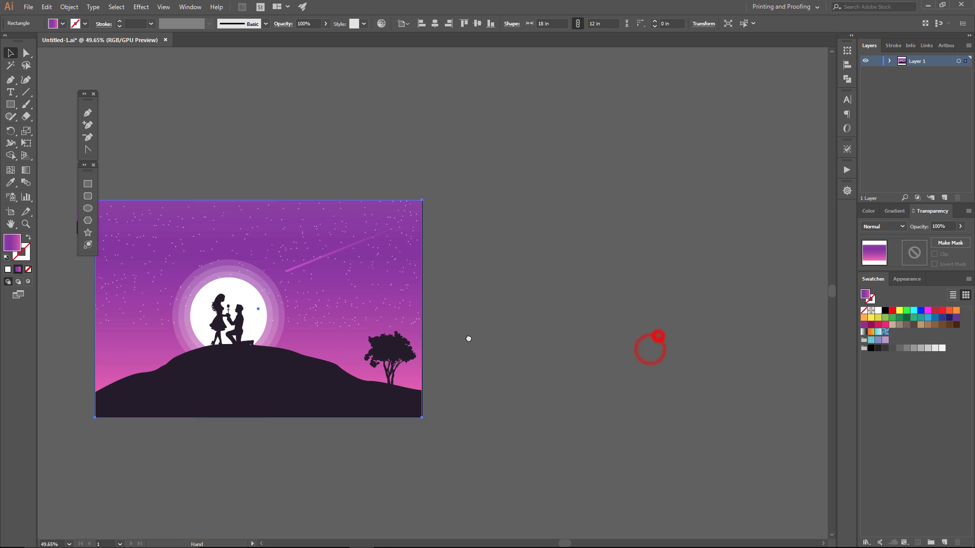
{"action": "left_click_drag", "start_coordinate": [327, 340], "coordinate": [670, 357]}
{"action": "left_click", "coordinate": [29, 269]}
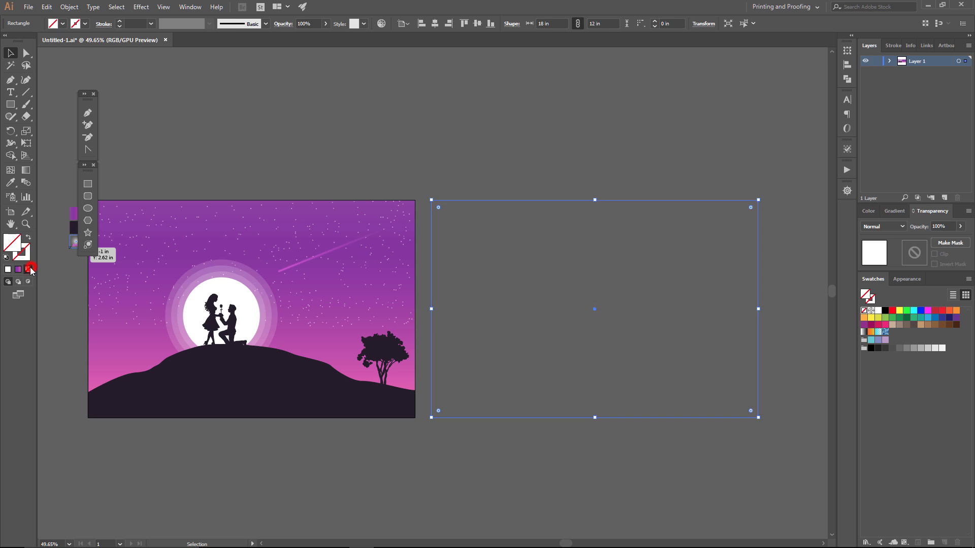
{"action": "left_click", "coordinate": [535, 482]}
{"action": "left_click", "coordinate": [500, 418]}
{"action": "left_click", "coordinate": [471, 449]}
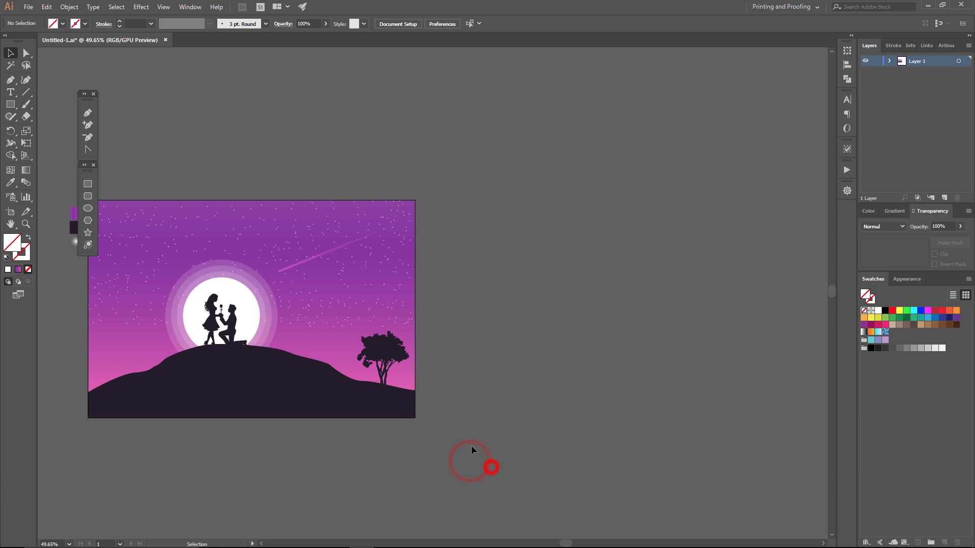
- Draw a white circle and arrange scaled copies into the first cloud
{"action": "left_click", "coordinate": [88, 208]}
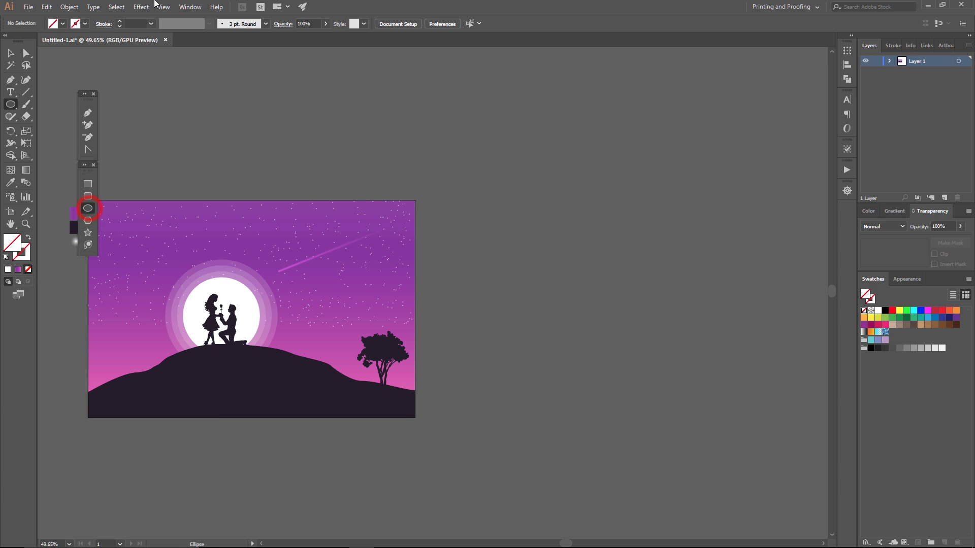
{"action": "left_click", "coordinate": [63, 23]}
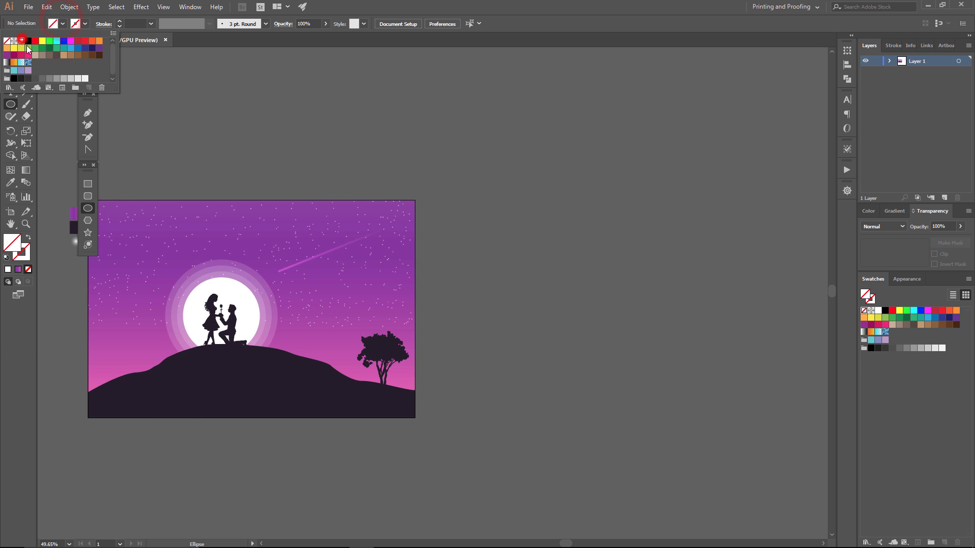
{"action": "left_click", "coordinate": [21, 40]}
{"action": "left_click_drag", "start_coordinate": [620, 361], "coordinate": [644, 370]}
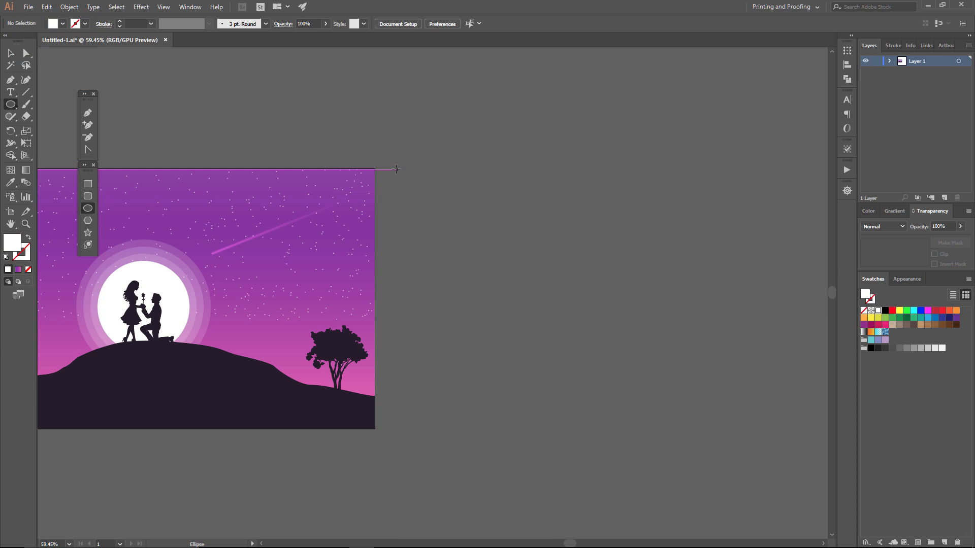
{"action": "mouse_move", "coordinate": [396, 170]}
{"action": "left_mouse_down"}
{"action": "mouse_move", "coordinate": [455, 217]}
{"action": "mouse_move", "coordinate": [467, 240]}
{"action": "left_mouse_up"}
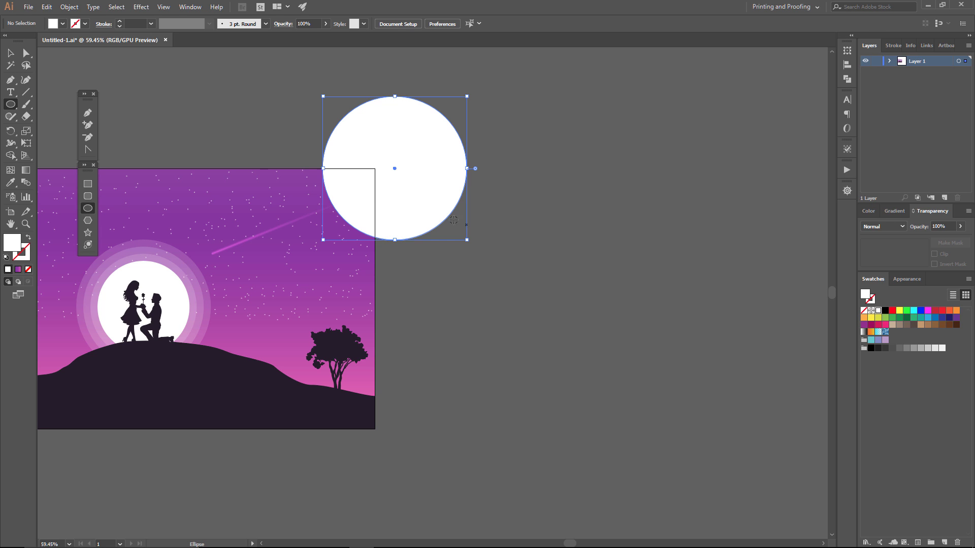
{"action": "key", "text": "v"}
{"action": "mouse_move", "coordinate": [419, 195]}
{"action": "left_mouse_down"}
{"action": "mouse_move", "coordinate": [441, 210]}
{"action": "mouse_move", "coordinate": [541, 223]}
{"action": "left_mouse_up"}
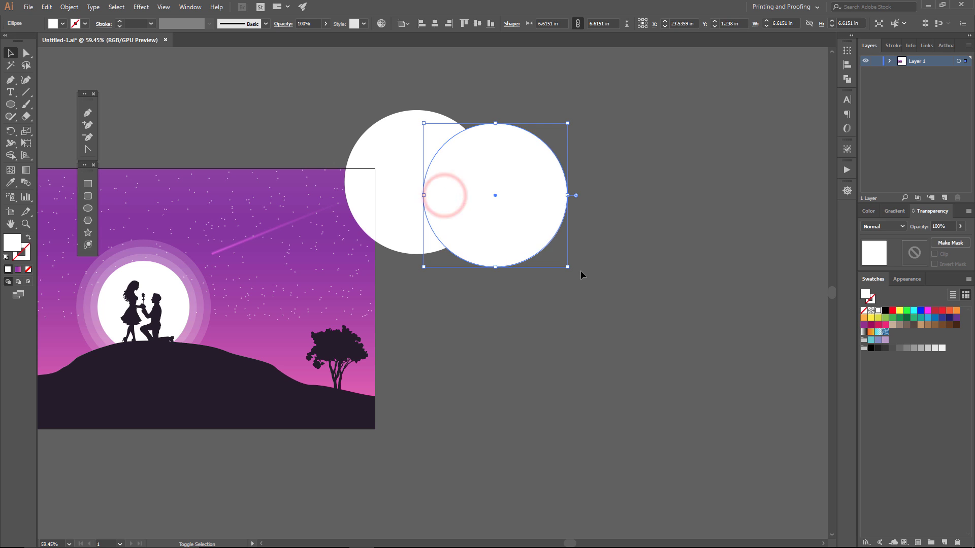
{"action": "left_click_drag", "start_coordinate": [568, 267], "coordinate": [540, 252]}
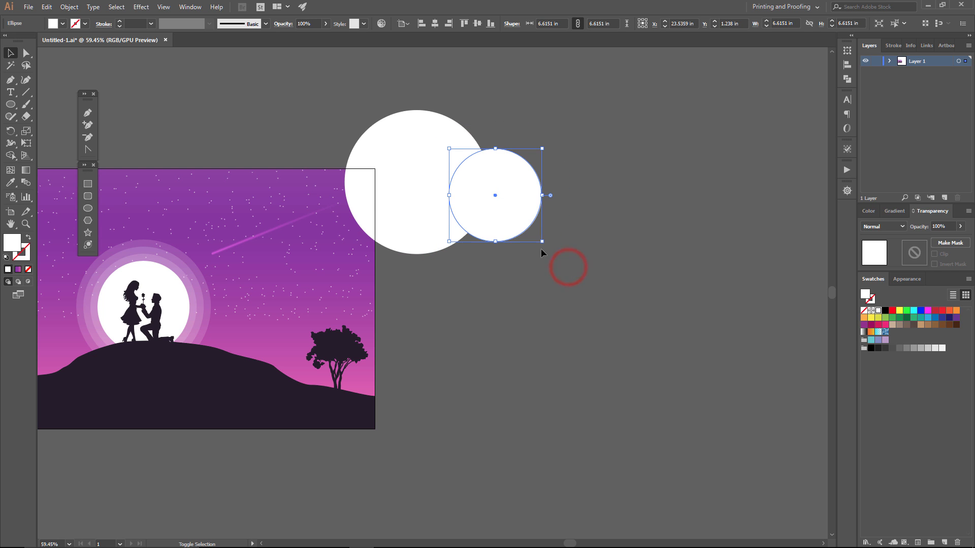
{"action": "mouse_move", "coordinate": [511, 216]}
{"action": "left_mouse_down"}
{"action": "mouse_move", "coordinate": [467, 260]}
{"action": "mouse_move", "coordinate": [505, 292]}
{"action": "left_mouse_up"}
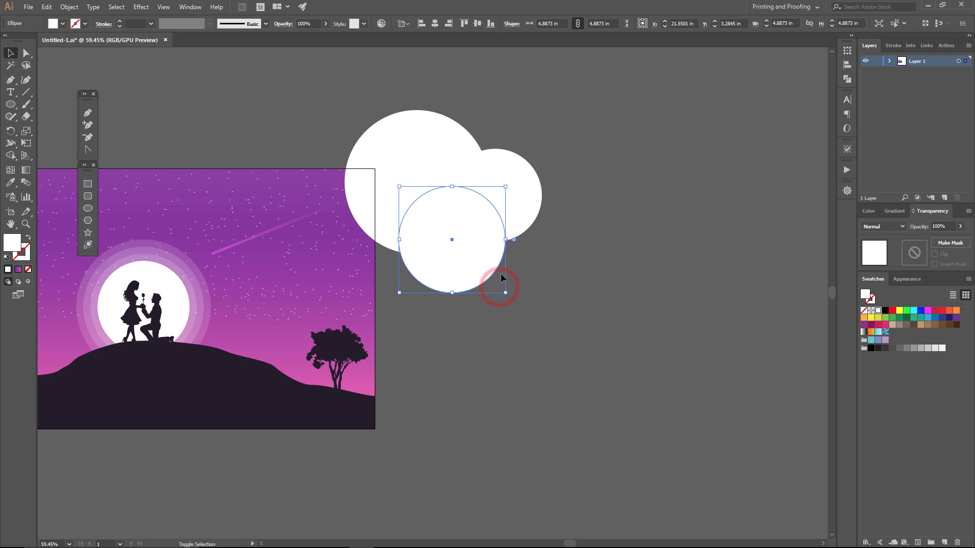
{"action": "left_click_drag", "start_coordinate": [477, 257], "coordinate": [477, 260]}
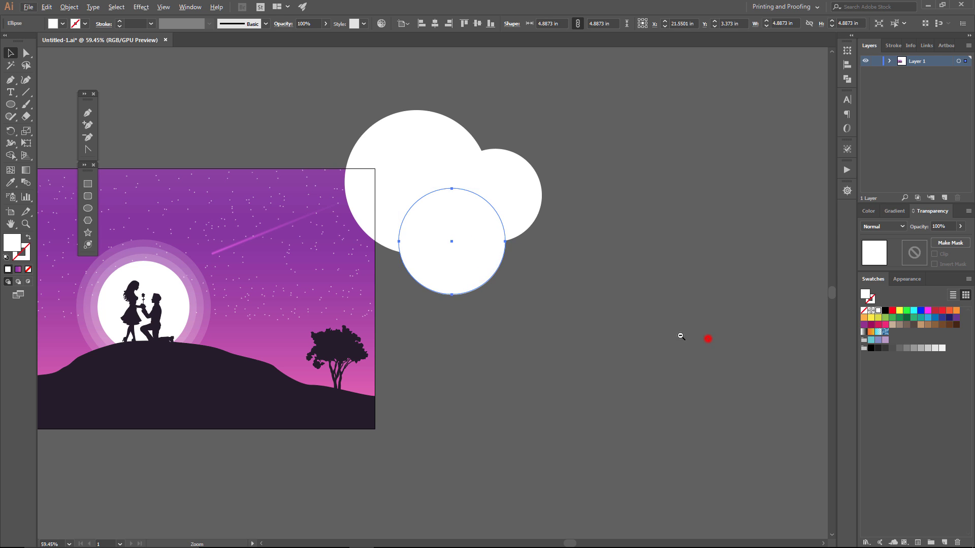
- Copy and resize circles to assemble a second cloud beside the first
{"action": "left_click", "coordinate": [638, 331], "text": "ctrl+alt"}
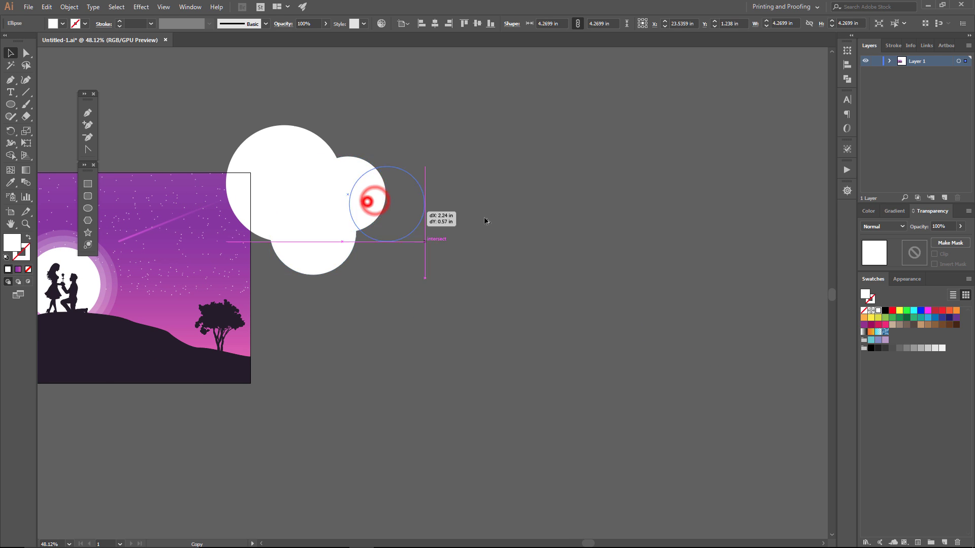
{"action": "mouse_move", "coordinate": [375, 203]}
{"action": "left_mouse_down"}
{"action": "mouse_move", "coordinate": [507, 193]}
{"action": "mouse_move", "coordinate": [561, 170]}
{"action": "mouse_move", "coordinate": [599, 212]}
{"action": "left_mouse_up"}
{"action": "mouse_move", "coordinate": [495, 211]}
{"action": "left_mouse_down"}
{"action": "mouse_move", "coordinate": [591, 240]}
{"action": "mouse_move", "coordinate": [609, 256]}
{"action": "left_mouse_up"}
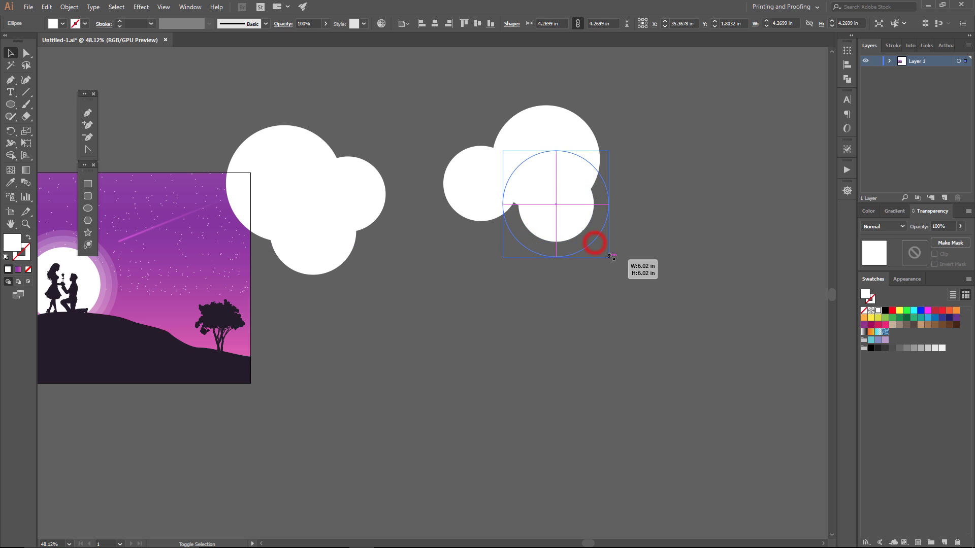
{"action": "left_click", "coordinate": [488, 207]}
{"action": "mouse_move", "coordinate": [472, 203]}
{"action": "left_mouse_down"}
{"action": "mouse_move", "coordinate": [633, 210]}
{"action": "mouse_move", "coordinate": [624, 202]}
{"action": "mouse_move", "coordinate": [691, 239]}
{"action": "left_mouse_up"}
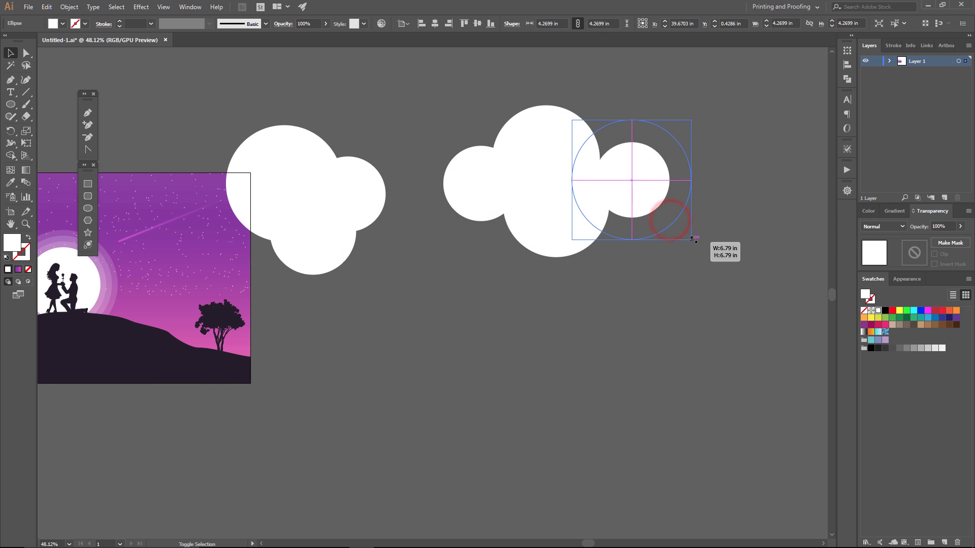
{"action": "left_click", "coordinate": [621, 308]}
{"action": "left_click_drag", "start_coordinate": [565, 235], "coordinate": [659, 323]}
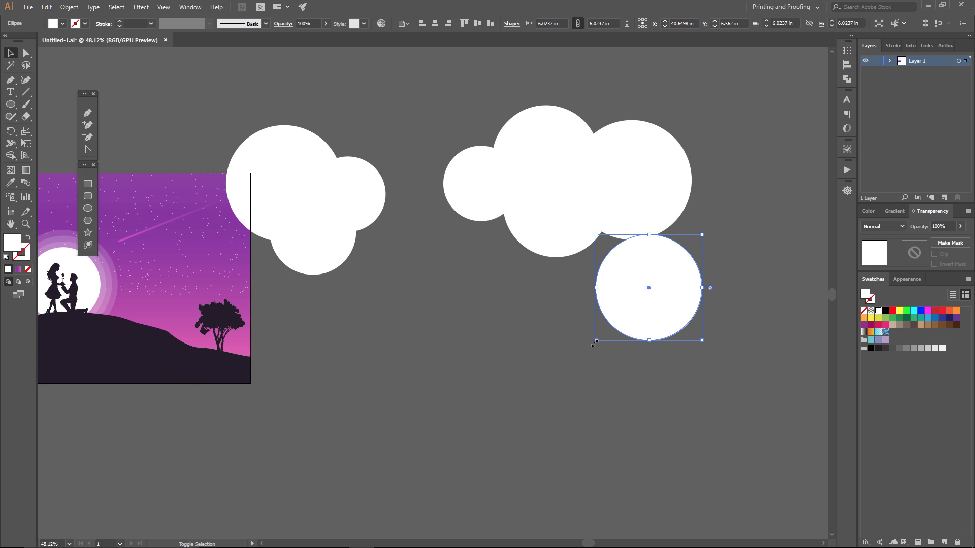
{"action": "left_click_drag", "start_coordinate": [596, 341], "coordinate": [612, 329]}
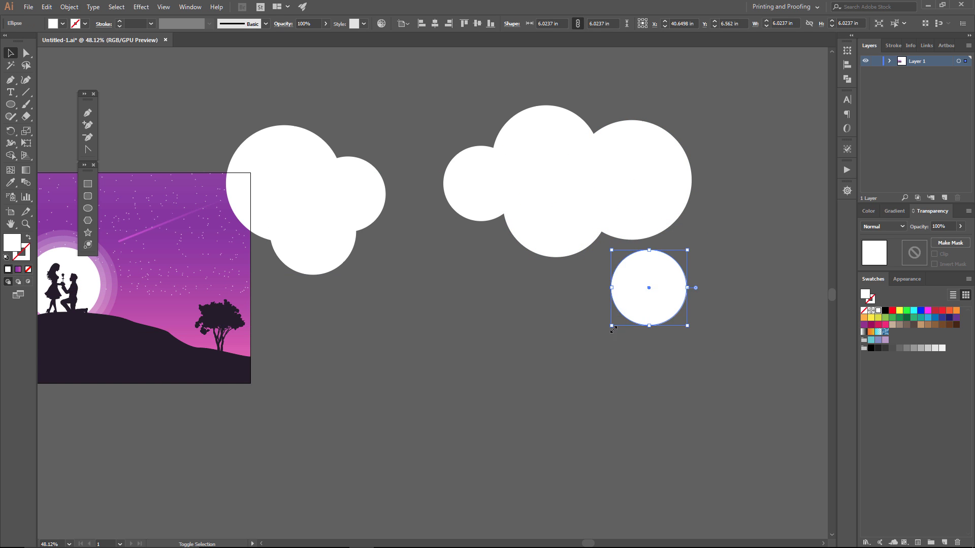
{"action": "left_click_drag", "start_coordinate": [602, 327], "coordinate": [592, 366]}
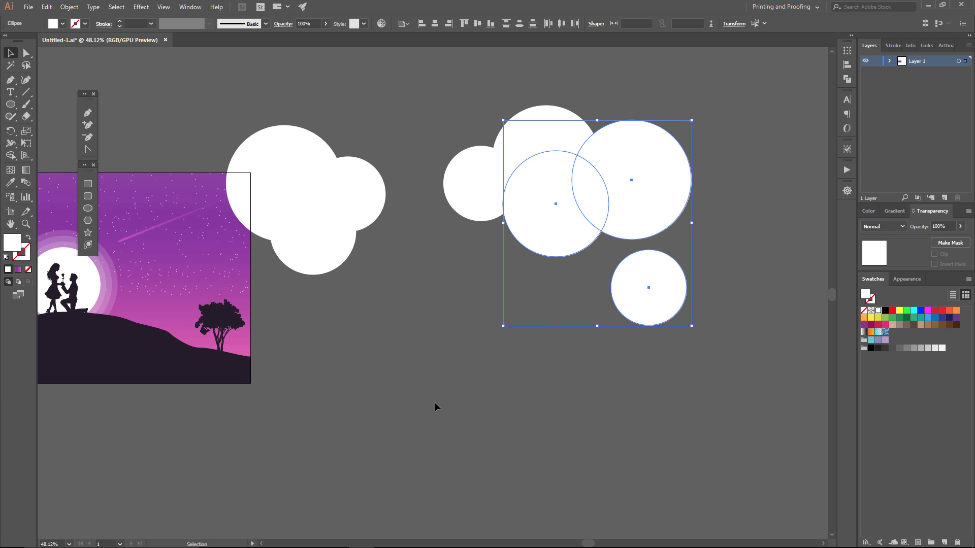
- Reposition the big and small cloud circles and add a smaller circle copy
{"action": "left_click", "coordinate": [439, 383], "text": "shift"}
{"action": "left_click", "coordinate": [470, 441]}
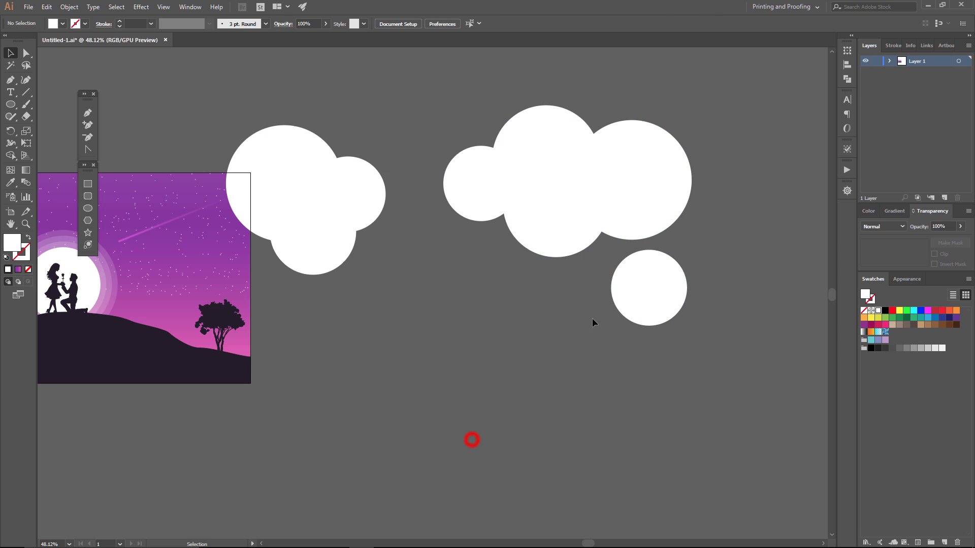
{"action": "left_click_drag", "start_coordinate": [637, 201], "coordinate": [583, 264]}
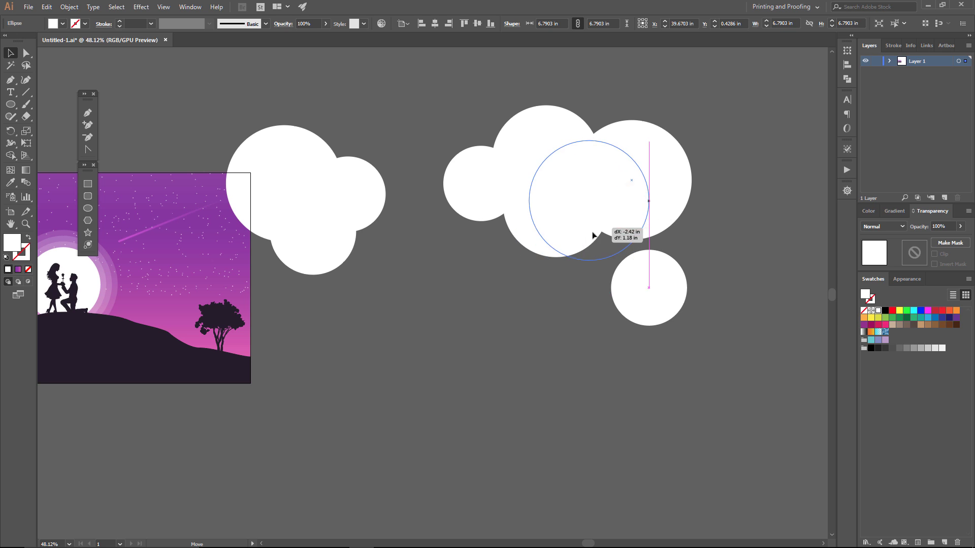
{"action": "left_click_drag", "start_coordinate": [583, 262], "coordinate": [604, 265]}
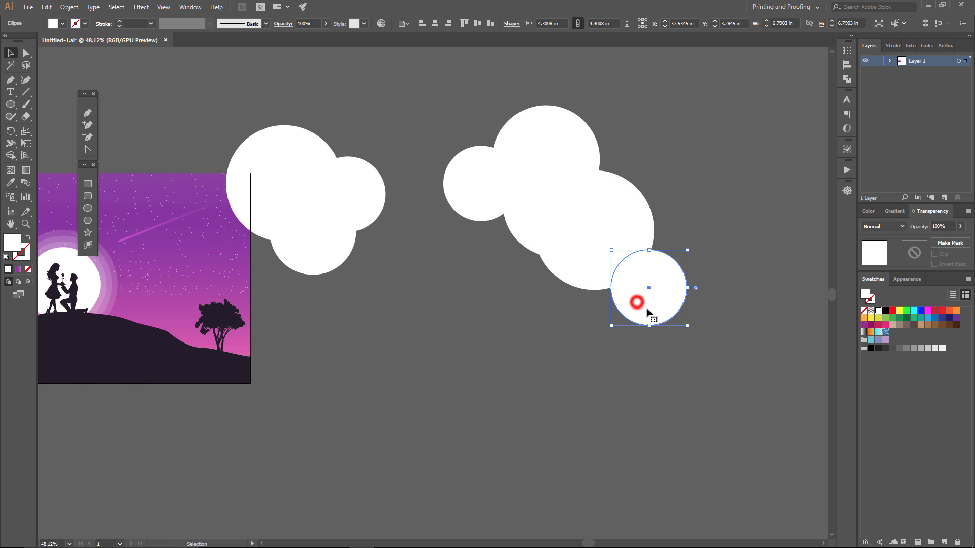
{"action": "left_click_drag", "start_coordinate": [636, 300], "coordinate": [412, 269]}
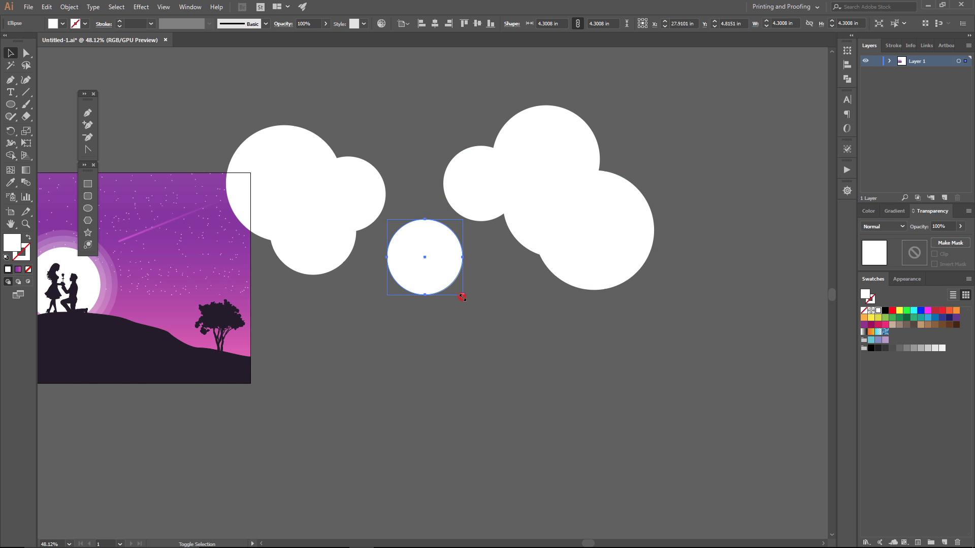
{"action": "mouse_move", "coordinate": [462, 297]}
{"action": "left_mouse_down"}
{"action": "mouse_move", "coordinate": [449, 282]}
{"action": "mouse_move", "coordinate": [488, 292]}
{"action": "mouse_move", "coordinate": [492, 304]}
{"action": "mouse_move", "coordinate": [489, 277]}
{"action": "mouse_move", "coordinate": [460, 322]}
{"action": "left_mouse_up"}
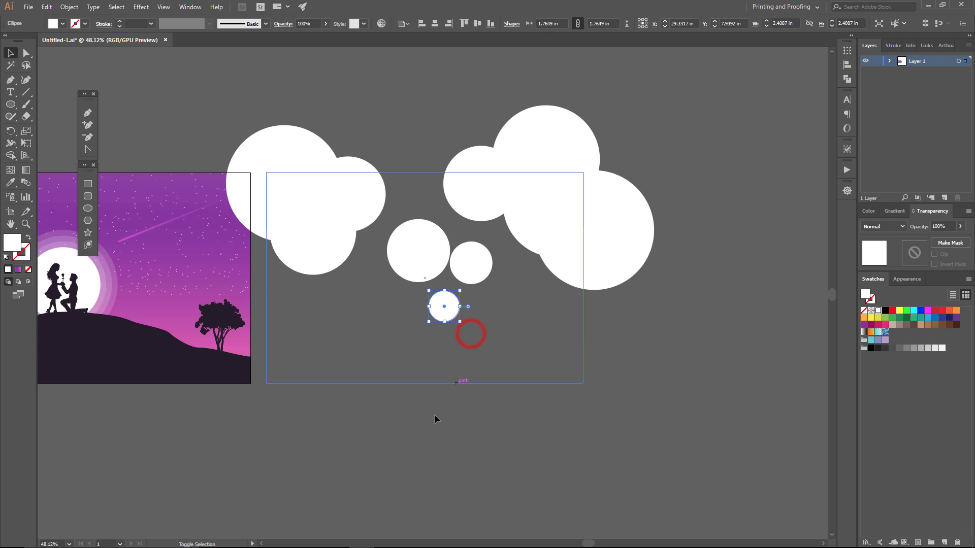
{"action": "left_click", "coordinate": [418, 429]}
- Copy the left three-circle cloud downward and rotate the copy 180°
{"action": "left_click", "coordinate": [270, 177]}
{"action": "left_click", "coordinate": [355, 191], "text": "shift"}
{"action": "left_click", "coordinate": [329, 272], "text": "shift"}
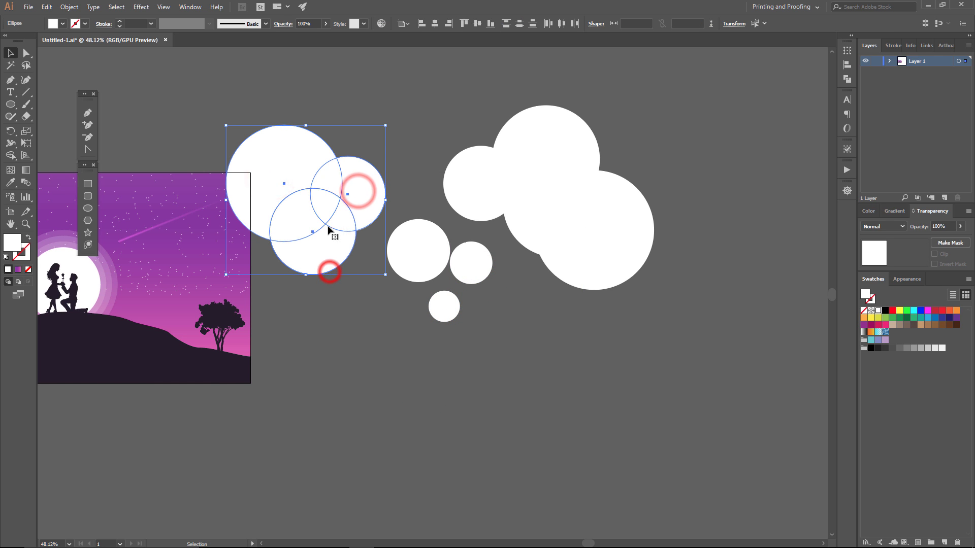
{"action": "left_click_drag", "start_coordinate": [325, 275], "coordinate": [330, 415]}
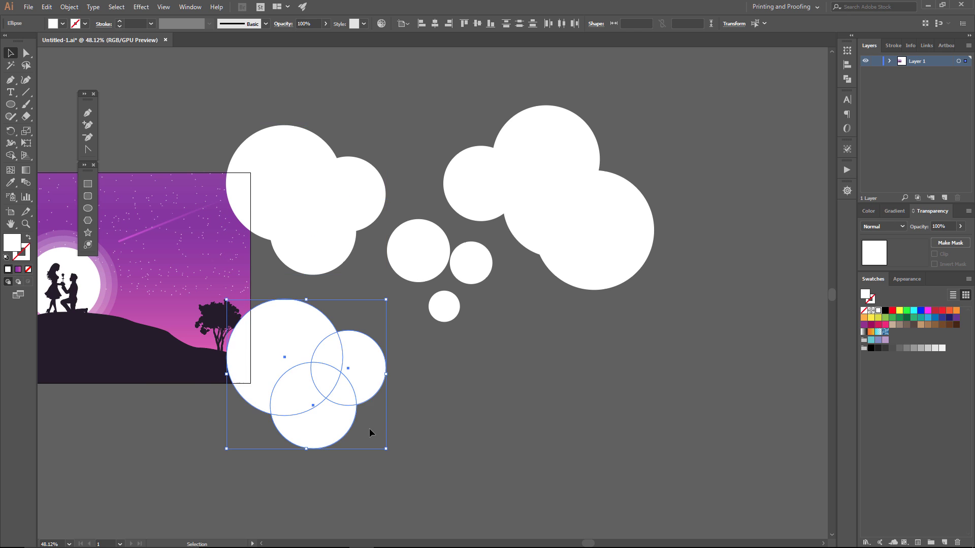
{"action": "left_click_drag", "start_coordinate": [391, 452], "coordinate": [236, 255]}
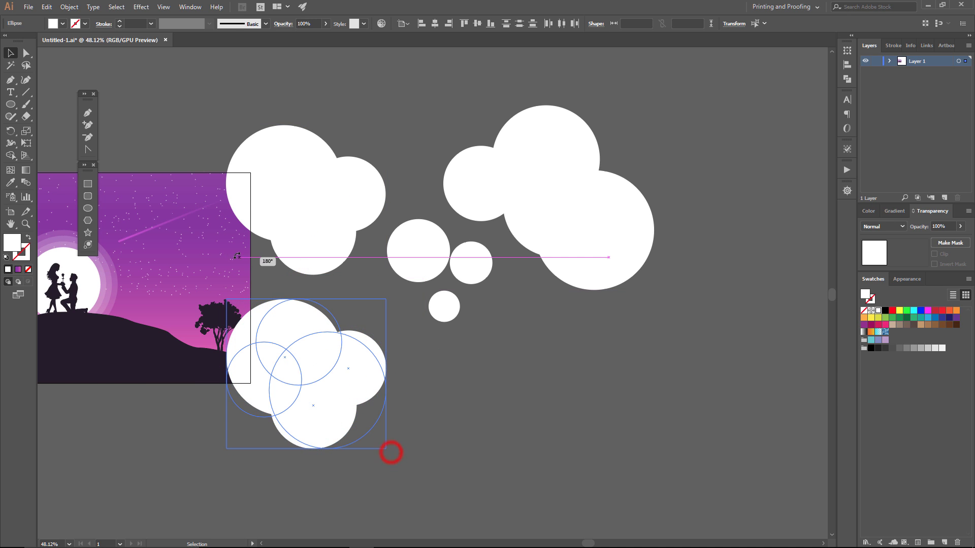
{"action": "left_click_drag", "start_coordinate": [318, 465], "coordinate": [323, 452]}
{"action": "left_click", "coordinate": [322, 452]}
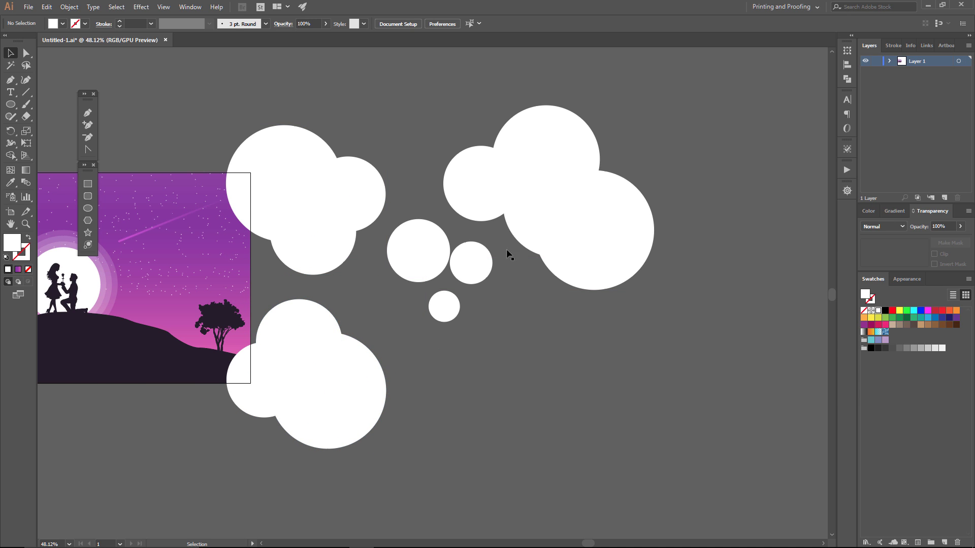
- Copy the right three-circle cloud down and to the right
{"action": "left_click", "coordinate": [541, 226]}
{"action": "left_click", "coordinate": [483, 191], "text": "shift"}
{"action": "left_click", "coordinate": [568, 148], "text": "shift"}
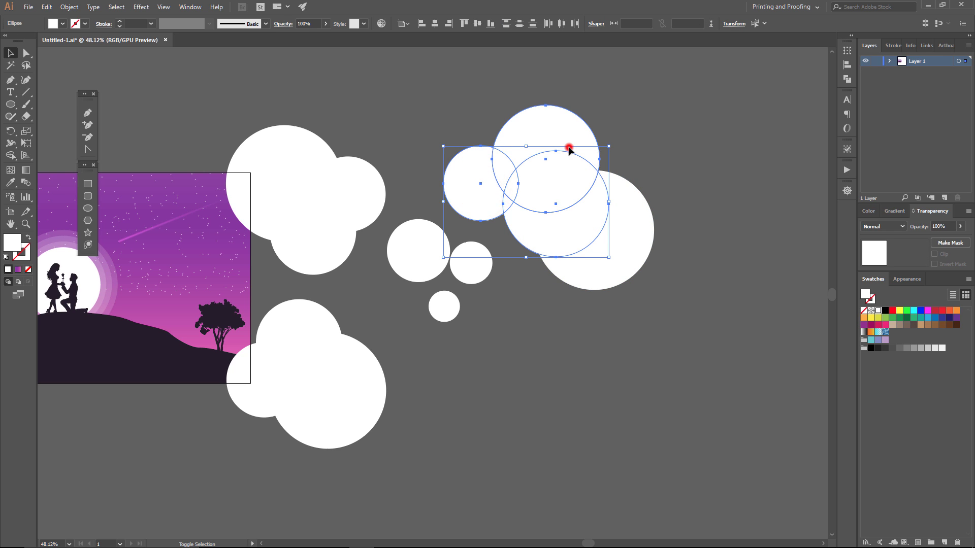
{"action": "left_click_drag", "start_coordinate": [566, 192], "coordinate": [605, 390]}
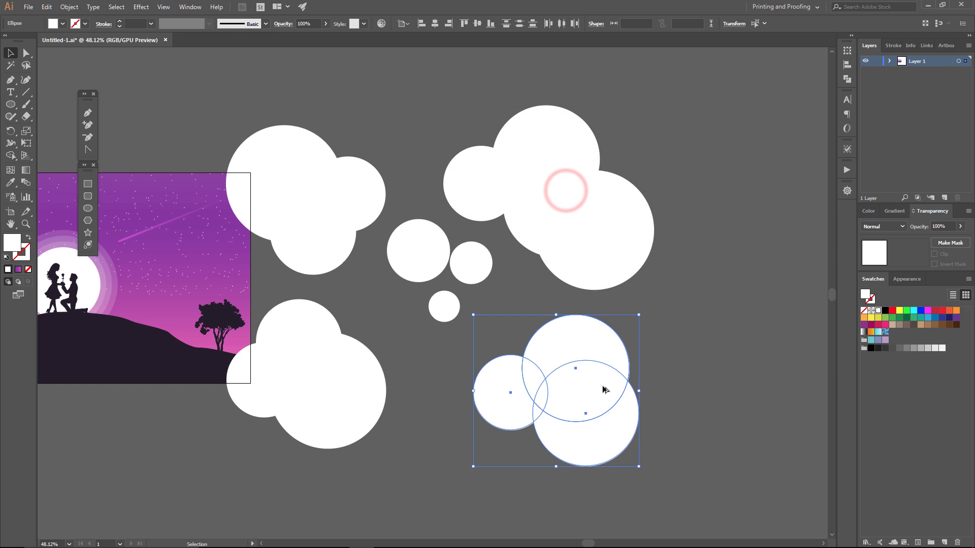
{"action": "left_click", "coordinate": [731, 371]}
- Fill the top-left cloud's circles and a bottom-left circle with orange and orange-red swatches
{"action": "left_click", "coordinate": [457, 478], "text": "ctrl+alt"}
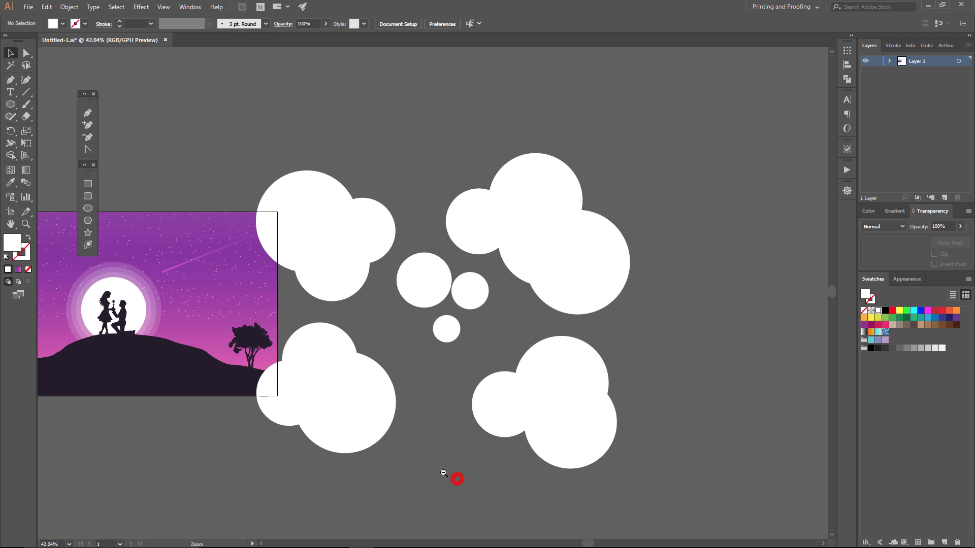
{"action": "left_click", "coordinate": [310, 210]}
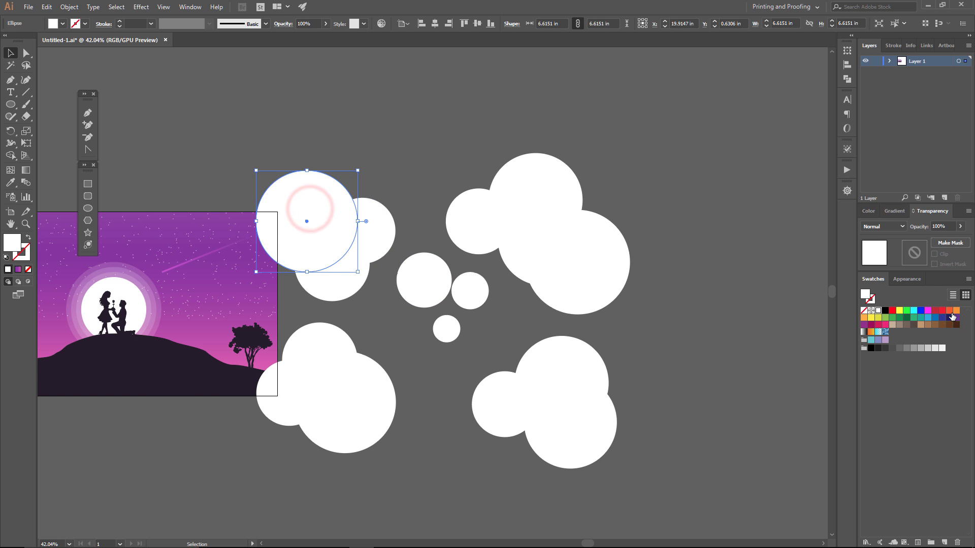
{"action": "left_click", "coordinate": [956, 312]}
{"action": "left_click", "coordinate": [381, 242]}
{"action": "left_click", "coordinate": [948, 310]}
{"action": "left_click", "coordinate": [337, 283]}
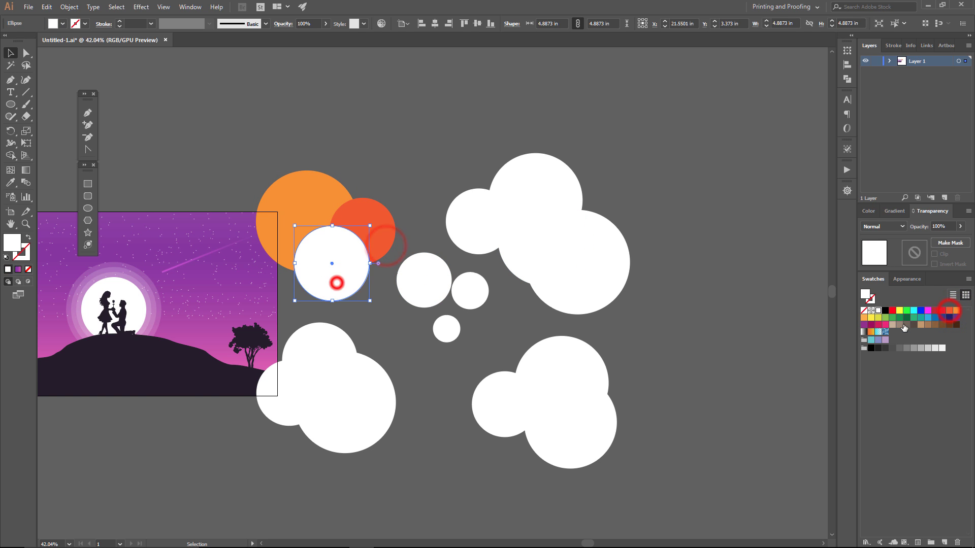
{"action": "left_click", "coordinate": [943, 311]}
{"action": "left_click", "coordinate": [331, 351]}
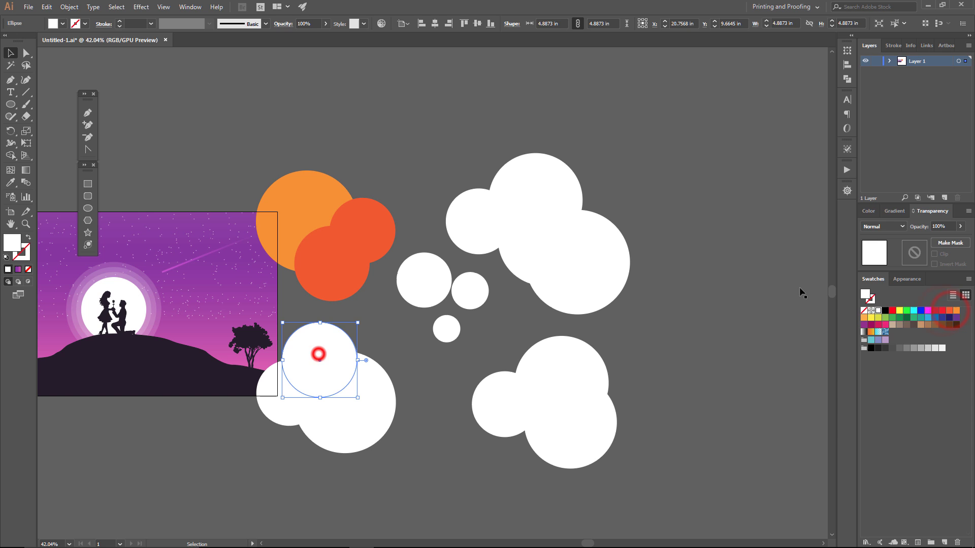
{"action": "left_click", "coordinate": [942, 310]}
{"action": "left_click", "coordinate": [948, 311]}
{"action": "left_click", "coordinate": [339, 421]}
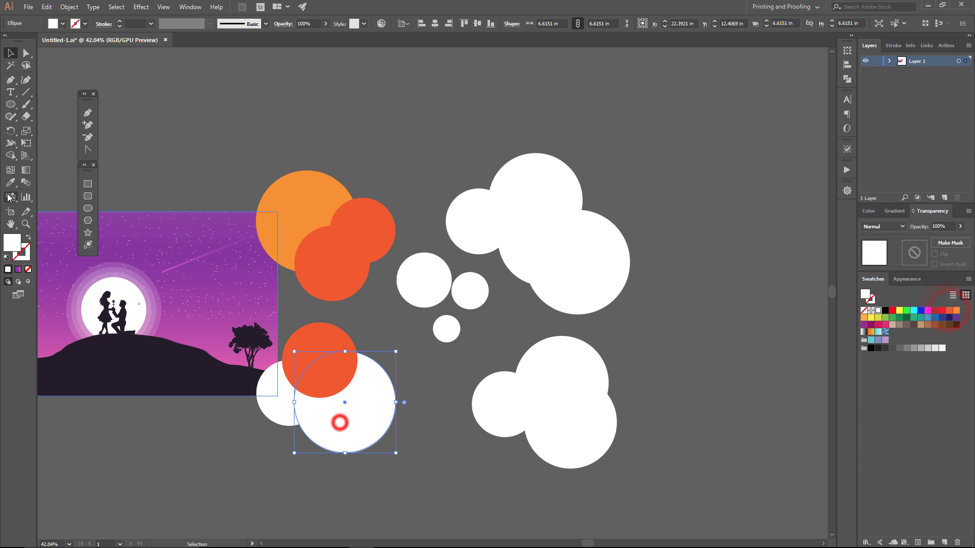
- Eyedropper orange and orange-red fills onto the white circles of the left and middle clouds
{"action": "key", "text": "i"}
{"action": "left_click", "coordinate": [310, 256]}
{"action": "left_click", "coordinate": [285, 421], "text": "ctrl"}
{"action": "left_click", "coordinate": [377, 235]}
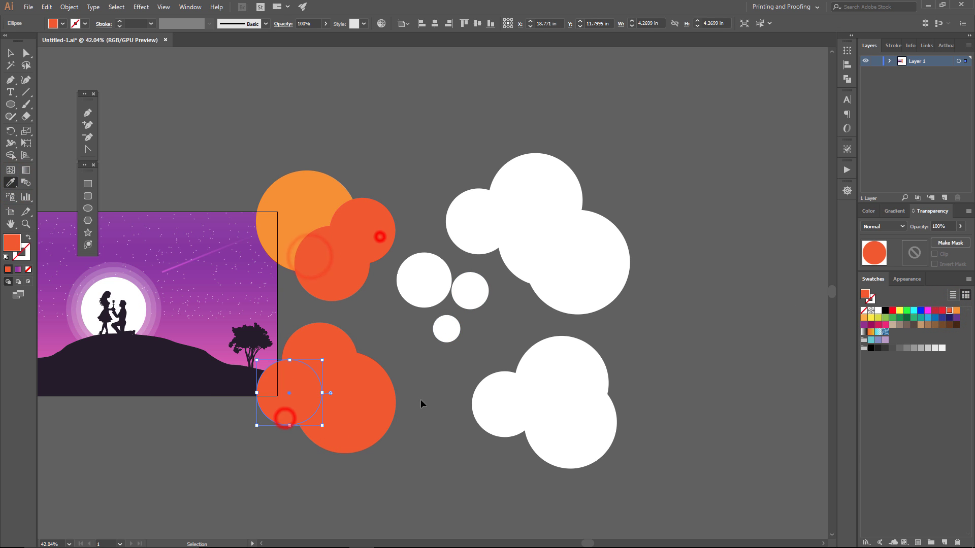
{"action": "left_click", "coordinate": [316, 208]}
{"action": "left_click", "coordinate": [446, 329], "text": "ctrl"}
{"action": "left_click", "coordinate": [366, 270]}
{"action": "left_click", "coordinate": [423, 284], "text": "ctrl"}
{"action": "left_click", "coordinate": [344, 253]}
{"action": "left_click", "coordinate": [471, 289], "text": "ctrl"}
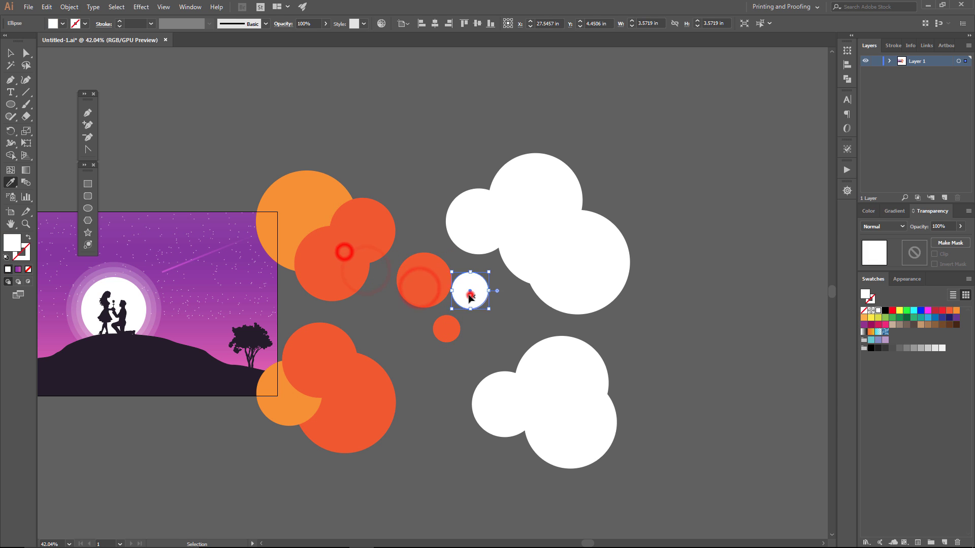
{"action": "left_click", "coordinate": [327, 214]}
{"action": "left_click", "coordinate": [424, 343], "text": "ctrl"}
{"action": "left_click", "coordinate": [512, 259], "text": "ctrl"}
{"action": "left_click", "coordinate": [333, 376]}
- Copy orange and orange-red fills onto the right cloud's white circles with the Eyedropper
{"action": "left_click", "coordinate": [487, 233], "text": "ctrl"}
{"action": "left_click", "coordinate": [468, 294]}
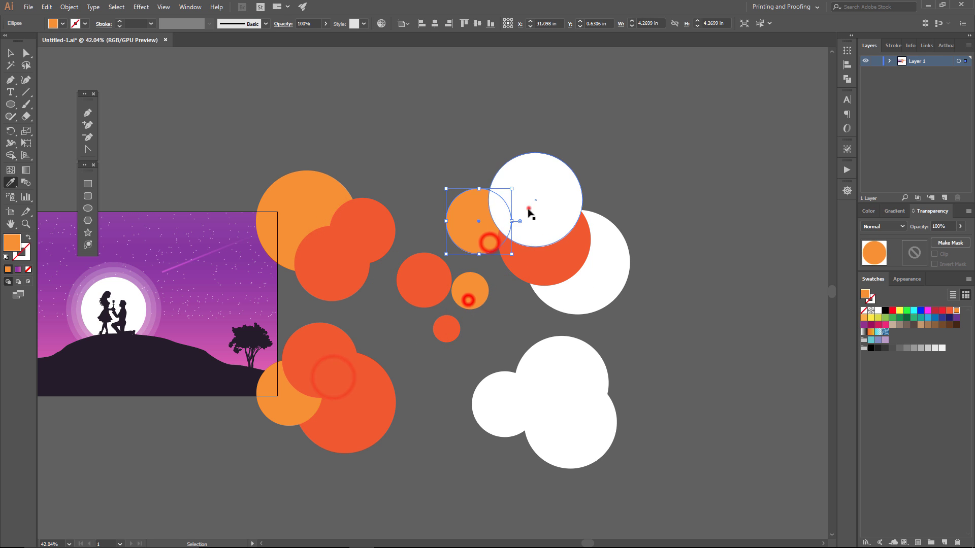
{"action": "left_click", "coordinate": [528, 209], "text": "ctrl"}
{"action": "left_click", "coordinate": [447, 330]}
{"action": "left_click", "coordinate": [477, 287]}
{"action": "left_click", "coordinate": [592, 289], "text": "ctrl"}
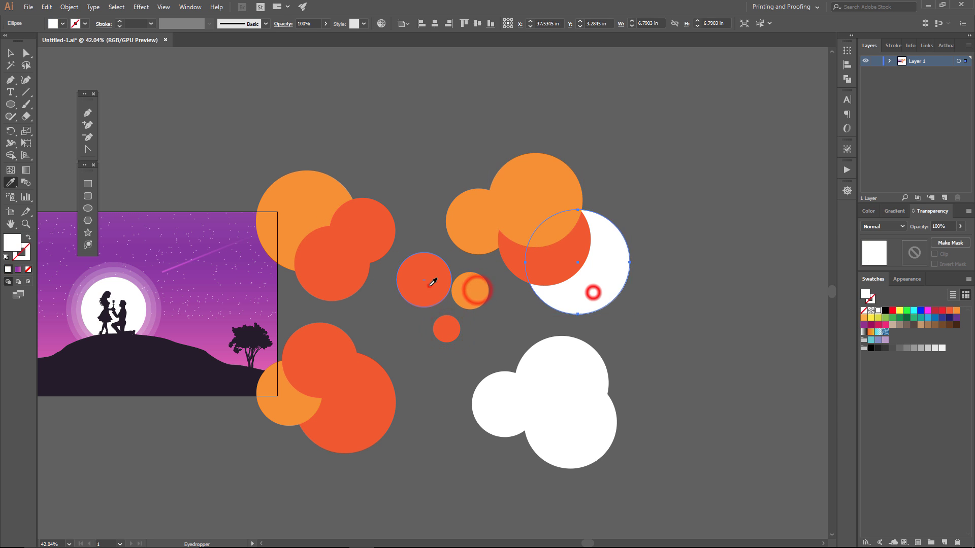
{"action": "left_click", "coordinate": [426, 284]}
{"action": "left_click", "coordinate": [478, 285]}
{"action": "left_click", "coordinate": [507, 316], "text": "ctrl"}
- Recolour the lower-right cloud's three remaining white circles orange-red and orange
{"action": "left_click", "coordinate": [524, 381], "text": "ctrl"}
{"action": "left_click", "coordinate": [446, 329]}
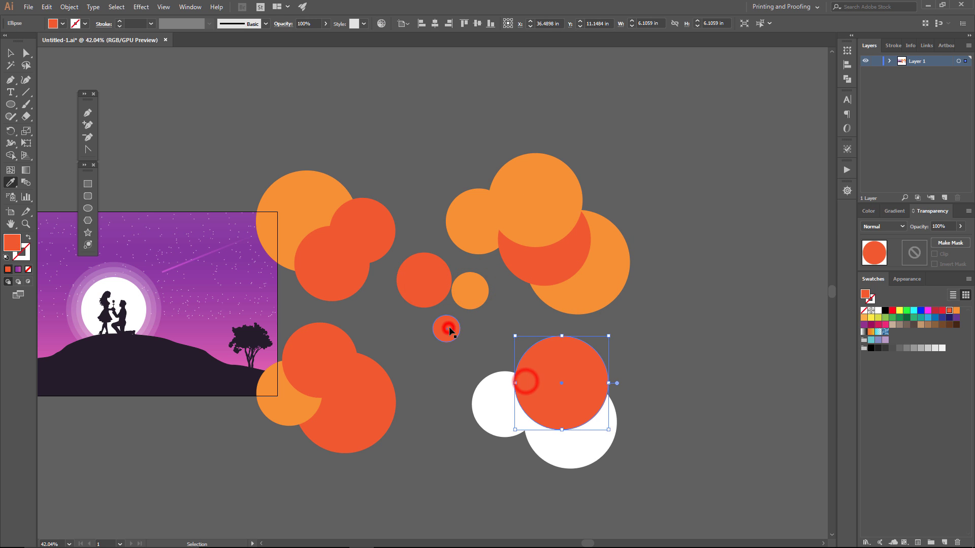
{"action": "left_click", "coordinate": [494, 425], "text": "ctrl"}
{"action": "left_click", "coordinate": [462, 294]}
{"action": "left_click", "coordinate": [554, 452], "text": "ctrl"}
{"action": "left_click", "coordinate": [470, 293]}
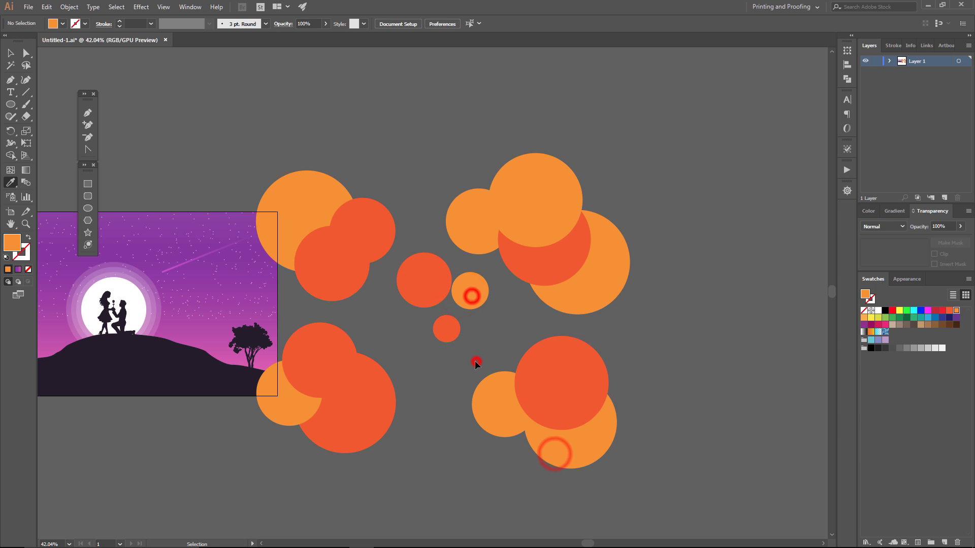
{"action": "left_click", "coordinate": [477, 362], "text": "ctrl"}
{"action": "left_click", "coordinate": [10, 53]}
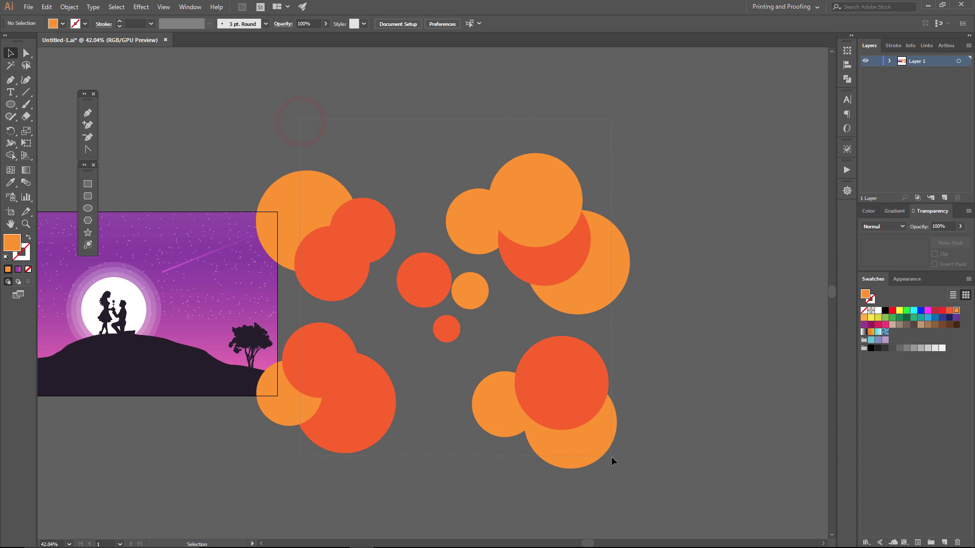
- Apply a Gaussian Blur of about 12.3 pixels to all coloured circles, excluding the rectangle
{"action": "left_click_drag", "start_coordinate": [611, 457], "coordinate": [253, 152]}
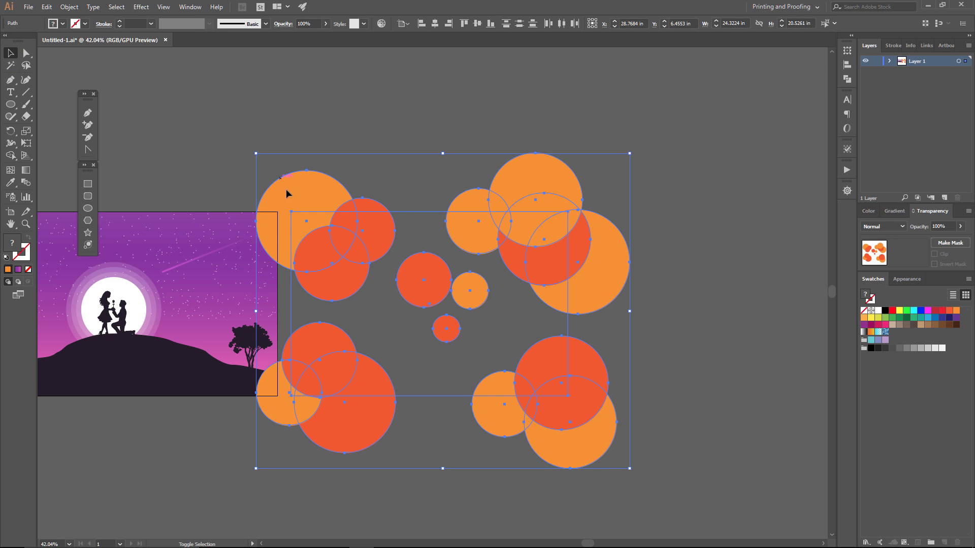
{"action": "left_click", "coordinate": [406, 212], "text": "shift"}
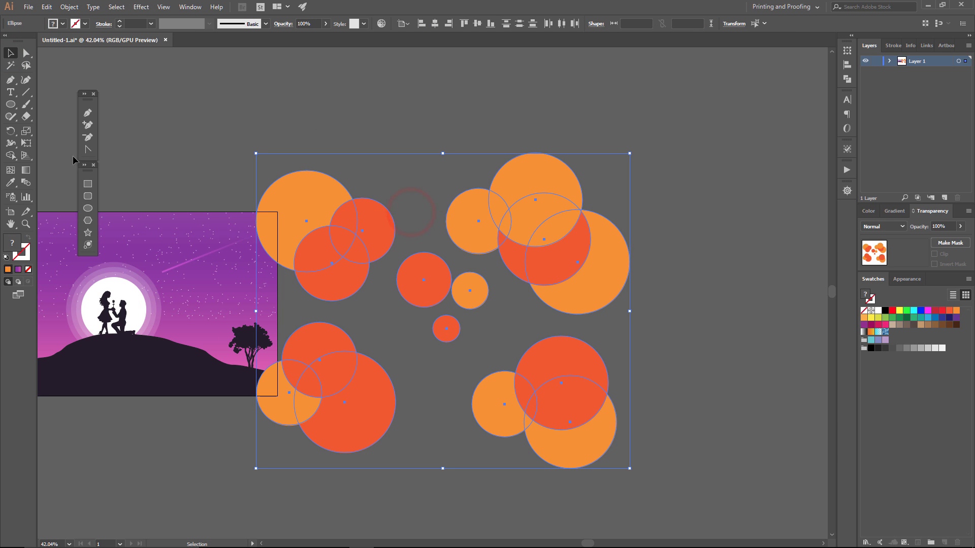
{"action": "left_click", "coordinate": [141, 7]}
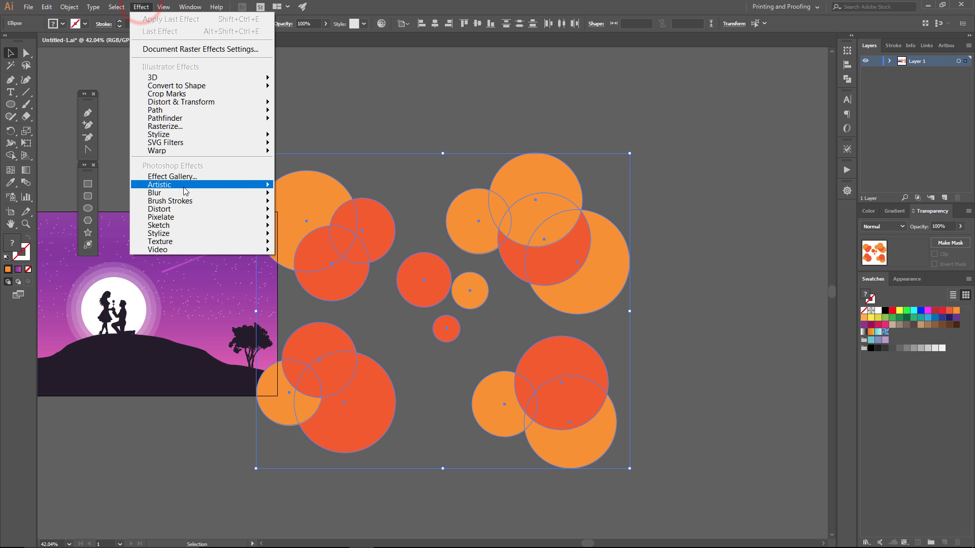
{"action": "left_click", "coordinate": [184, 193]}
{"action": "left_click", "coordinate": [103, 194]}
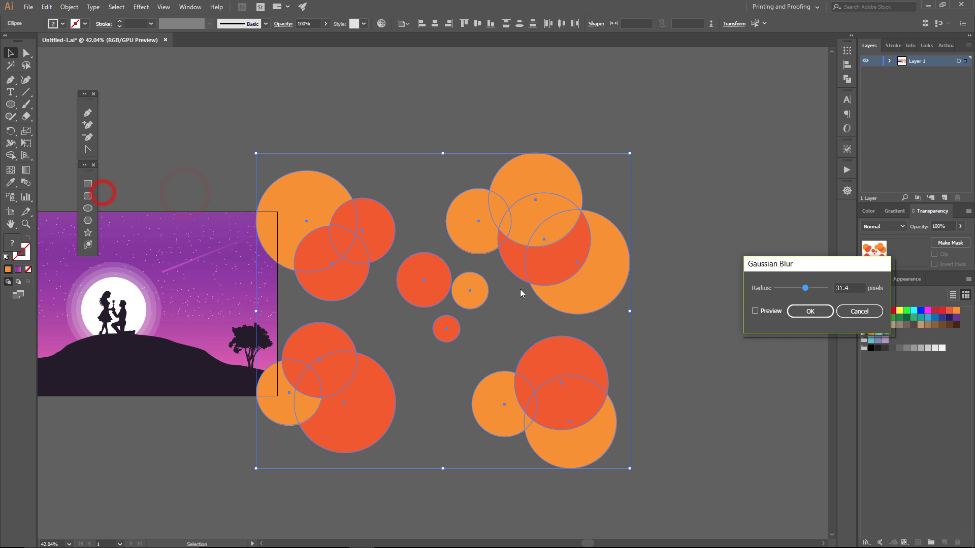
{"action": "left_click", "coordinate": [772, 311]}
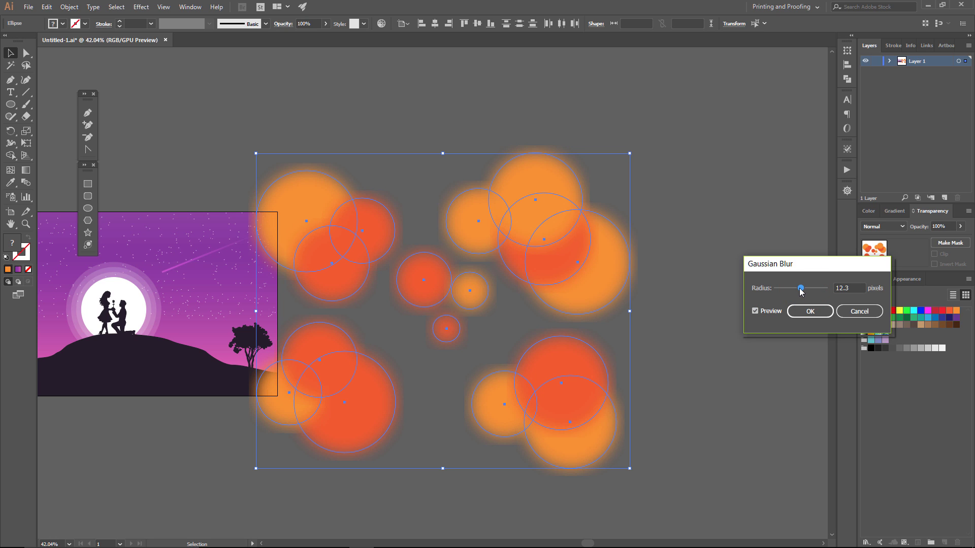
{"action": "left_click", "coordinate": [797, 312]}
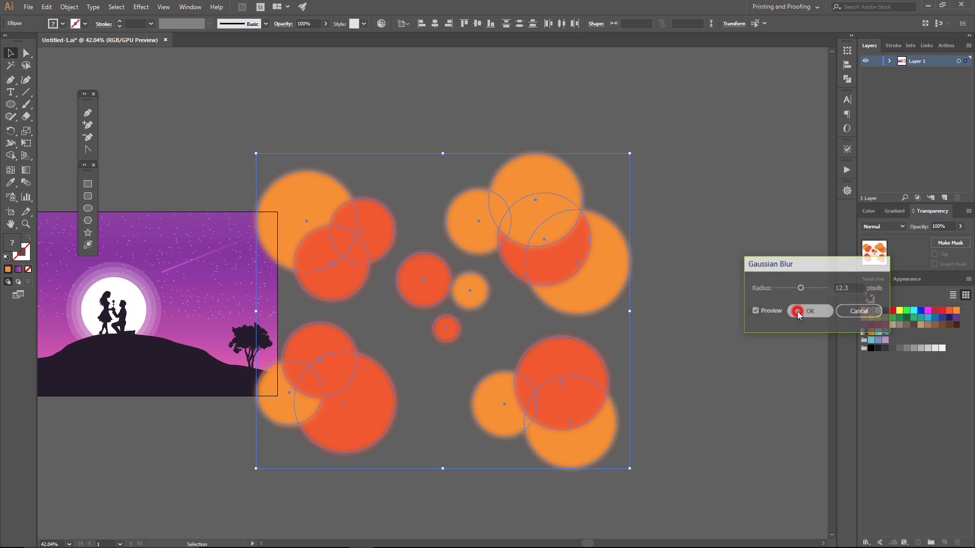
{"action": "left_click", "coordinate": [735, 304]}
{"action": "left_click", "coordinate": [601, 258]}
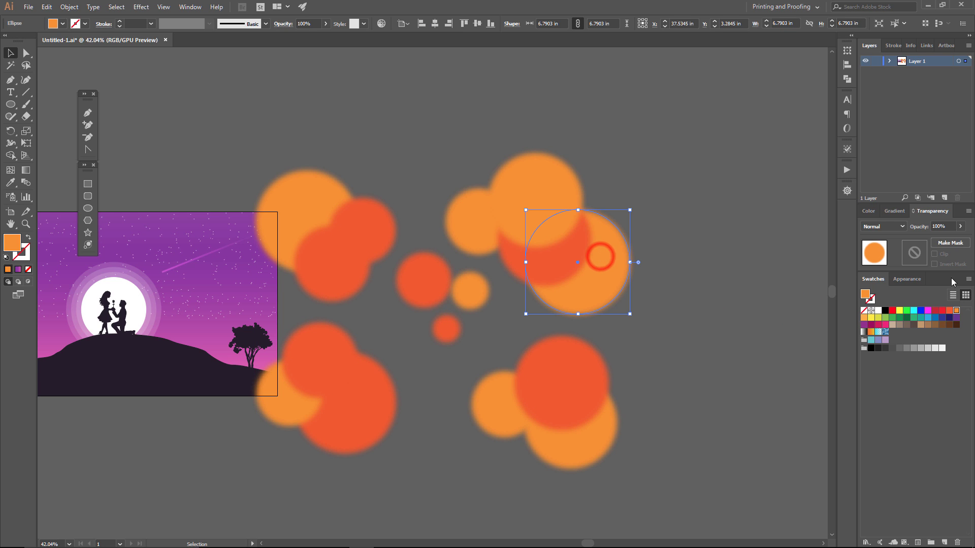
- Lower the bokeh circles' opacity to about 50%
{"action": "left_click_drag", "start_coordinate": [944, 241], "coordinate": [943, 241]}
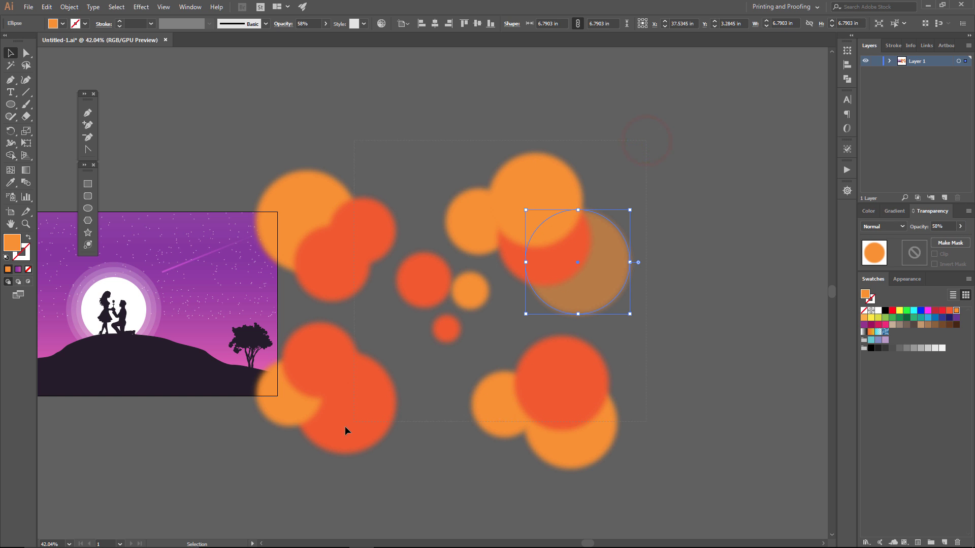
{"action": "key", "text": "ctrl+a"}
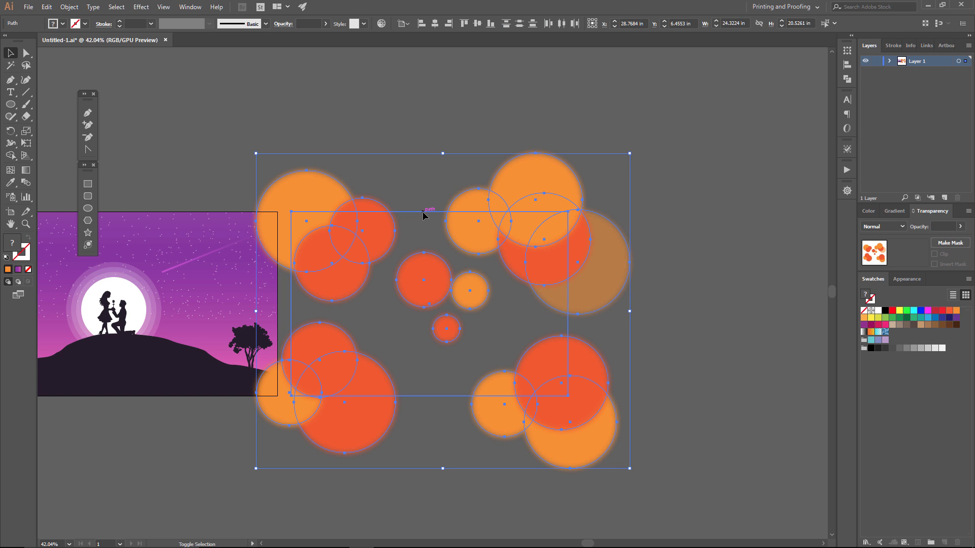
{"action": "left_click", "coordinate": [422, 213], "text": "shift"}
{"action": "left_click", "coordinate": [625, 274], "text": "shift"}
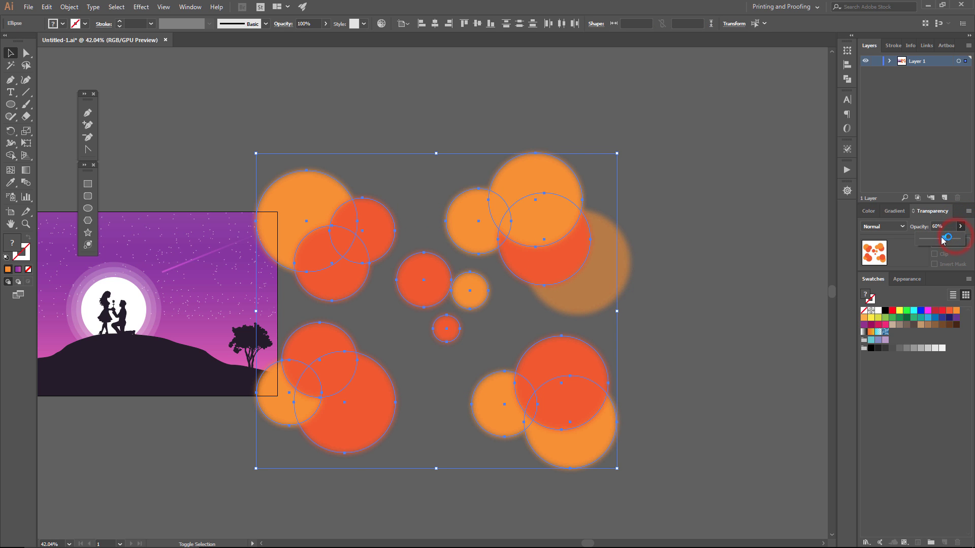
{"action": "left_click_drag", "start_coordinate": [940, 238], "coordinate": [937, 237]}
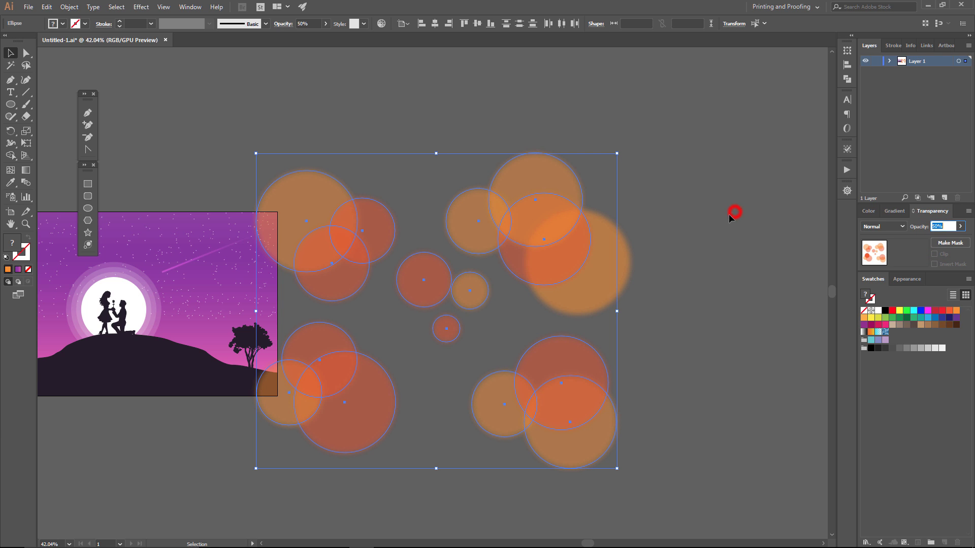
{"action": "left_click", "coordinate": [598, 264], "text": "shift"}
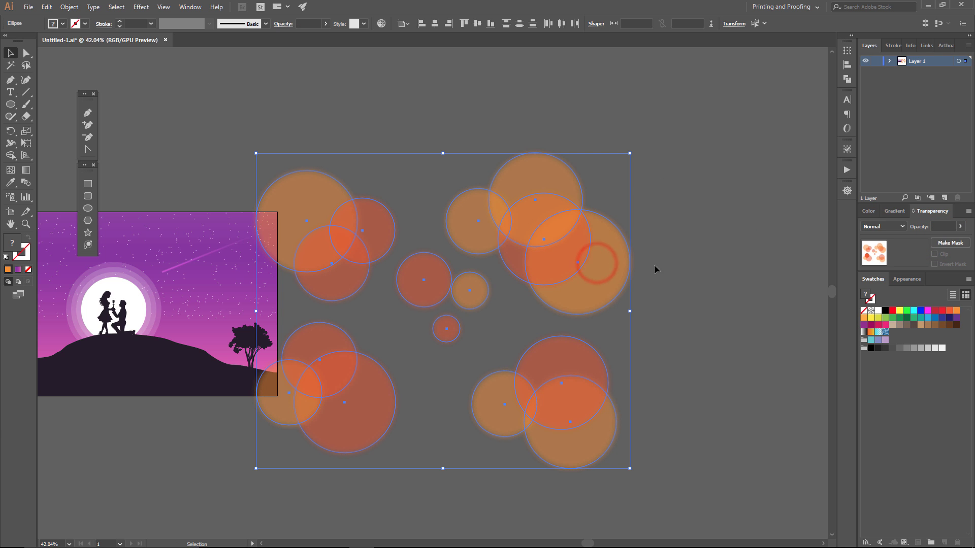
- Group the bokeh circles and set the group's blend mode to Color Dodge
{"action": "right_click", "coordinate": [639, 265]}
{"action": "left_click", "coordinate": [666, 327]}
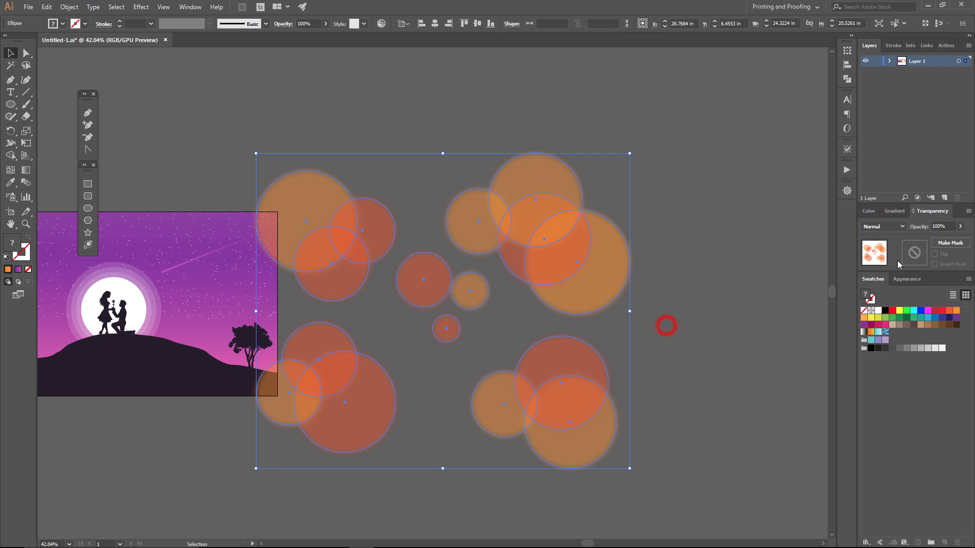
{"action": "left_click", "coordinate": [902, 227]}
{"action": "left_click", "coordinate": [896, 310]}
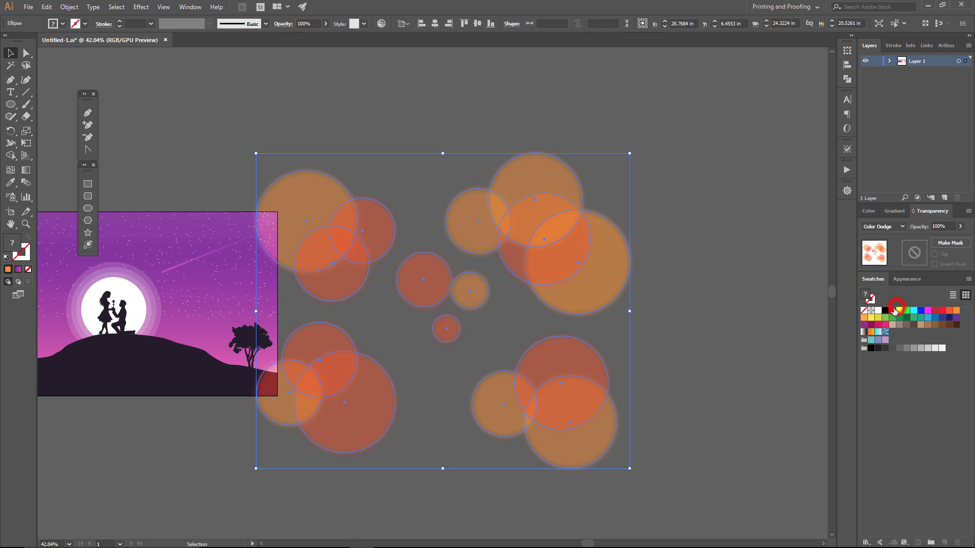
- Try clipping the circles to the rectangle, then undo the clipping mask
{"action": "left_click", "coordinate": [426, 197]}
{"action": "left_click", "coordinate": [421, 212]}
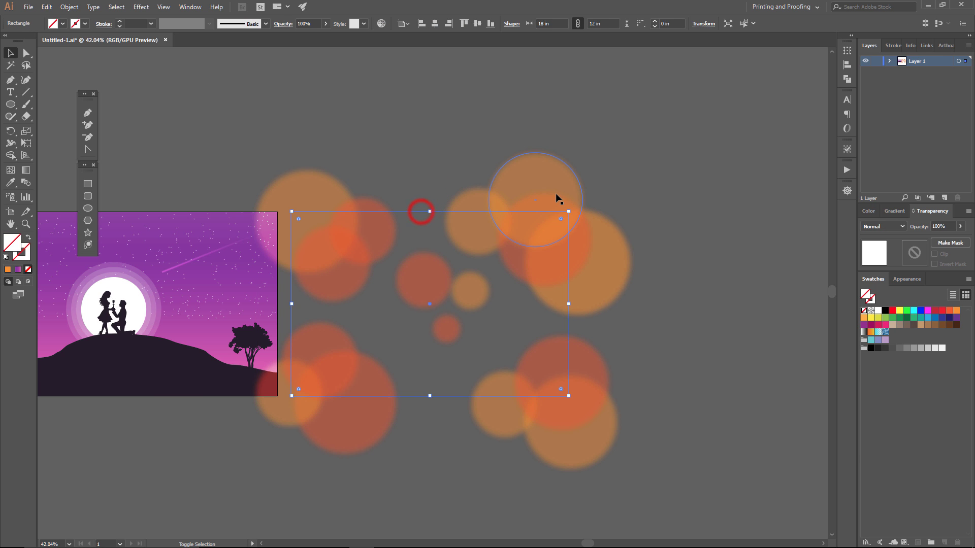
{"action": "left_click", "coordinate": [556, 195], "text": "shift"}
{"action": "right_click", "coordinate": [556, 195]}
{"action": "left_click", "coordinate": [593, 271]}
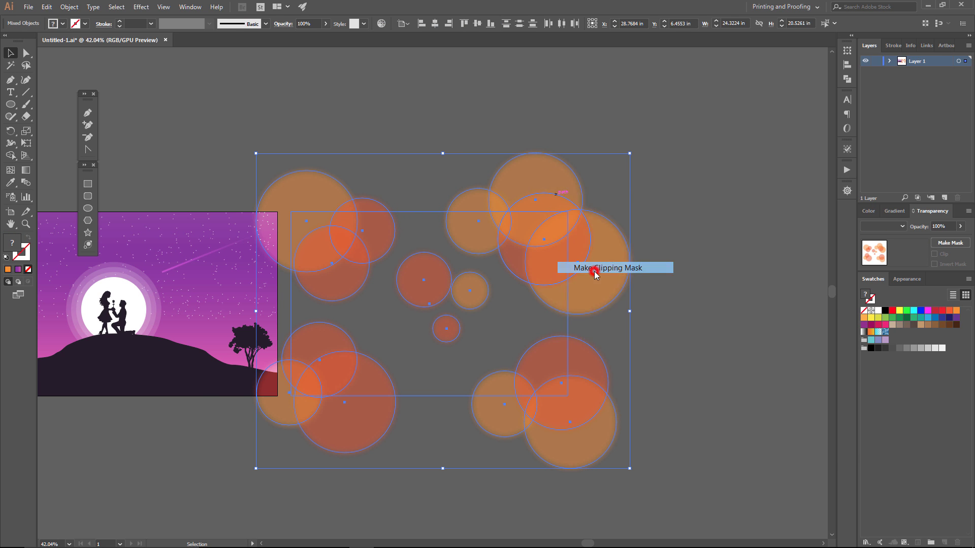
{"action": "key", "text": "ctrl+z"}
- Send the bokeh circle group behind the rectangle
{"action": "left_click", "coordinate": [710, 284]}
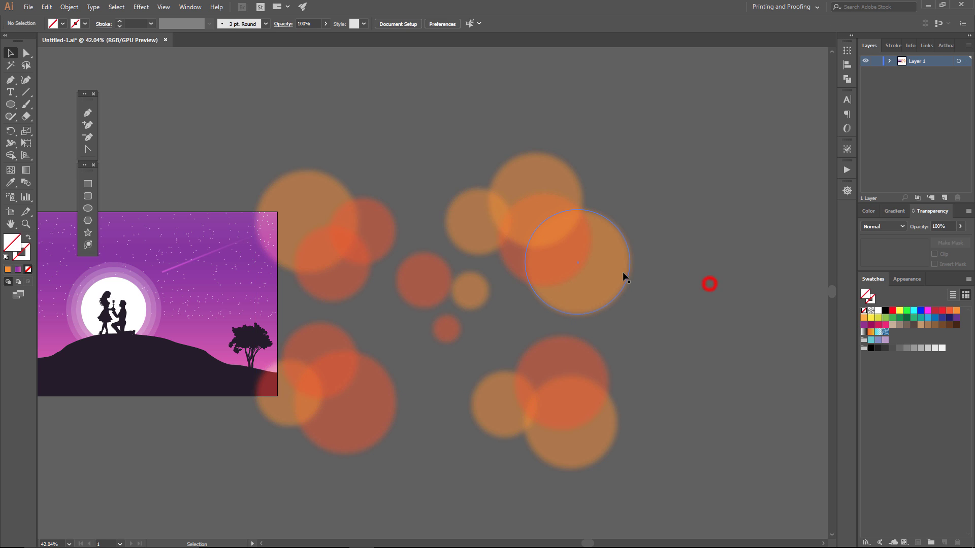
{"action": "left_click", "coordinate": [622, 273]}
{"action": "right_click", "coordinate": [622, 273]}
{"action": "mouse_move", "coordinate": [653, 372]}
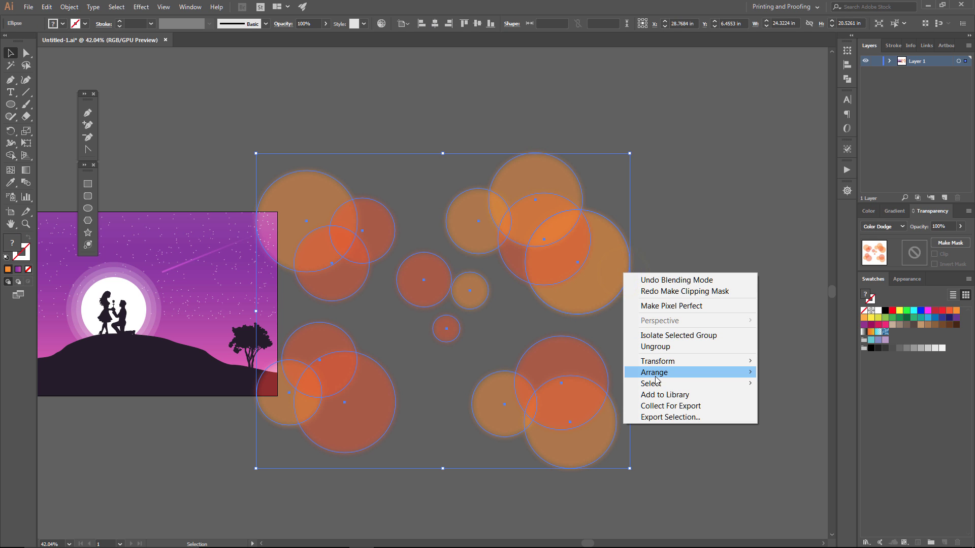
{"action": "left_click", "coordinate": [571, 404]}
{"action": "left_click", "coordinate": [721, 319]}
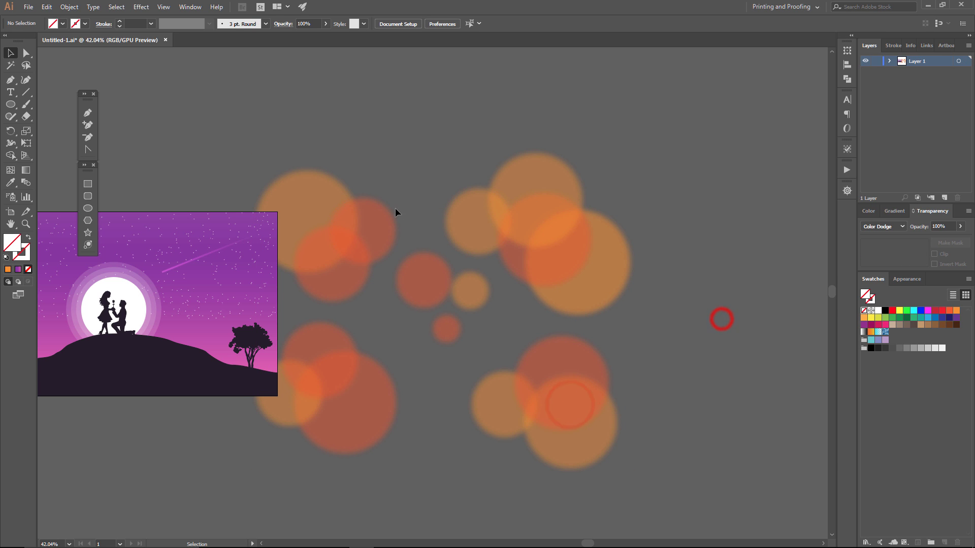
- Clip the bokeh circles to the 18 × 12 in rectangle with a clipping mask
{"action": "left_click", "coordinate": [434, 214]}
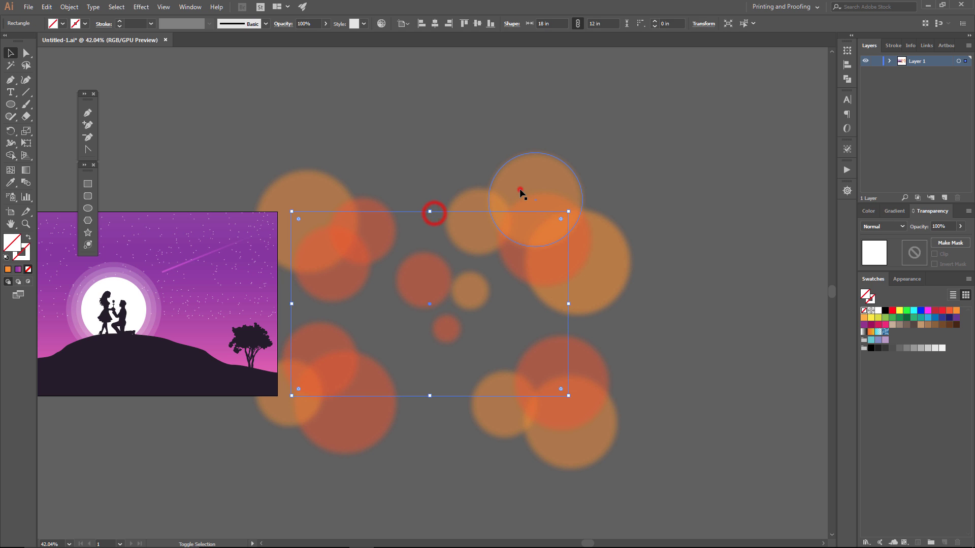
{"action": "left_click", "coordinate": [519, 190], "text": "shift"}
{"action": "right_click", "coordinate": [519, 191]}
{"action": "left_click", "coordinate": [543, 264]}
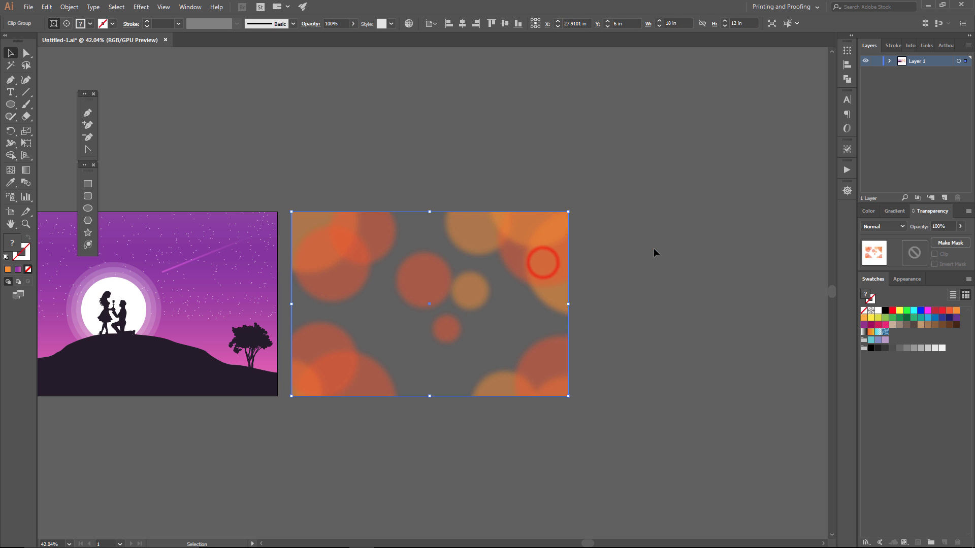
{"action": "left_click", "coordinate": [655, 248]}
- Bring the clipped bokeh group to the front of the stacking order
{"action": "left_click", "coordinate": [562, 247]}
{"action": "right_click", "coordinate": [563, 247]}
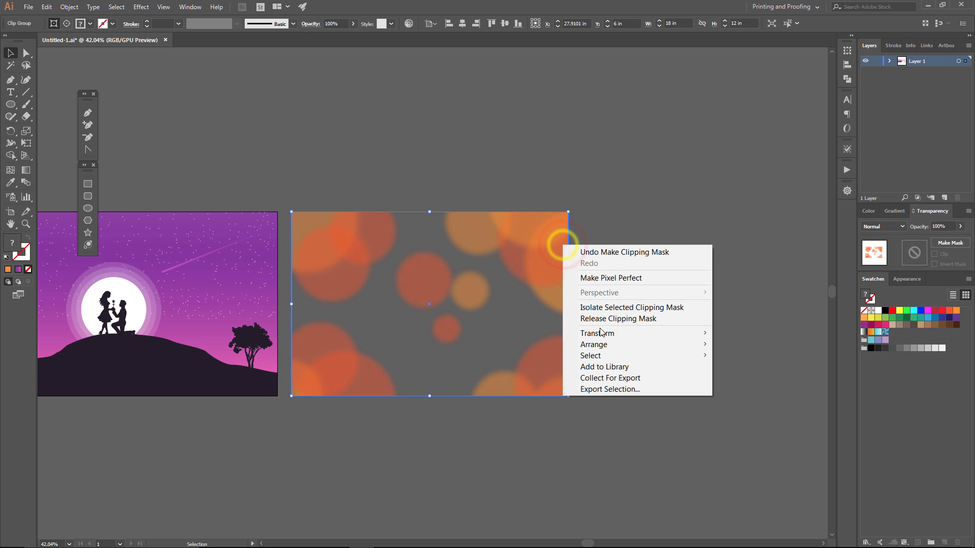
{"action": "left_click", "coordinate": [607, 343]}
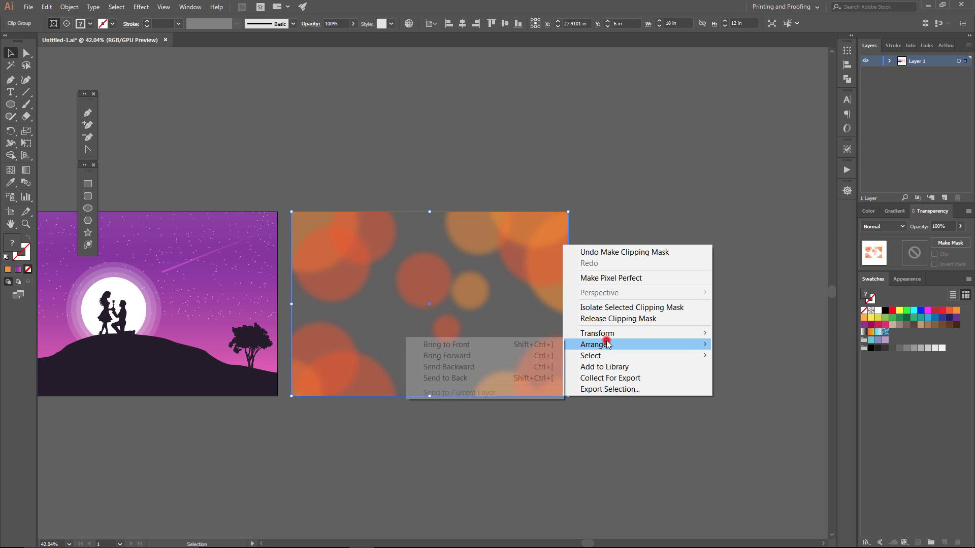
{"action": "left_click", "coordinate": [548, 345]}
{"action": "scroll", "coordinate": [303, 430], "scroll_direction": "down", "scroll_amount": 2}
{"action": "left_click_drag", "start_coordinate": [264, 417], "coordinate": [458, 407]}
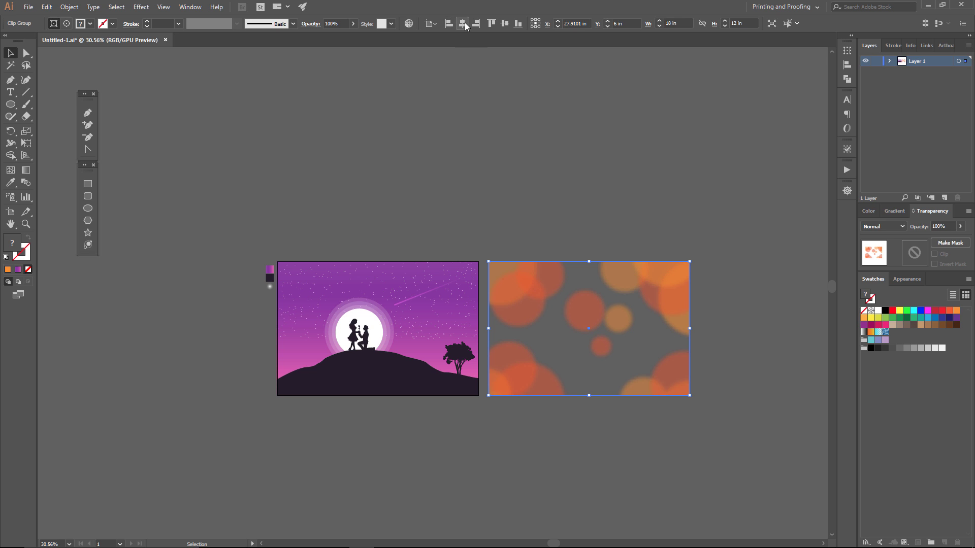
- Align the bokeh clip group over the landscape and fade it to about 30% opacity
{"action": "key", "text": "z"}
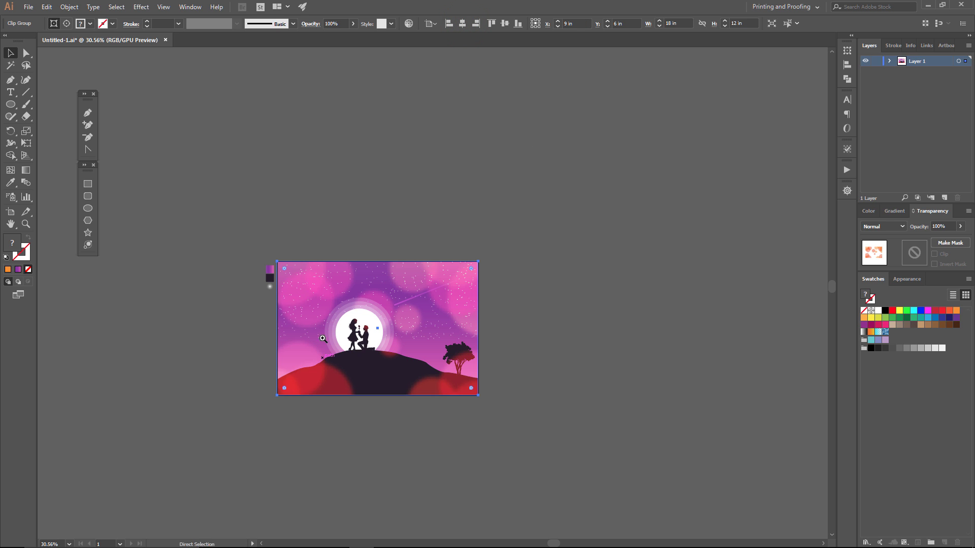
{"action": "mouse_move", "coordinate": [386, 304]}
{"action": "left_mouse_down"}
{"action": "mouse_move", "coordinate": [480, 317]}
{"action": "mouse_move", "coordinate": [637, 307]}
{"action": "left_mouse_up"}
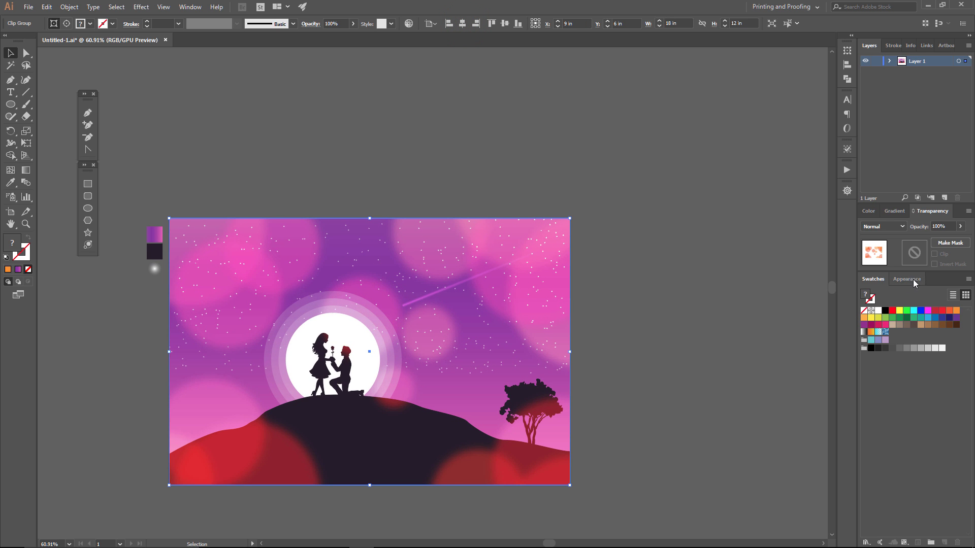
{"action": "left_click_drag", "start_coordinate": [924, 245], "coordinate": [932, 244]}
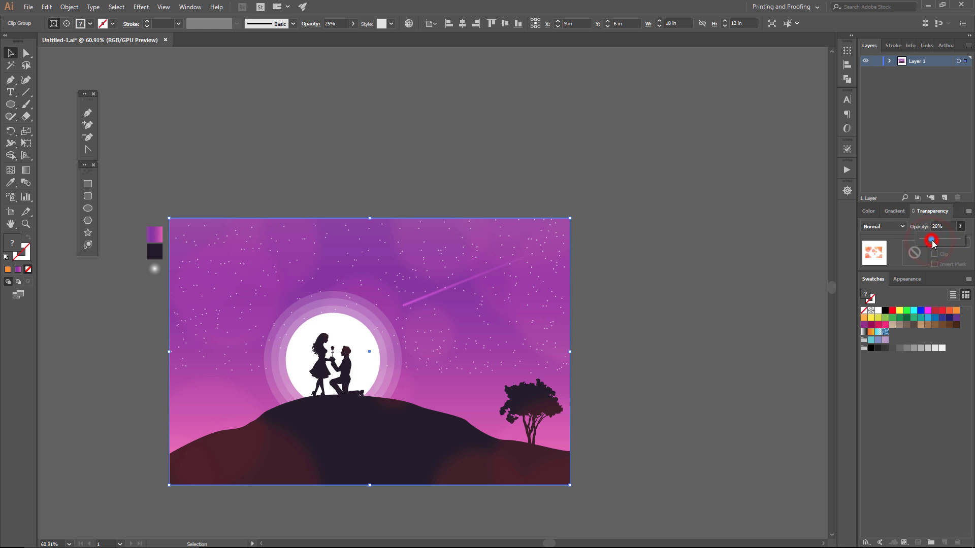
{"action": "left_click", "coordinate": [716, 289]}
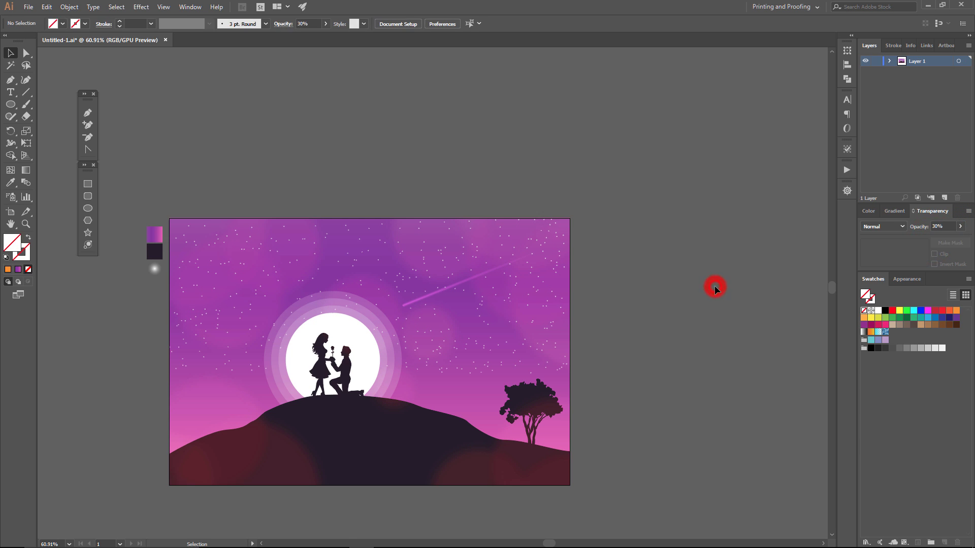
{"action": "scroll", "coordinate": [715, 288], "scroll_direction": "up", "scroll_amount": 3}
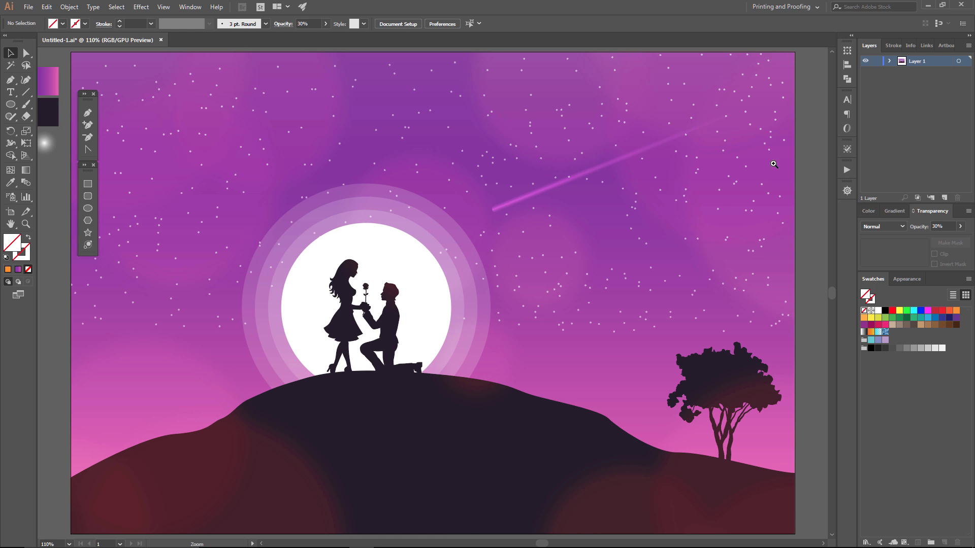
{"action": "left_click_drag", "start_coordinate": [689, 324], "coordinate": [659, 322]}
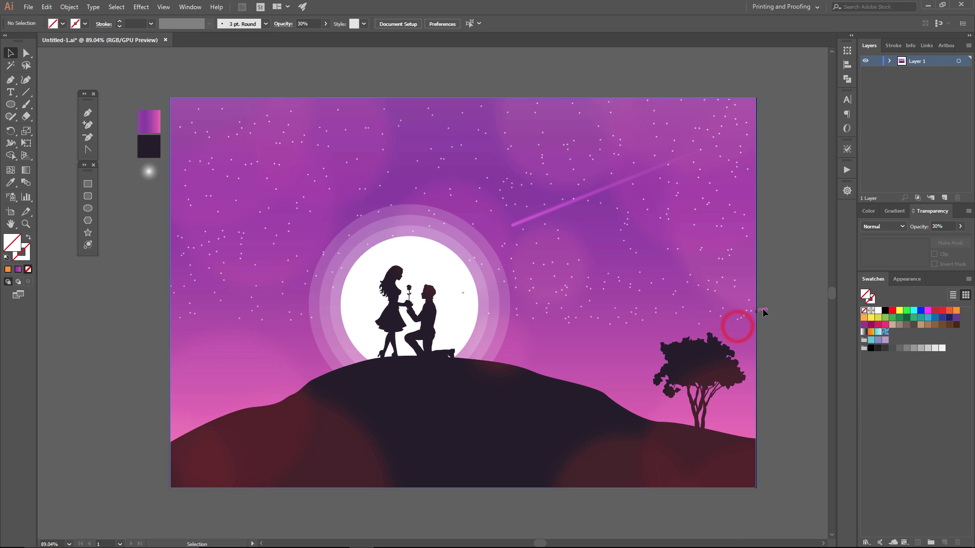